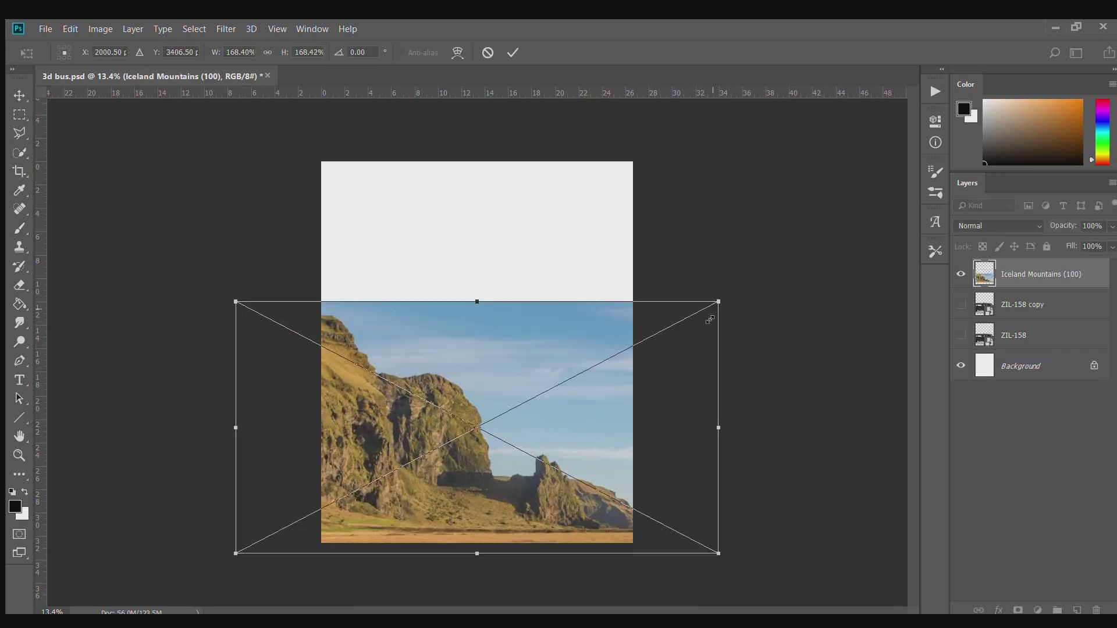
Place the Iceland Mountains image and shrink it, then place Desert Dunes enlarged to cover the canvas.
{"action": "key", "text": "Return"}
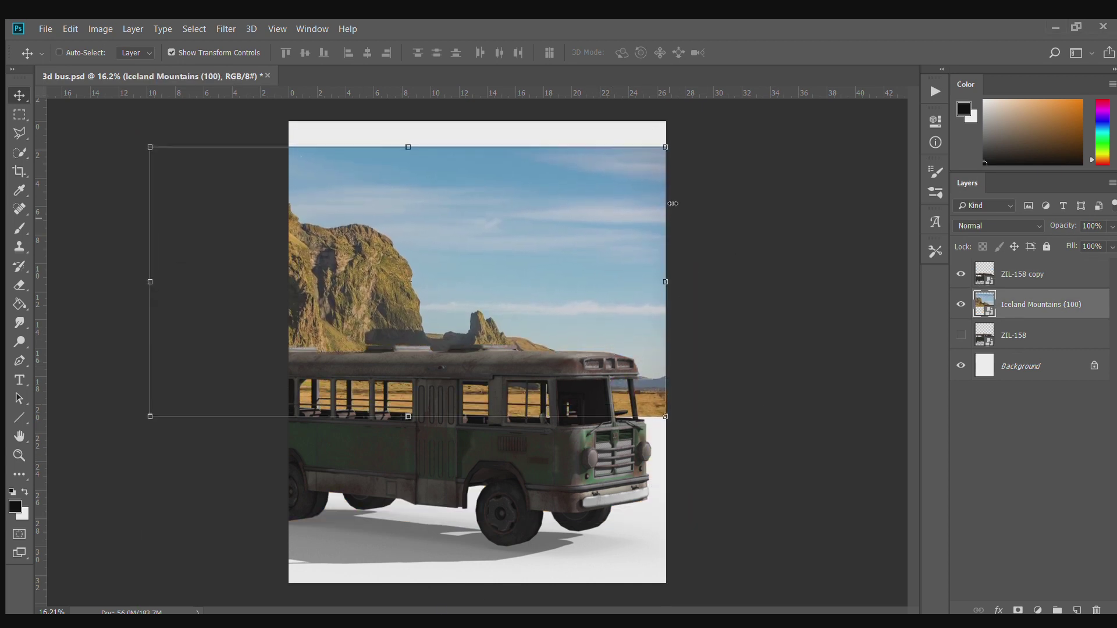
{"action": "left_click_drag", "start_coordinate": [664, 135], "coordinate": [601, 156]}
{"action": "key", "text": "Return"}
{"action": "left_click_drag", "start_coordinate": [606, 379], "coordinate": [719, 381]}
{"action": "key", "text": "ctrl+t"}
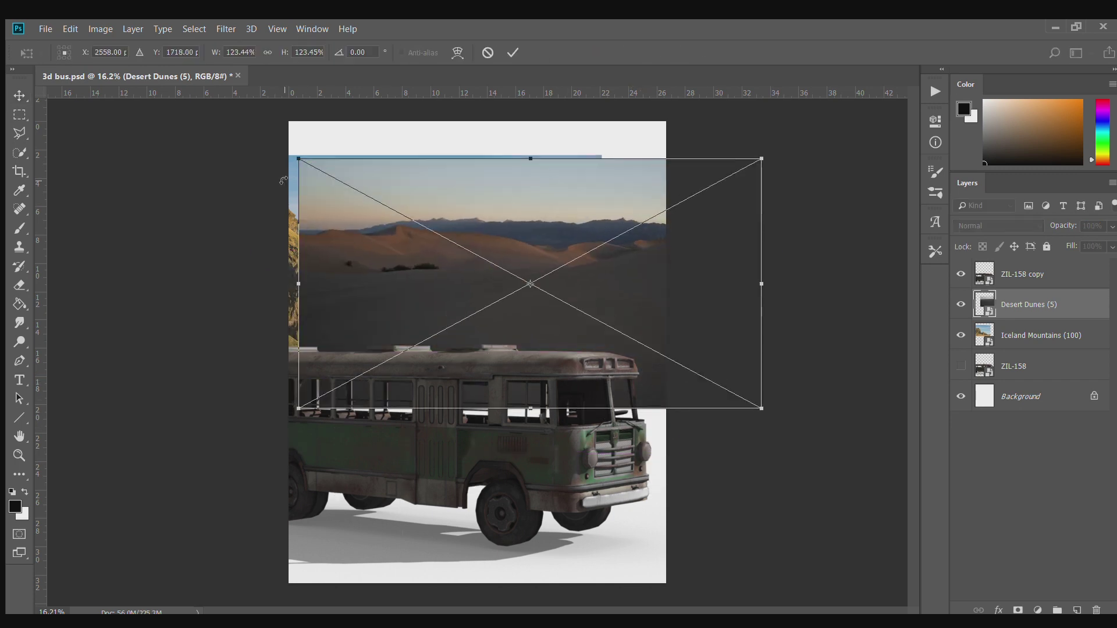
{"action": "left_click_drag", "start_coordinate": [760, 444], "coordinate": [898, 589]}
{"action": "left_click", "coordinate": [512, 52]}
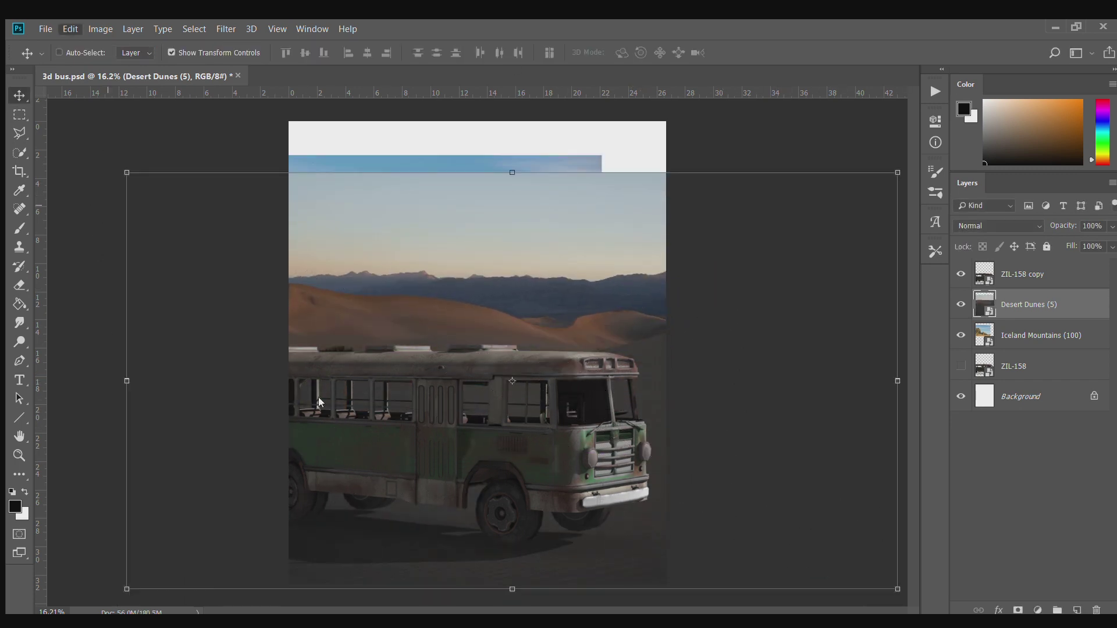
Rescale the ZIL-158 copy bus and set it into the lower dunes.
{"action": "left_click", "coordinate": [1022, 274]}
{"action": "mouse_move", "coordinate": [667, 342]}
{"action": "left_mouse_down"}
{"action": "mouse_move", "coordinate": [885, 72]}
{"action": "mouse_move", "coordinate": [515, 429]}
{"action": "left_mouse_up"}
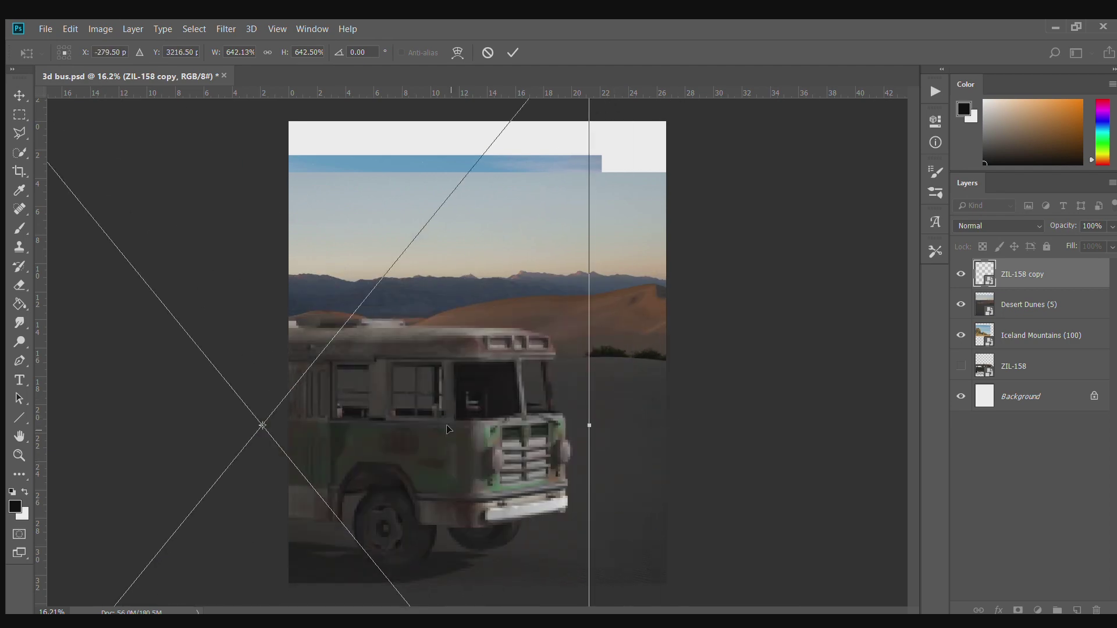
{"action": "key", "text": "Return"}
{"action": "scroll", "coordinate": [524, 468], "scroll_direction": "up", "scroll_amount": 1}
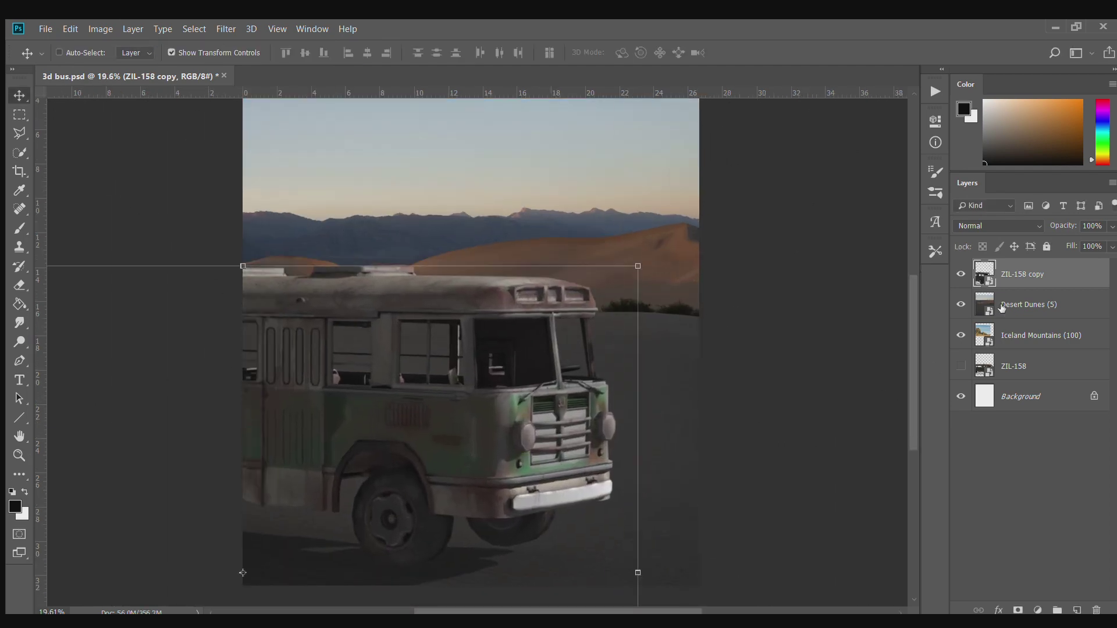
{"action": "key", "text": "ctrl+t"}
{"action": "left_click_drag", "start_coordinate": [652, 381], "coordinate": [572, 448]}
{"action": "key", "text": "Return"}
{"action": "scroll", "coordinate": [682, 356], "scroll_direction": "down", "scroll_amount": 1}
{"action": "key", "text": "ctrl+t"}
{"action": "mouse_move", "coordinate": [681, 356]}
{"action": "left_mouse_down"}
{"action": "mouse_move", "coordinate": [592, 298]}
{"action": "mouse_move", "coordinate": [569, 247]}
{"action": "left_mouse_up"}
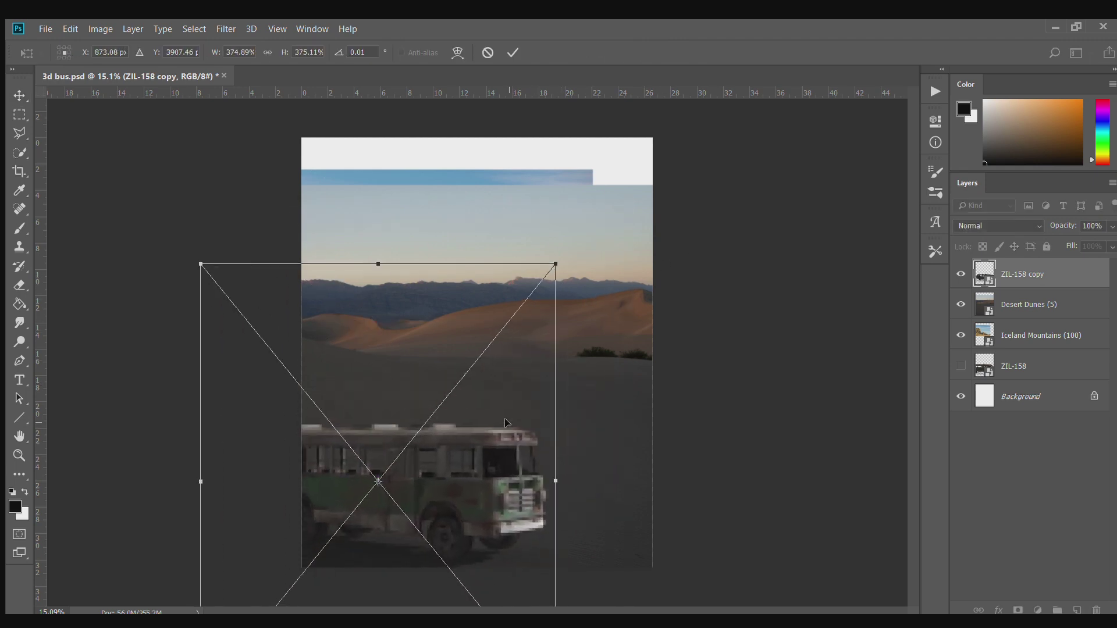
{"action": "left_click", "coordinate": [513, 52]}
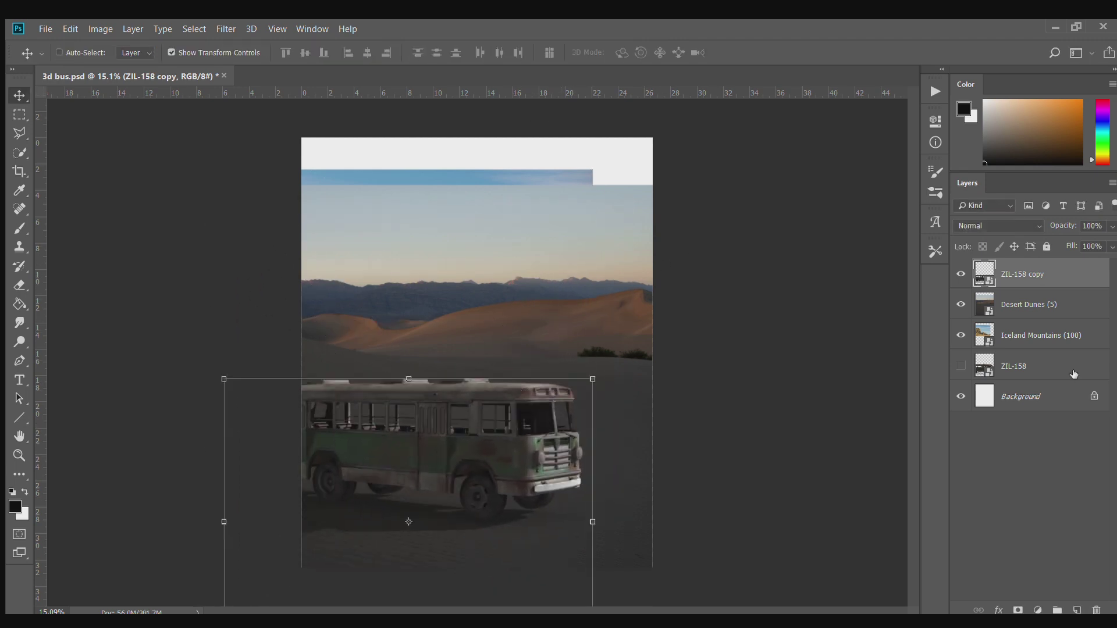
Move the Desert Dunes layer down and add a layer mask to paint on.
{"action": "left_click", "coordinate": [1028, 304]}
{"action": "left_click_drag", "start_coordinate": [715, 347], "coordinate": [715, 414]}
{"action": "left_click", "coordinate": [1018, 609]}
{"action": "key", "text": "b"}
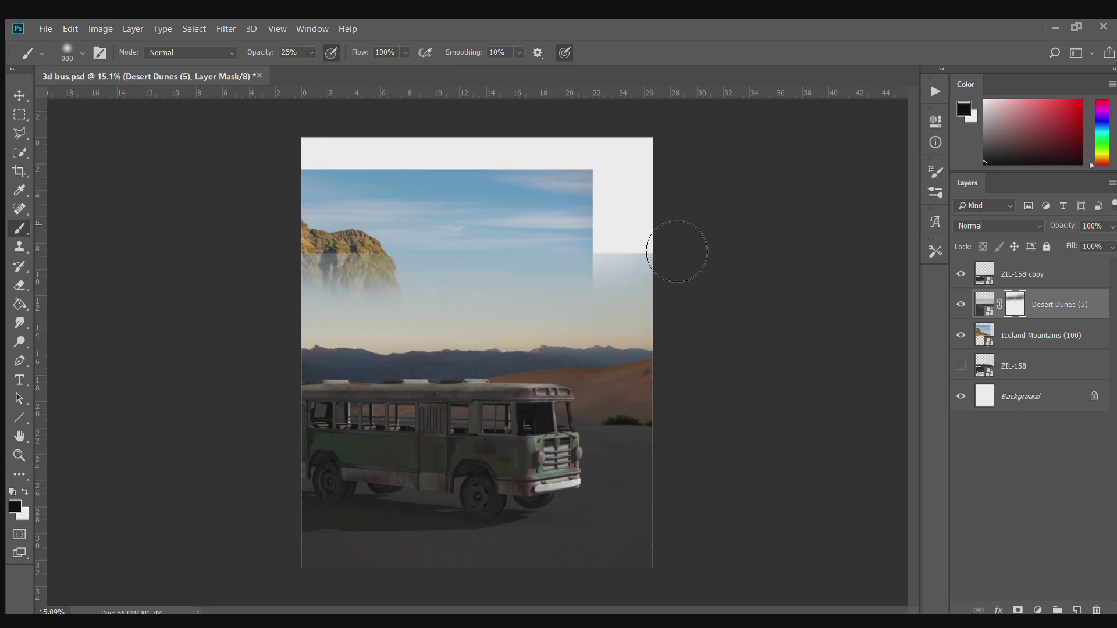
Hide Iceland Mountains, disable the dunes mask, and lasso the empty white top area.
{"action": "left_click", "coordinate": [961, 335]}
{"action": "left_click", "coordinate": [1015, 304], "text": "shift"}
{"action": "key", "text": "l"}
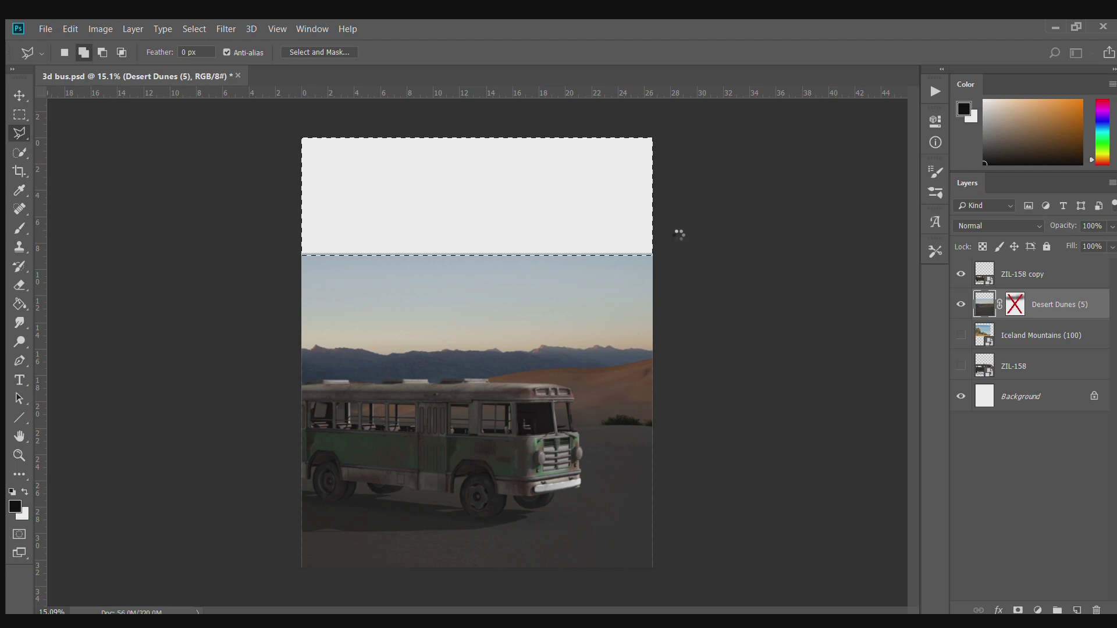
Enlarge the bus copy and move it toward the lower right.
{"action": "key", "text": "alt+bracketright"}
{"action": "key", "text": "ctrl+t"}
{"action": "left_click_drag", "start_coordinate": [639, 229], "coordinate": [530, 188]}
{"action": "left_click_drag", "start_coordinate": [459, 434], "coordinate": [556, 475]}
{"action": "key", "text": "Return"}
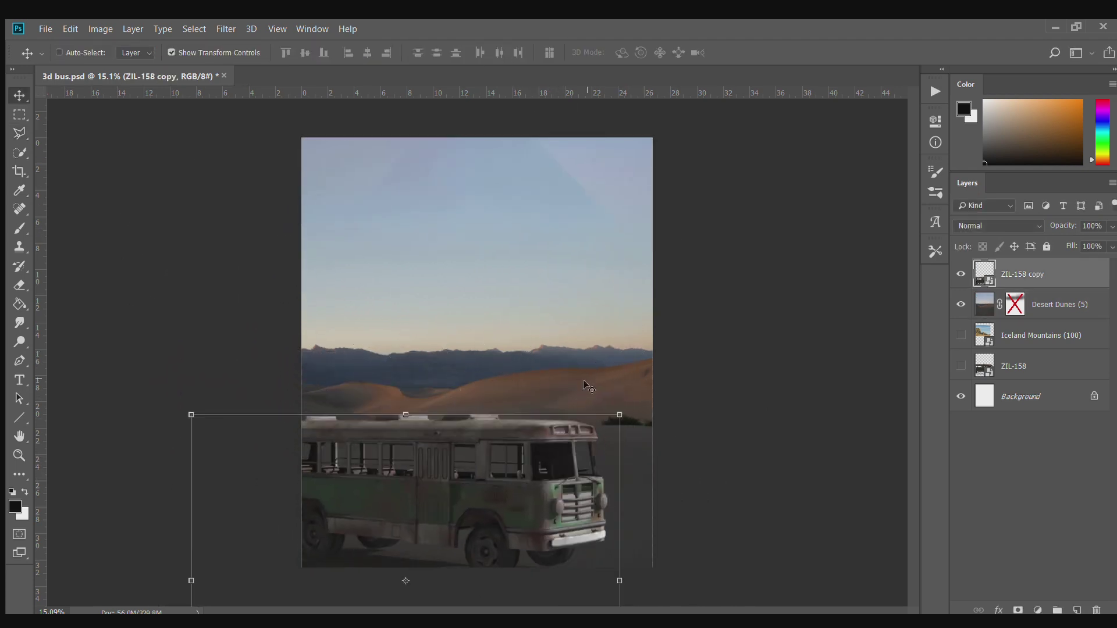
{"action": "scroll", "coordinate": [536, 534], "scroll_direction": "up", "scroll_amount": 1}
{"action": "scroll", "coordinate": [415, 555], "scroll_direction": "down", "scroll_amount": 2}
{"action": "scroll", "coordinate": [723, 319], "scroll_direction": "up", "scroll_amount": 1}
Make the bus slightly smaller and higher in the desert foreground.
{"action": "key", "text": "ctrl+t"}
{"action": "mouse_move", "coordinate": [494, 414]}
{"action": "left_mouse_down"}
{"action": "mouse_move", "coordinate": [551, 427]}
{"action": "mouse_move", "coordinate": [528, 390]}
{"action": "left_mouse_up"}
{"action": "key", "text": "Return"}
{"action": "key", "text": "ctrl+t"}
{"action": "key", "text": "Return"}
{"action": "scroll", "coordinate": [496, 582], "scroll_direction": "up", "scroll_amount": 7}
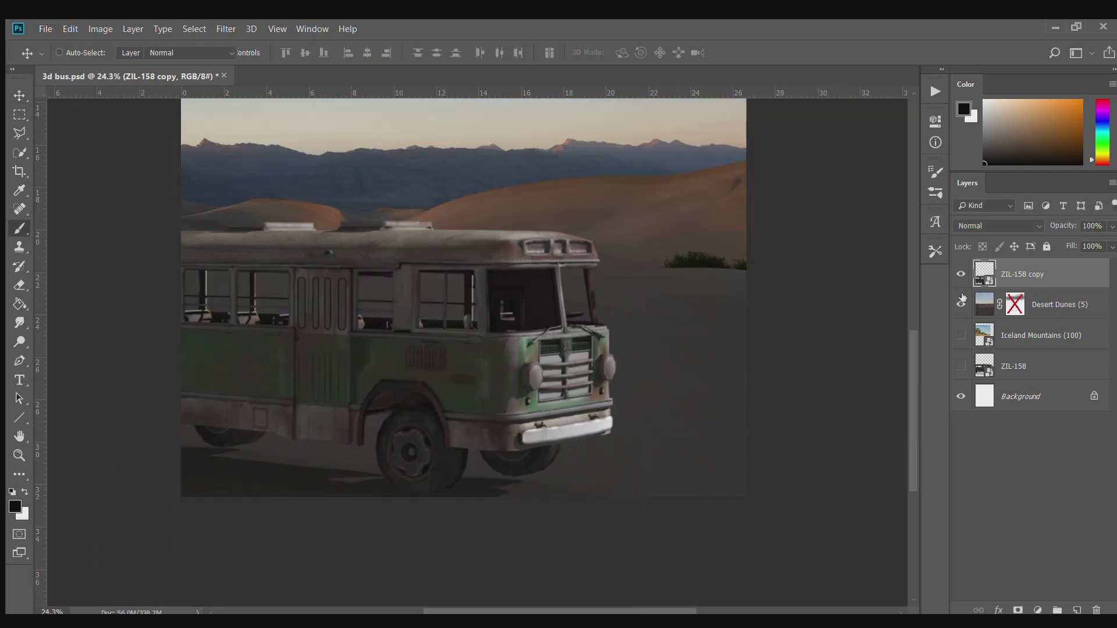
{"action": "key", "text": "b"}
{"action": "key", "text": "ctrl+Tab"}
{"action": "key", "text": "v"}
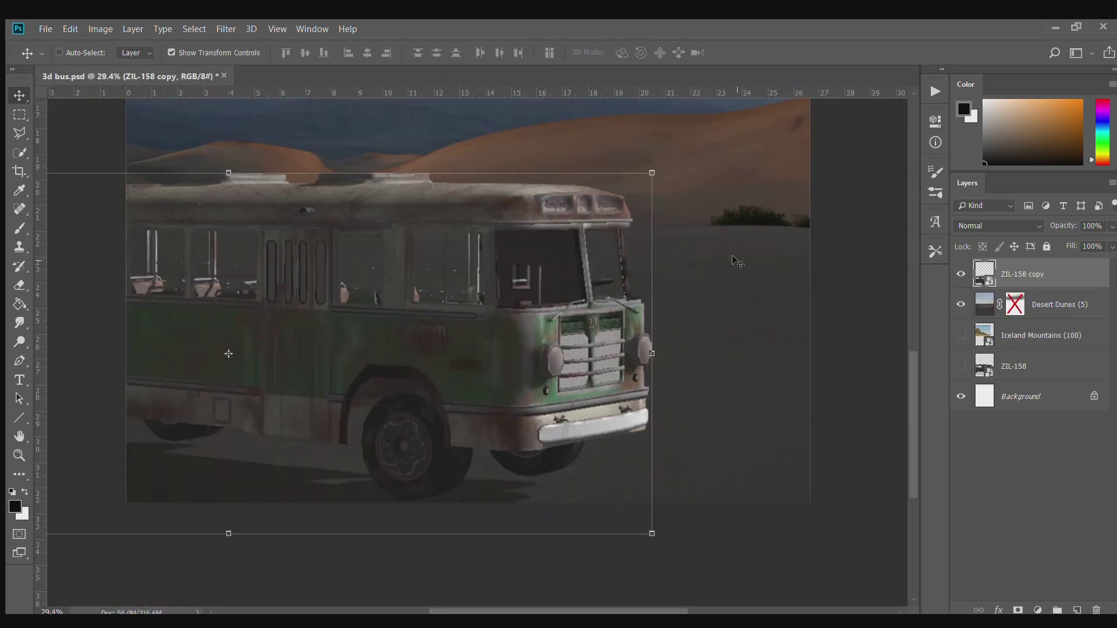
Paint soft black shadows under the bus wheels on a new layer, erasing any excess.
{"action": "key", "text": "b"}
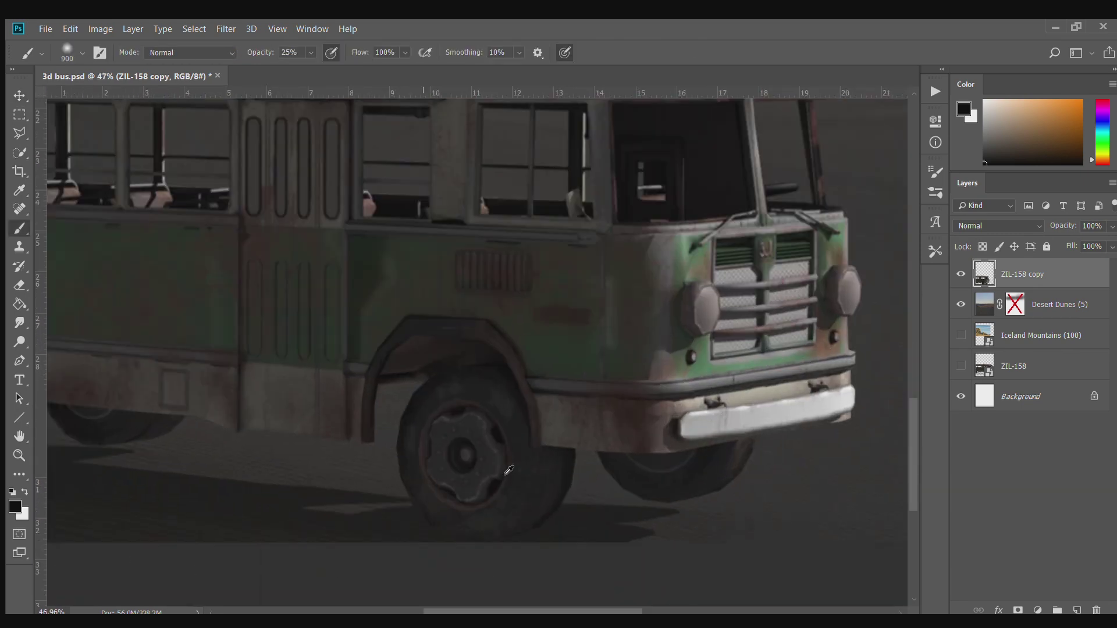
{"action": "scroll", "coordinate": [813, 408], "scroll_direction": "up", "scroll_amount": 5}
{"action": "key", "text": "ctrl+shift+alt+n"}
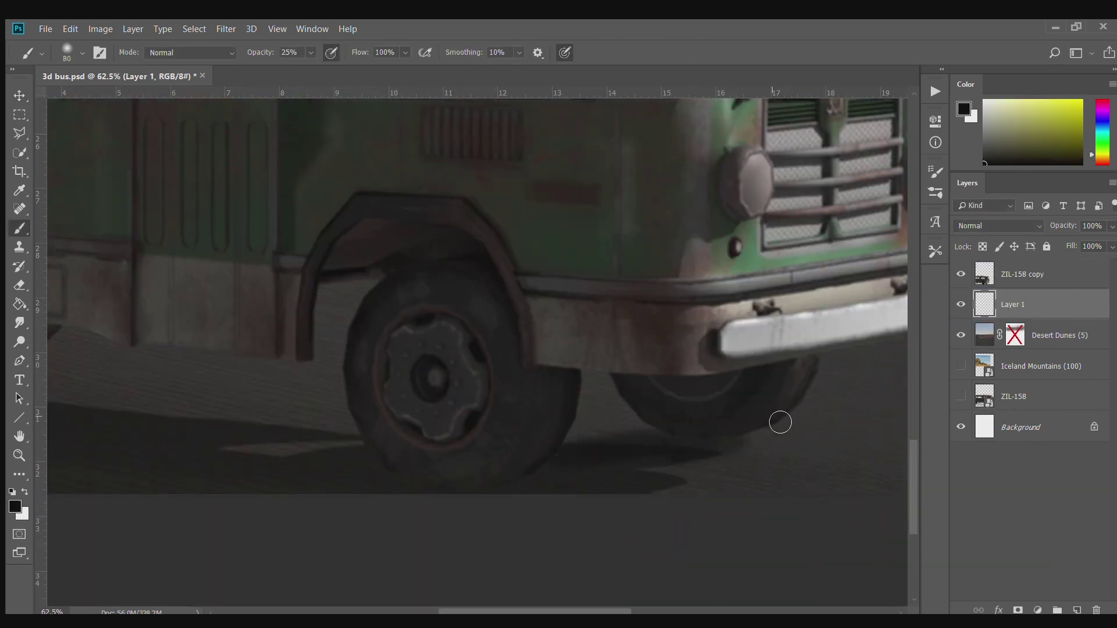
{"action": "scroll", "coordinate": [780, 422], "scroll_direction": "down", "scroll_amount": 2}
{"action": "scroll", "coordinate": [599, 431], "scroll_direction": "down", "scroll_amount": 1}
{"action": "scroll", "coordinate": [270, 380], "scroll_direction": "up", "scroll_amount": 4}
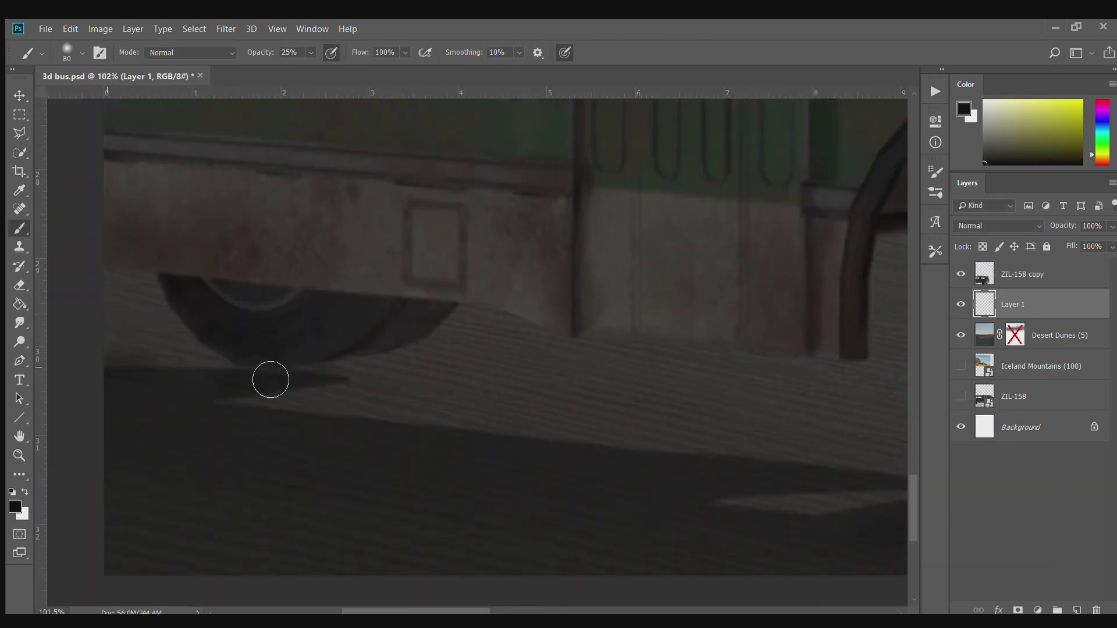
{"action": "key", "text": "e"}
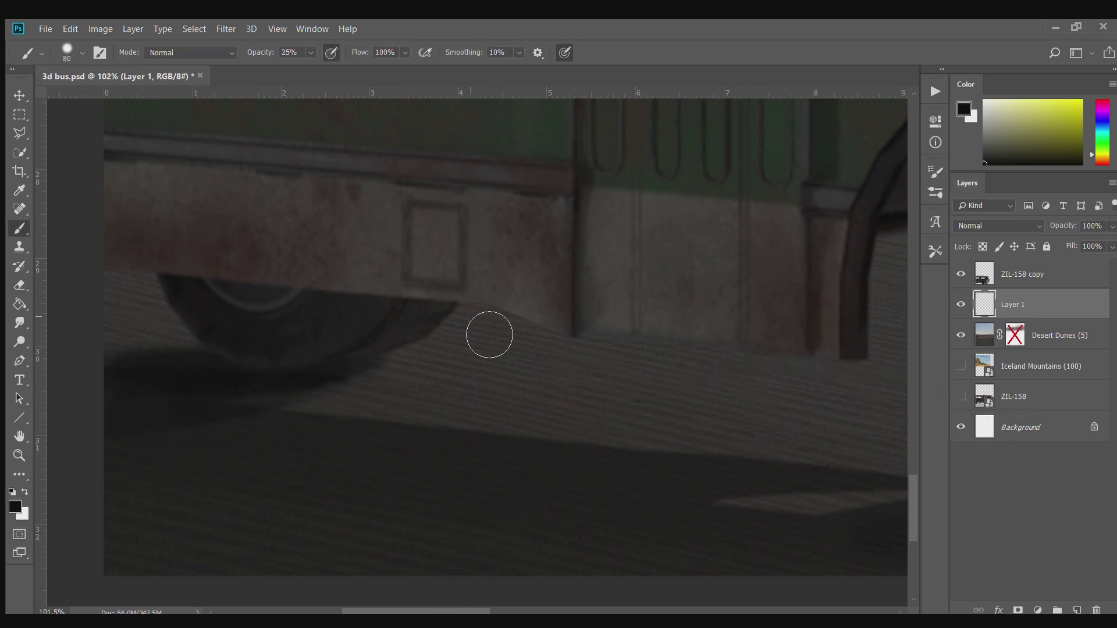
{"action": "scroll", "coordinate": [489, 334], "scroll_direction": "down", "scroll_amount": 6}
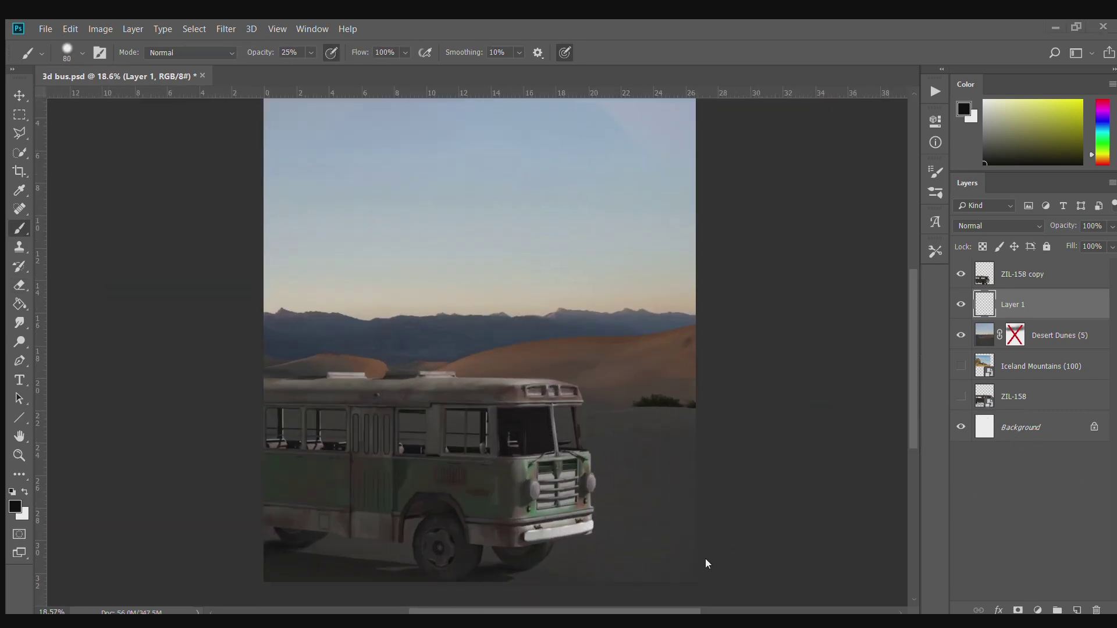
Place Smoke II in Screen blend mode, shifted and rotated left over the bus.
{"action": "key", "text": "Return"}
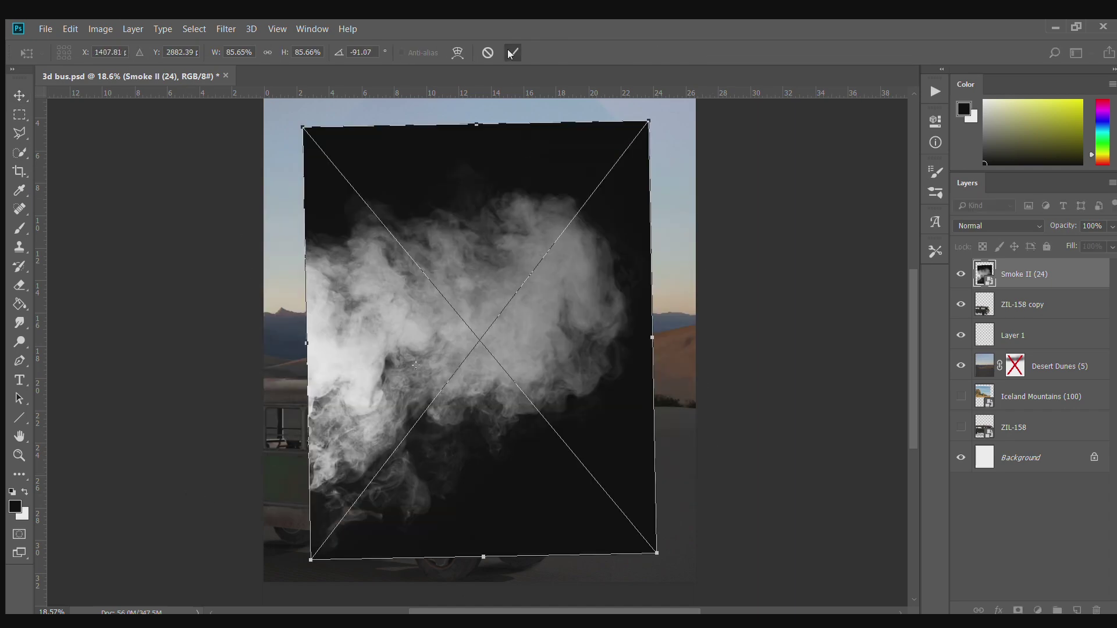
{"action": "key", "text": "shift+alt+s"}
{"action": "key", "text": "b"}
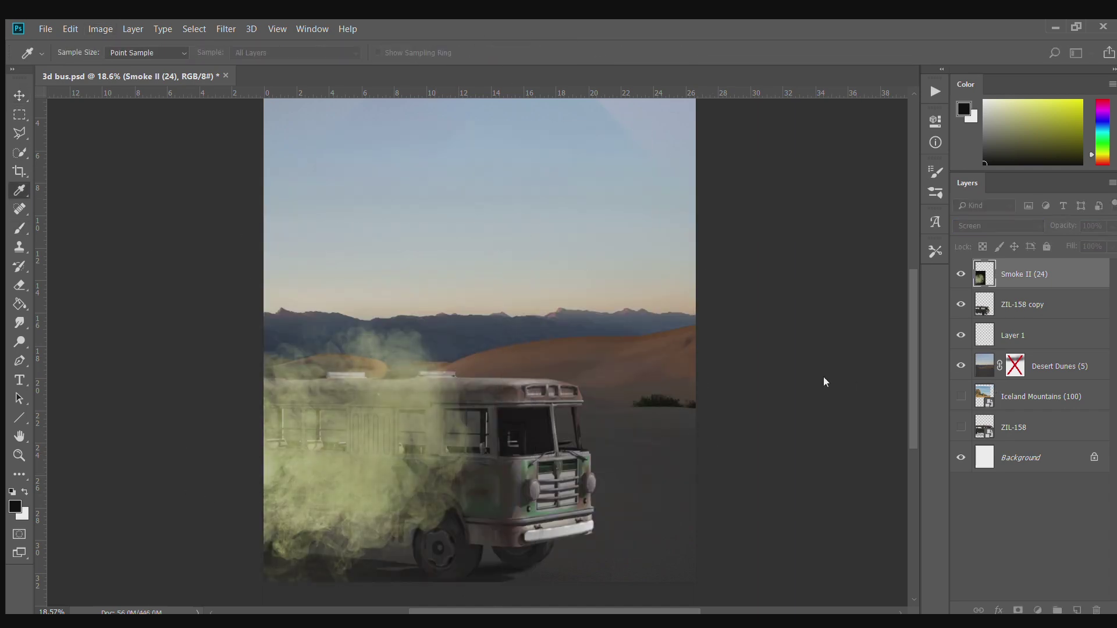
{"action": "key", "text": "v"}
{"action": "left_click_drag", "start_coordinate": [432, 399], "coordinate": [319, 399]}
Mask the smoke layer, lower its opacity to 40%, and switch its blend to Lighten.
{"action": "scroll", "coordinate": [384, 389], "scroll_direction": "down", "scroll_amount": 3}
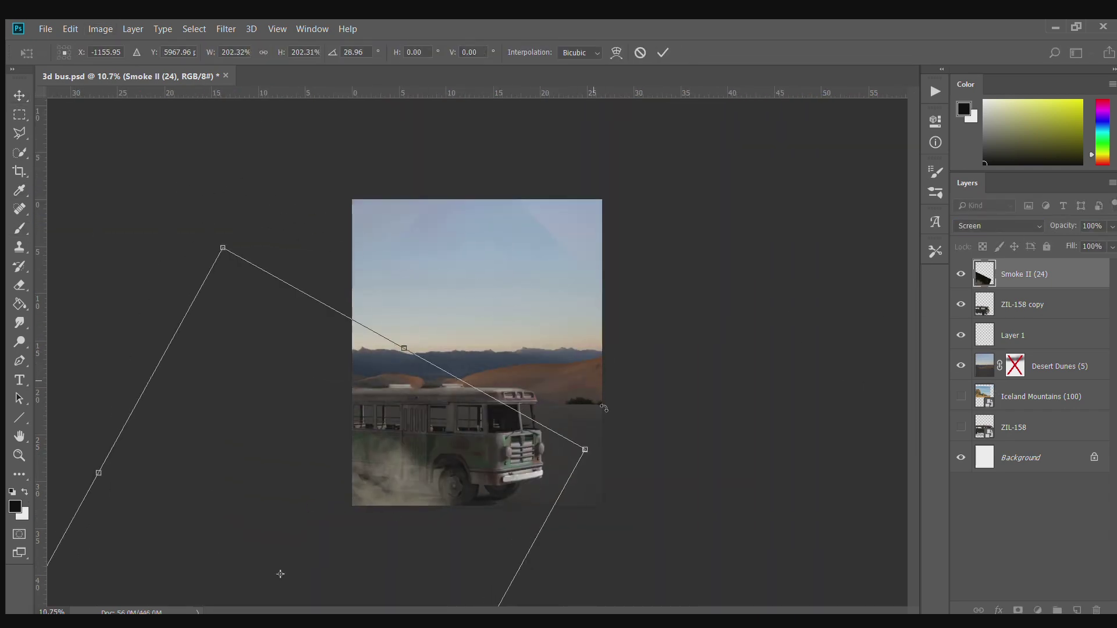
{"action": "scroll", "coordinate": [477, 353], "scroll_direction": "up", "scroll_amount": 3}
{"action": "left_click", "coordinate": [1018, 610]}
{"action": "key", "text": "4"}
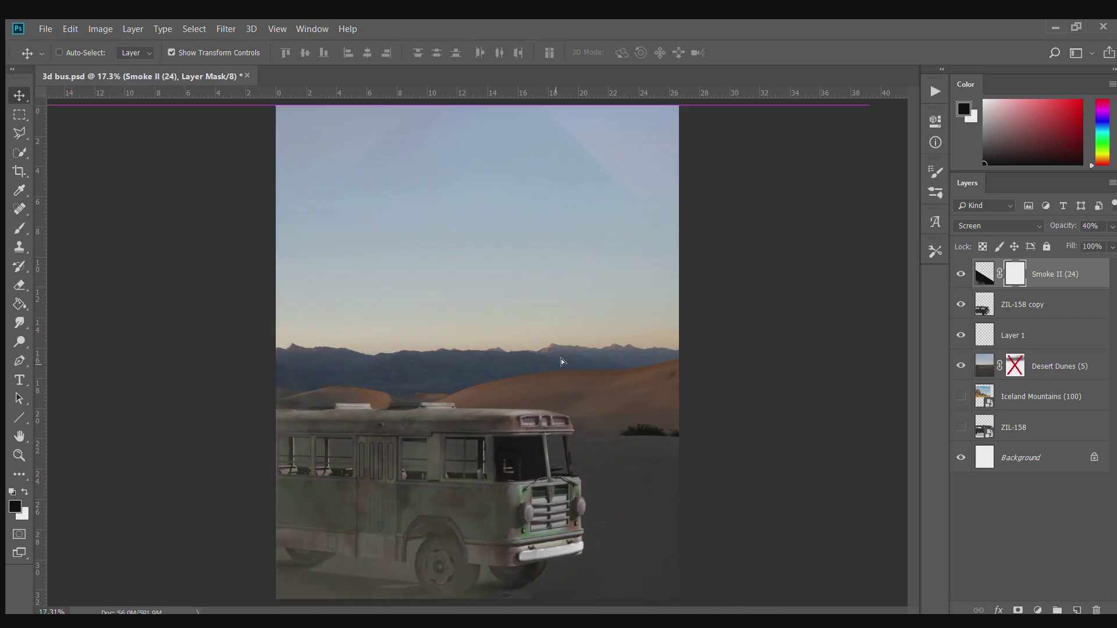
{"action": "key", "text": "b"}
{"action": "key", "text": "v"}
{"action": "key", "text": "shift+minus"}
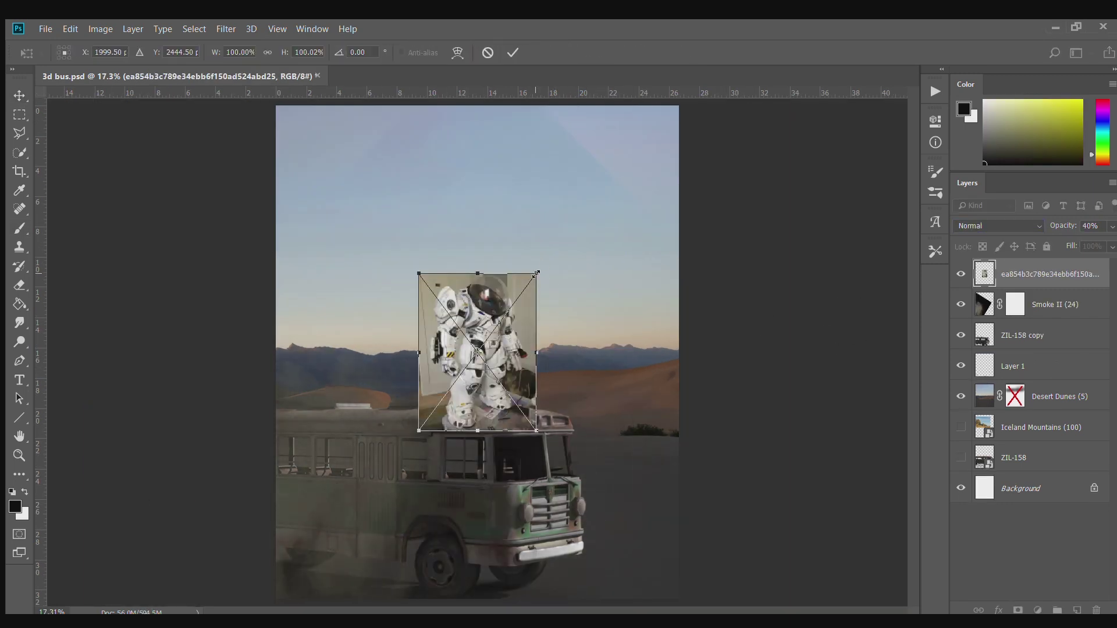
Hide the astronaut photo and squash the Desert Dunes image to 76% height.
{"action": "left_click", "coordinate": [961, 396]}
{"action": "left_click", "coordinate": [1053, 396]}
{"action": "key", "text": "ctrl+t"}
{"action": "key", "text": "ctrl+0"}
{"action": "mouse_move", "coordinate": [465, 198]}
{"action": "left_mouse_down"}
{"action": "mouse_move", "coordinate": [460, 284]}
{"action": "mouse_move", "coordinate": [511, 261]}
{"action": "left_mouse_up"}
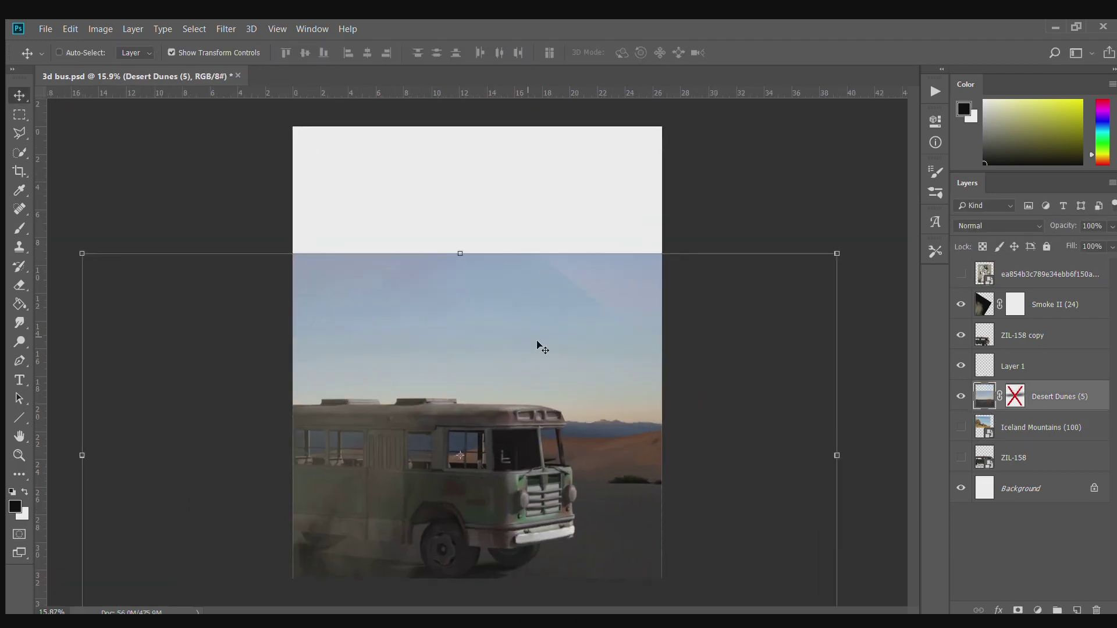
{"action": "key", "text": "Return"}
Quick-select the astronaut, including boot, leg and knee panel, then open Select and Mask.
{"action": "left_click", "coordinate": [961, 273]}
{"action": "key", "text": "w"}
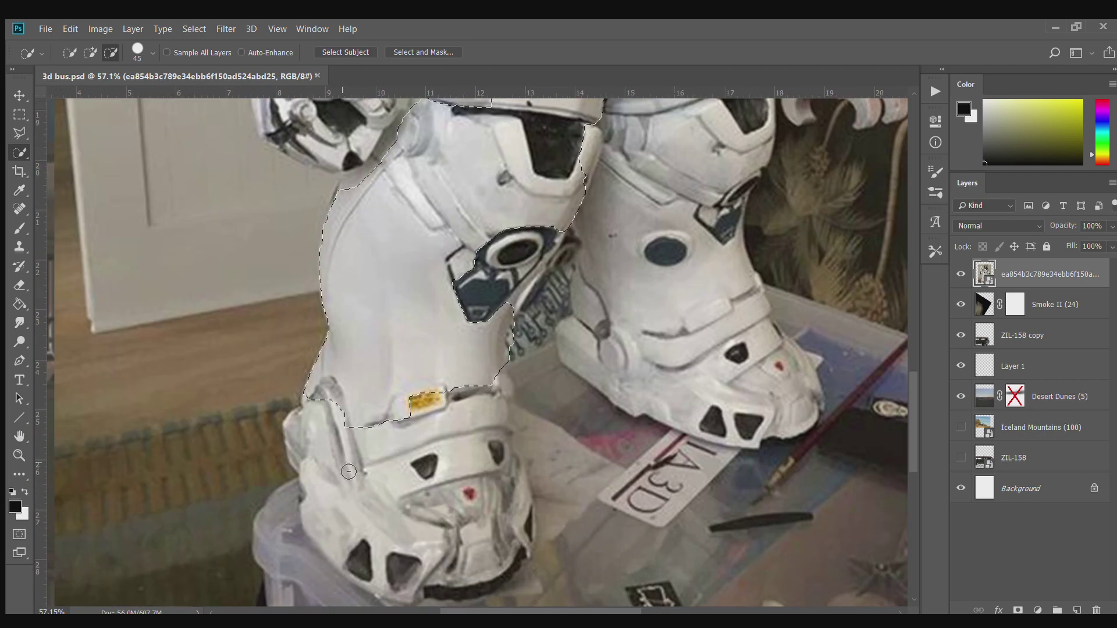
{"action": "mouse_move", "coordinate": [500, 467]}
{"action": "left_mouse_down"}
{"action": "mouse_move", "coordinate": [425, 553]}
{"action": "mouse_move", "coordinate": [659, 478]}
{"action": "left_mouse_up"}
{"action": "left_click", "coordinate": [473, 334]}
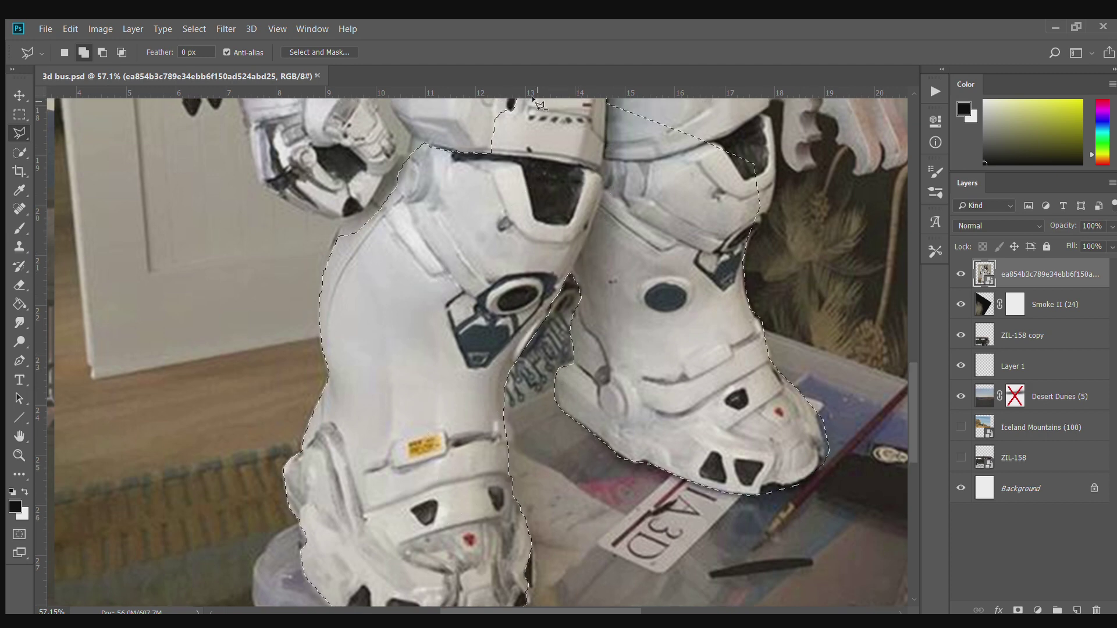
{"action": "scroll", "coordinate": [760, 319], "scroll_direction": "down", "scroll_amount": 3}
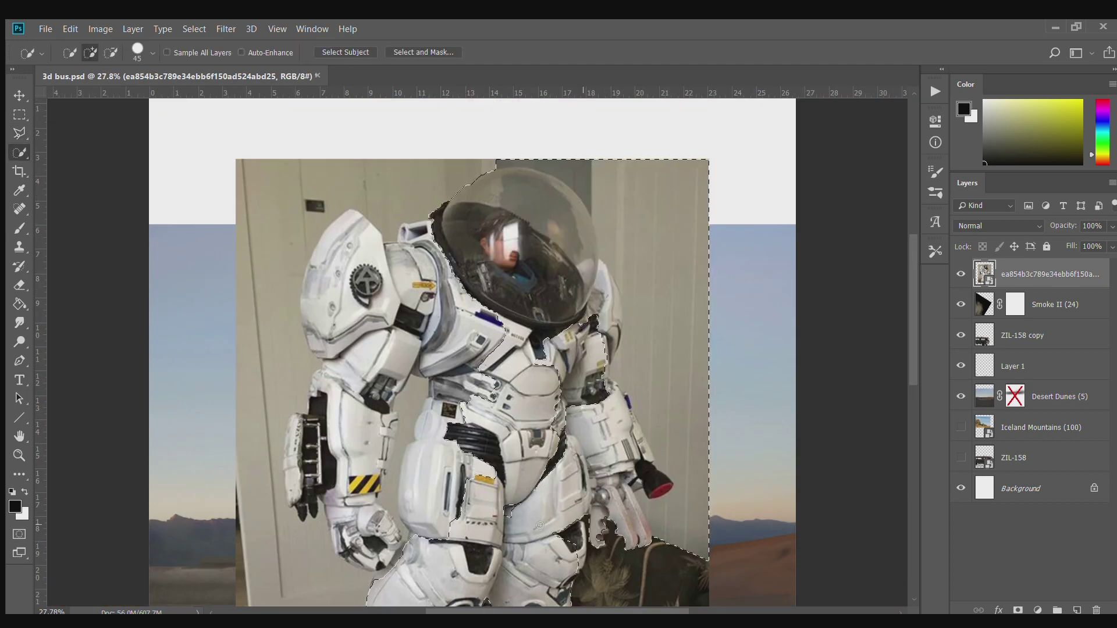
{"action": "scroll", "coordinate": [321, 270], "scroll_direction": "up", "scroll_amount": 3}
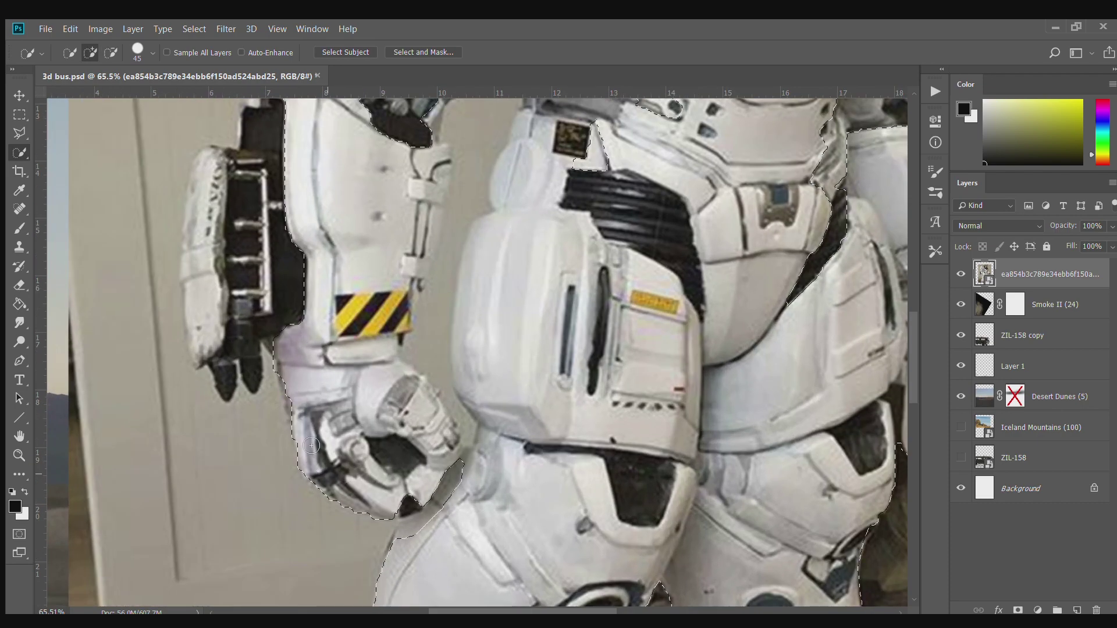
{"action": "scroll", "coordinate": [321, 270], "scroll_direction": "down", "scroll_amount": 2}
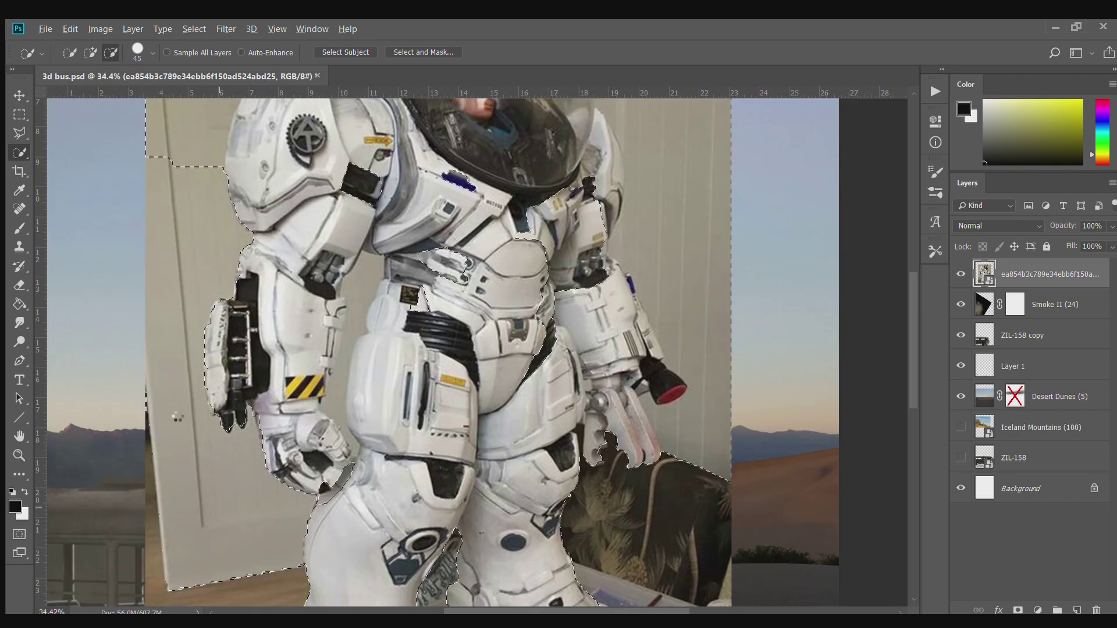
{"action": "scroll", "coordinate": [178, 418], "scroll_direction": "up", "scroll_amount": 3}
{"action": "scroll", "coordinate": [372, 198], "scroll_direction": "down", "scroll_amount": 3}
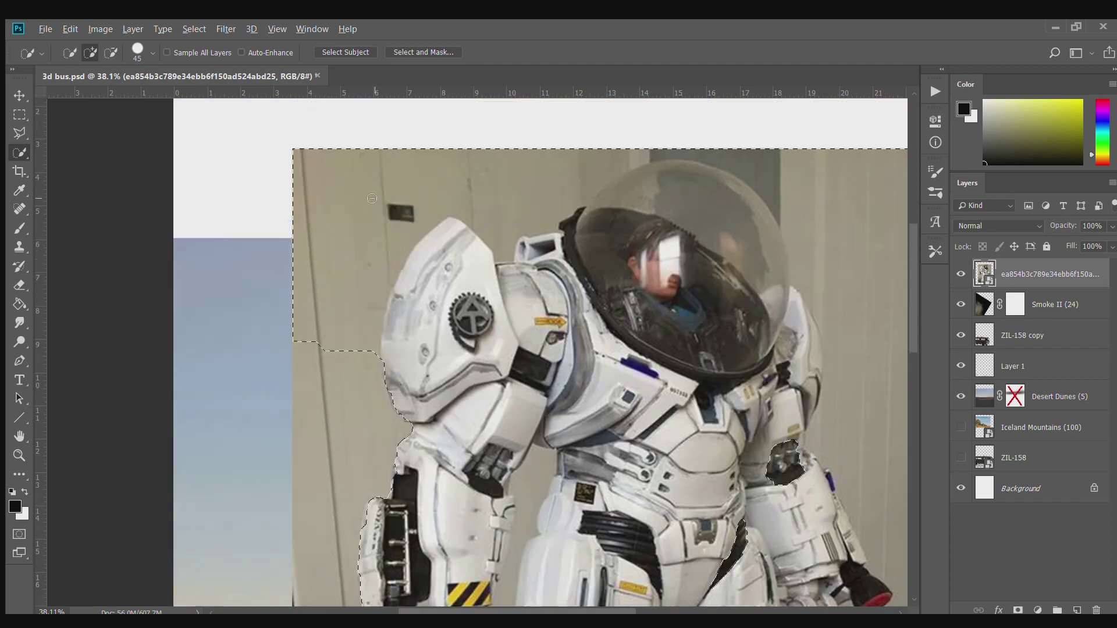
{"action": "scroll", "coordinate": [852, 210], "scroll_direction": "down", "scroll_amount": 3}
{"action": "scroll", "coordinate": [859, 224], "scroll_direction": "up", "scroll_amount": 3}
{"action": "left_click", "coordinate": [423, 52]}
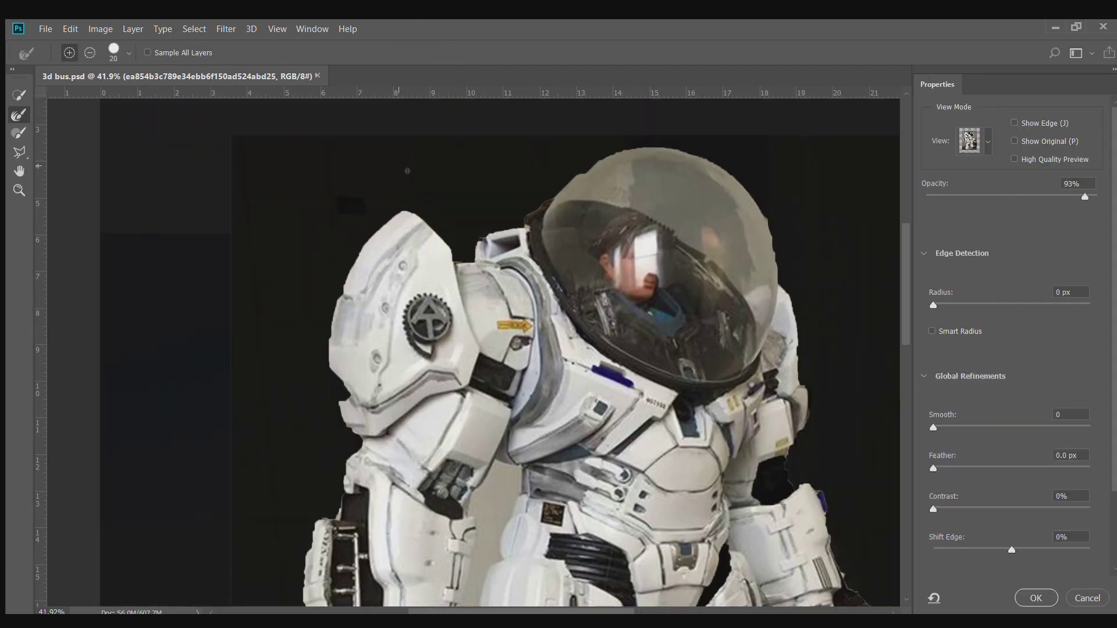
Brush the astronaut's edges with the Refine Edge brush in Select and Mask.
{"action": "scroll", "coordinate": [640, 232], "scroll_direction": "up", "scroll_amount": 2}
{"action": "scroll", "coordinate": [669, 232], "scroll_direction": "up", "scroll_amount": 2}
{"action": "scroll", "coordinate": [829, 299], "scroll_direction": "down", "scroll_amount": 4}
{"action": "scroll", "coordinate": [829, 299], "scroll_direction": "up", "scroll_amount": 5}
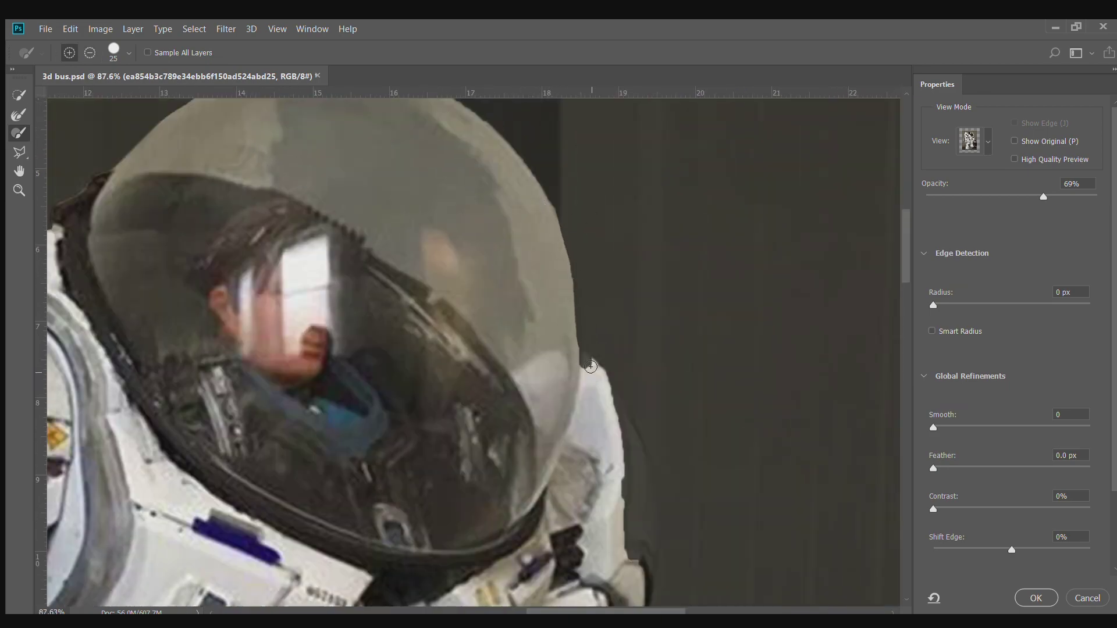
{"action": "scroll", "coordinate": [595, 378], "scroll_direction": "down", "scroll_amount": 2}
{"action": "left_click_drag", "start_coordinate": [616, 344], "coordinate": [647, 434]}
{"action": "scroll", "coordinate": [634, 468], "scroll_direction": "down", "scroll_amount": 3}
{"action": "scroll", "coordinate": [609, 417], "scroll_direction": "up", "scroll_amount": 5}
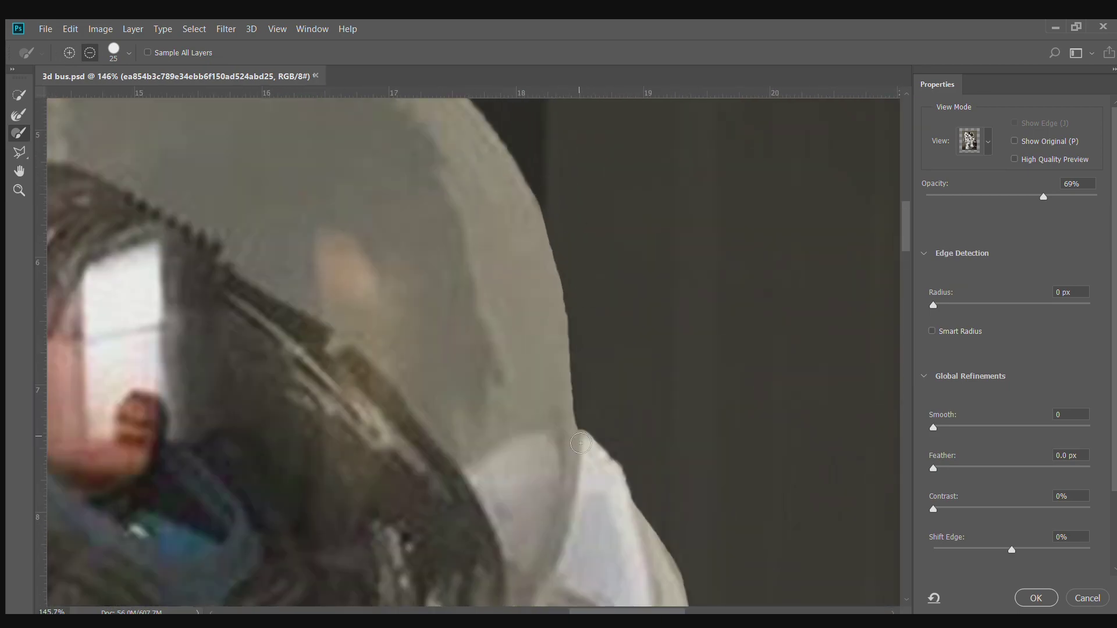
{"action": "scroll", "coordinate": [558, 304], "scroll_direction": "down", "scroll_amount": 5}
{"action": "scroll", "coordinate": [494, 285], "scroll_direction": "up", "scroll_amount": 5}
{"action": "scroll", "coordinate": [465, 273], "scroll_direction": "down", "scroll_amount": 1}
{"action": "scroll", "coordinate": [434, 267], "scroll_direction": "up", "scroll_amount": 2}
{"action": "scroll", "coordinate": [365, 377], "scroll_direction": "down", "scroll_amount": 3}
{"action": "scroll", "coordinate": [407, 326], "scroll_direction": "down", "scroll_amount": 3}
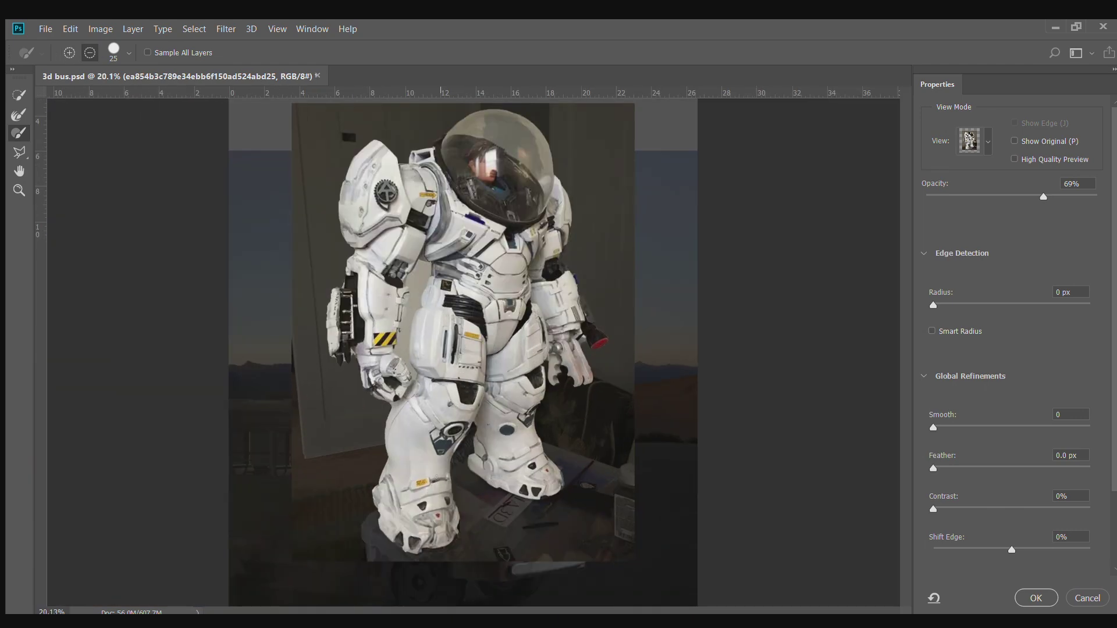
{"action": "scroll", "coordinate": [503, 257], "scroll_direction": "up", "scroll_amount": 4}
Set the view overlay opacity to 32%, then raise it to 54%.
{"action": "key", "text": "3"}
{"action": "key", "text": "2"}
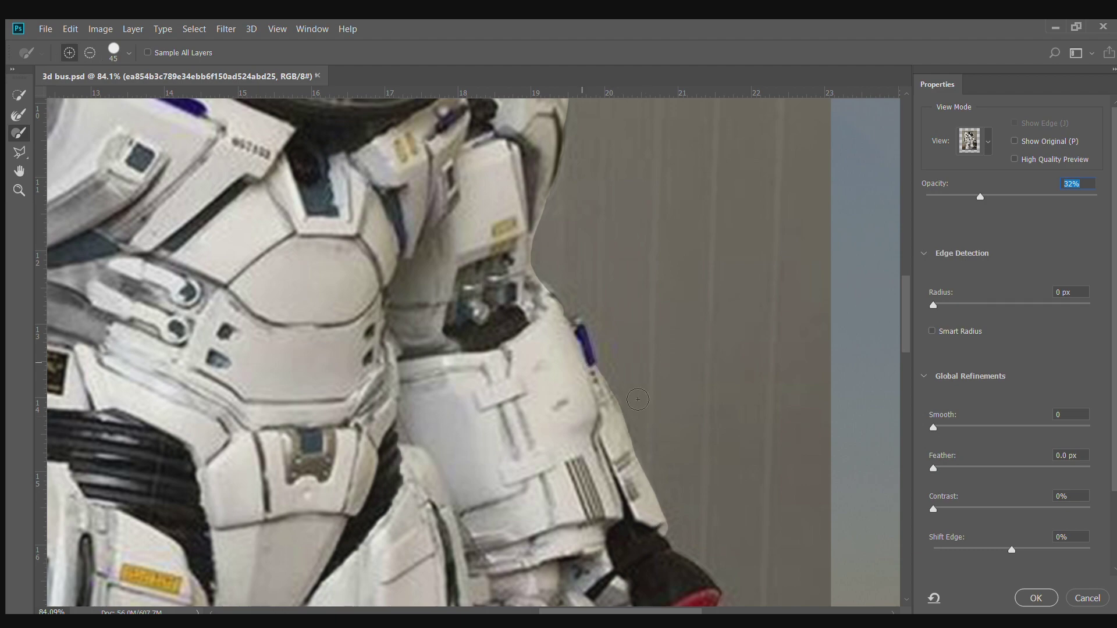
{"action": "scroll", "coordinate": [637, 399], "scroll_direction": "down", "scroll_amount": 3}
{"action": "scroll", "coordinate": [637, 399], "scroll_direction": "down", "scroll_amount": 2}
{"action": "scroll", "coordinate": [637, 399], "scroll_direction": "down", "scroll_amount": 1}
{"action": "left_click_drag", "start_coordinate": [980, 196], "coordinate": [1016, 197]}
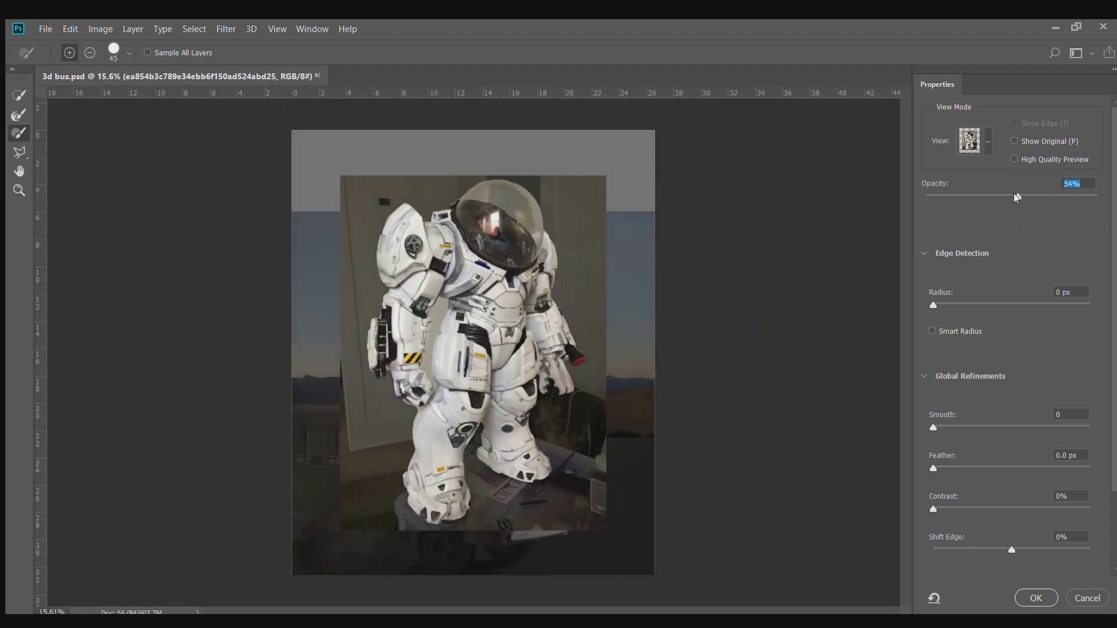
{"action": "scroll", "coordinate": [511, 192], "scroll_direction": "up", "scroll_amount": 5}
Remove background around the helmet, then output the refined astronaut as a new layer.
{"action": "left_click_drag", "start_coordinate": [532, 225], "coordinate": [568, 229]}
{"action": "scroll", "coordinate": [628, 229], "scroll_direction": "down", "scroll_amount": 5}
{"action": "key", "text": "9"}
{"action": "key", "text": "5"}
{"action": "key", "text": "bracketright"}
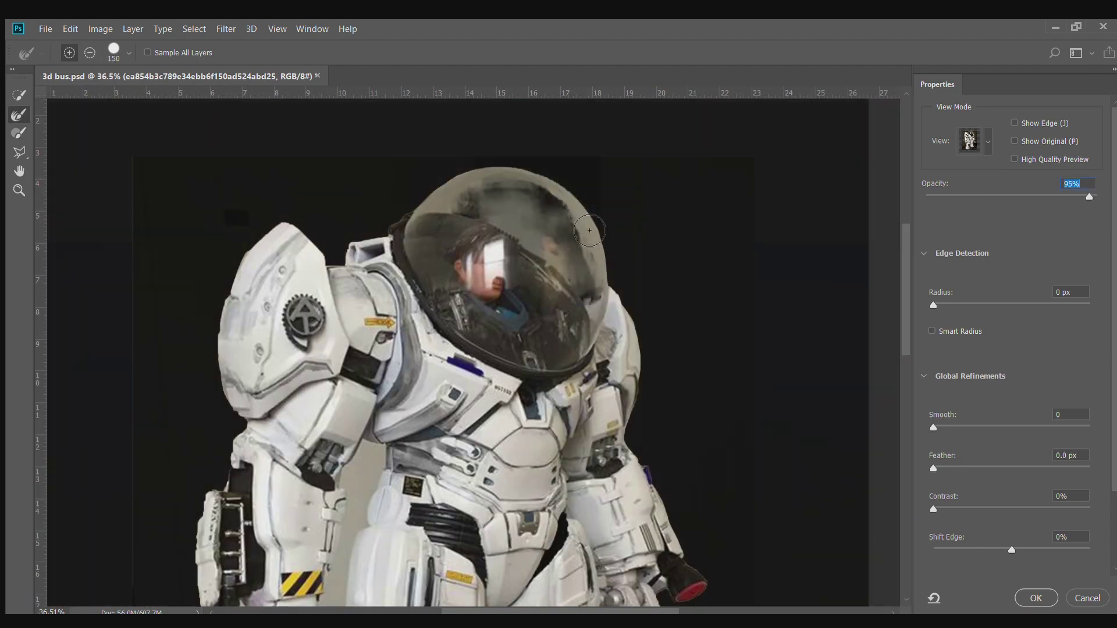
{"action": "key", "text": "Return"}
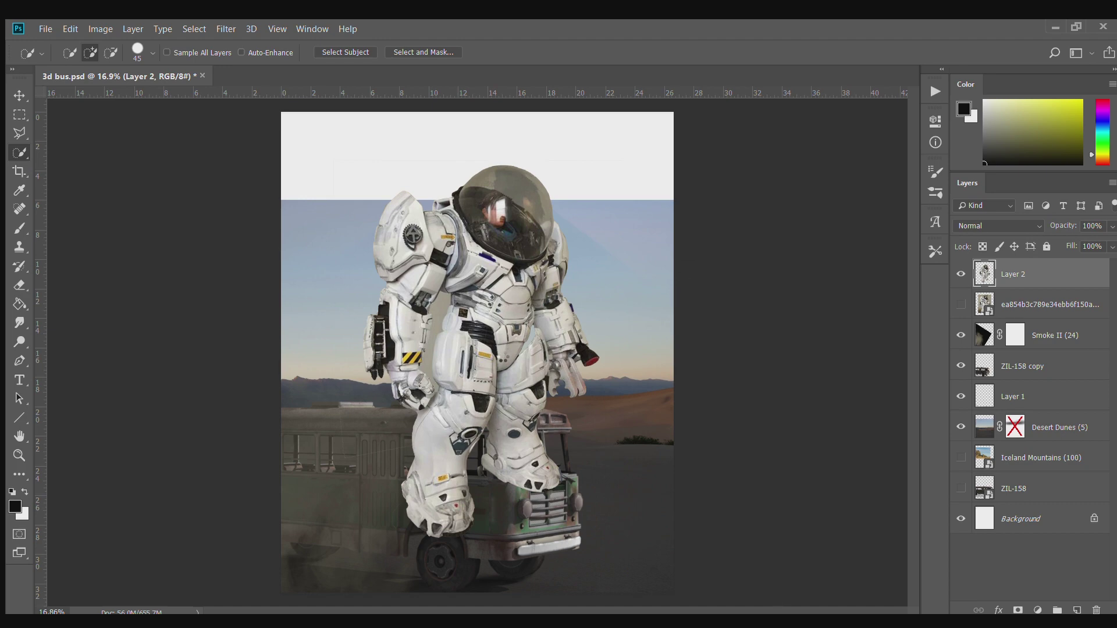
Move Layer 3 in the stack and scale and position the astronaut over the bus.
{"action": "key", "text": "ctrl+alt+r"}
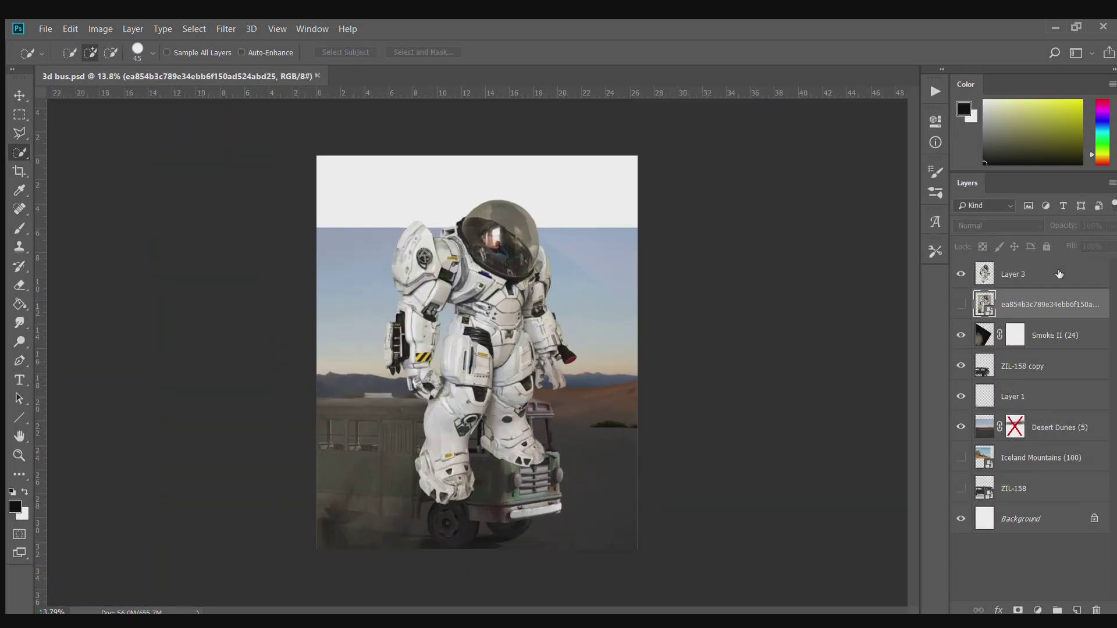
{"action": "left_click_drag", "start_coordinate": [1024, 274], "coordinate": [1075, 401]}
{"action": "key", "text": "v"}
{"action": "mouse_move", "coordinate": [500, 349]}
{"action": "left_mouse_down"}
{"action": "mouse_move", "coordinate": [575, 332]}
{"action": "mouse_move", "coordinate": [573, 377]}
{"action": "mouse_move", "coordinate": [579, 349]}
{"action": "left_mouse_up"}
{"action": "key", "text": "ctrl+t"}
{"action": "left_click_drag", "start_coordinate": [406, 162], "coordinate": [461, 242]}
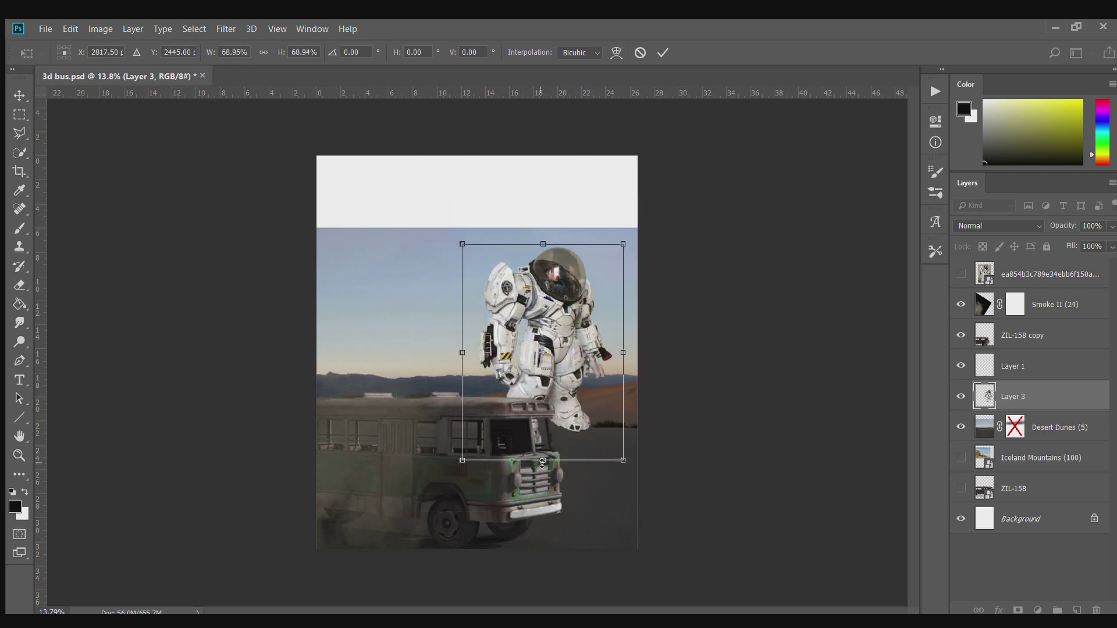
{"action": "left_click_drag", "start_coordinate": [542, 448], "coordinate": [528, 468]}
{"action": "left_click_drag", "start_coordinate": [1047, 396], "coordinate": [1046, 327]}
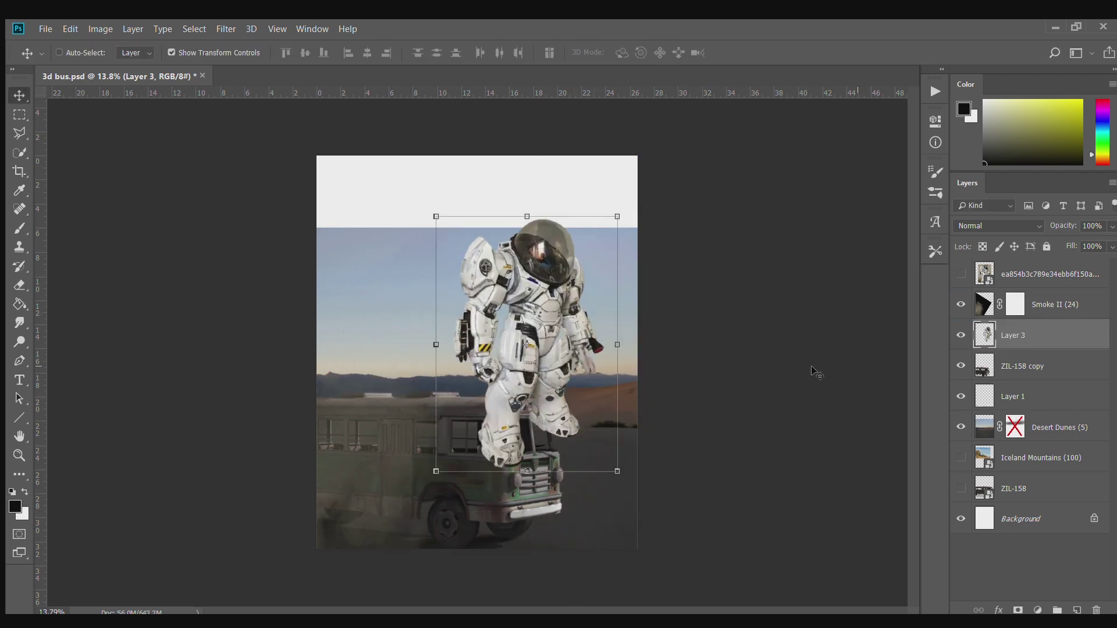
{"action": "left_click_drag", "start_coordinate": [523, 348], "coordinate": [428, 402]}
{"action": "mouse_move", "coordinate": [531, 270]}
{"action": "left_mouse_down"}
{"action": "mouse_move", "coordinate": [558, 264]}
{"action": "mouse_move", "coordinate": [573, 226]}
{"action": "left_mouse_up"}
{"action": "key", "text": "Return"}
Shift the bus right and scale the astronaut to about 95%, above the bus copy.
{"action": "left_click", "coordinate": [1041, 366]}
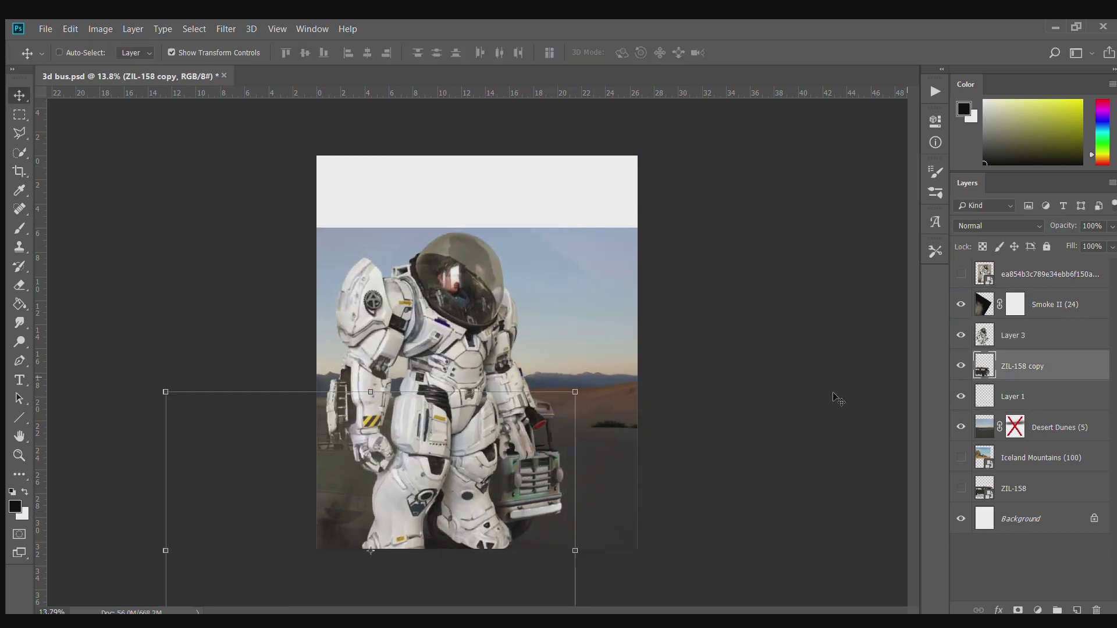
{"action": "left_click_drag", "start_coordinate": [523, 460], "coordinate": [587, 463]}
{"action": "left_click_drag", "start_coordinate": [1041, 335], "coordinate": [1041, 378]}
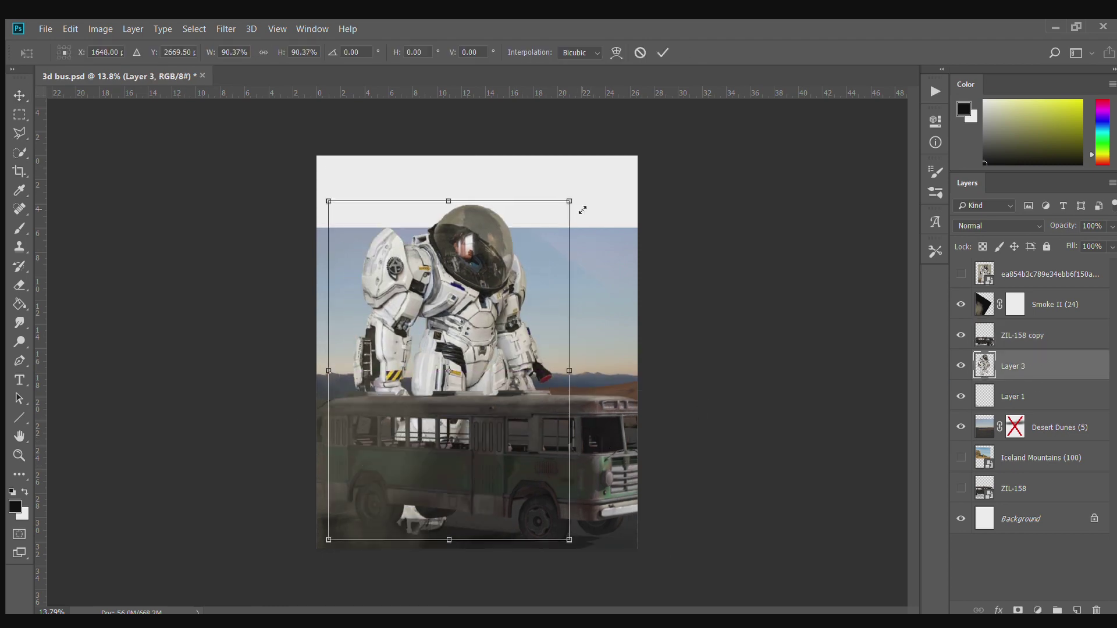
{"action": "left_click_drag", "start_coordinate": [578, 210], "coordinate": [604, 165]}
{"action": "key", "text": "Return"}
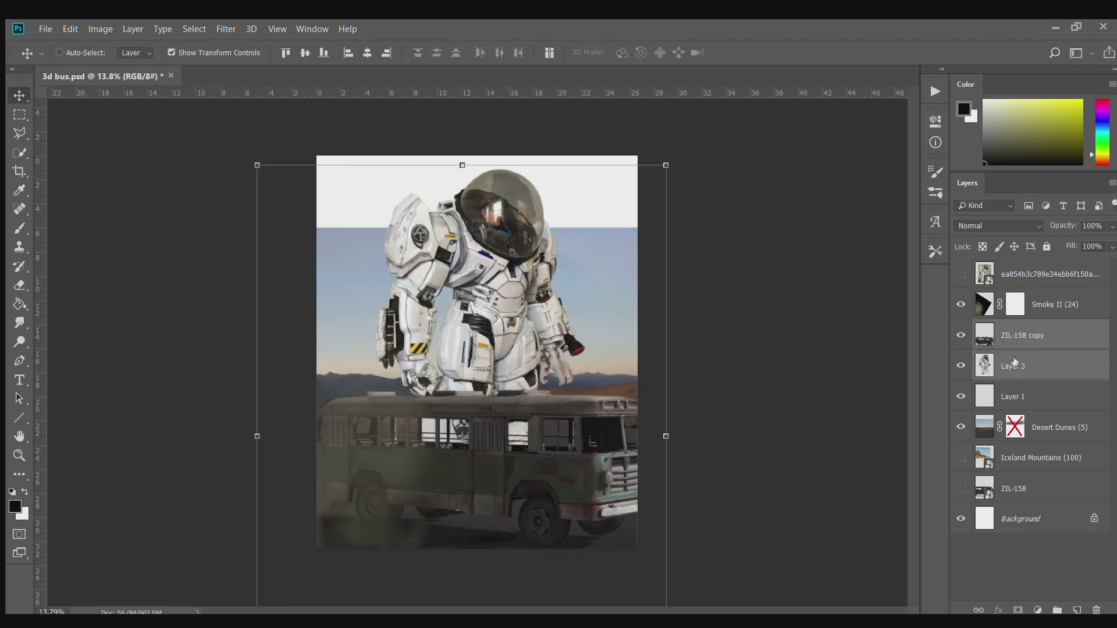
{"action": "left_click_drag", "start_coordinate": [1012, 365], "coordinate": [1012, 329]}
{"action": "left_click", "coordinate": [1035, 396], "text": "shift"}
{"action": "left_click_drag", "start_coordinate": [573, 229], "coordinate": [534, 275]}
{"action": "key", "text": "Escape"}
Flip the astronaut horizontally and stand it on the right side of the bus roof.
{"action": "left_click_drag", "start_coordinate": [1012, 335], "coordinate": [1012, 401]}
{"action": "mouse_move", "coordinate": [512, 453]}
{"action": "left_mouse_down"}
{"action": "mouse_move", "coordinate": [526, 361]}
{"action": "mouse_move", "coordinate": [556, 357]}
{"action": "mouse_move", "coordinate": [587, 296]}
{"action": "left_mouse_up"}
{"action": "left_click", "coordinate": [70, 29]}
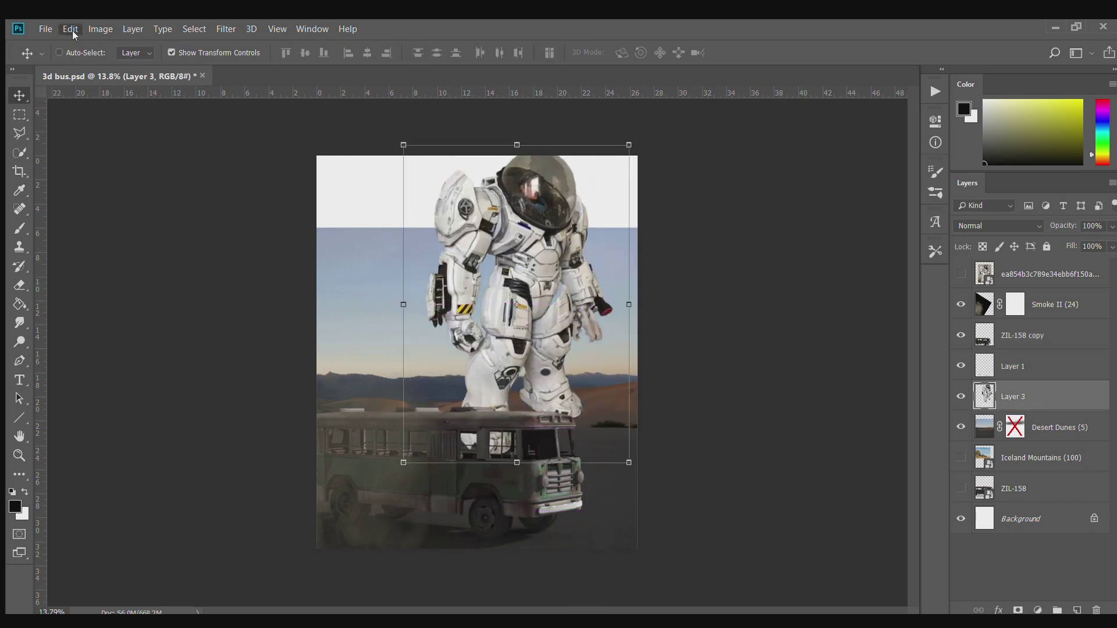
{"action": "mouse_move", "coordinate": [524, 325]}
{"action": "left_mouse_down"}
{"action": "mouse_move", "coordinate": [571, 434]}
{"action": "mouse_move", "coordinate": [414, 392]}
{"action": "mouse_move", "coordinate": [599, 376]}
{"action": "mouse_move", "coordinate": [505, 428]}
{"action": "mouse_move", "coordinate": [519, 414]}
{"action": "mouse_move", "coordinate": [602, 404]}
{"action": "mouse_move", "coordinate": [476, 407]}
{"action": "mouse_move", "coordinate": [487, 409]}
{"action": "left_mouse_up"}
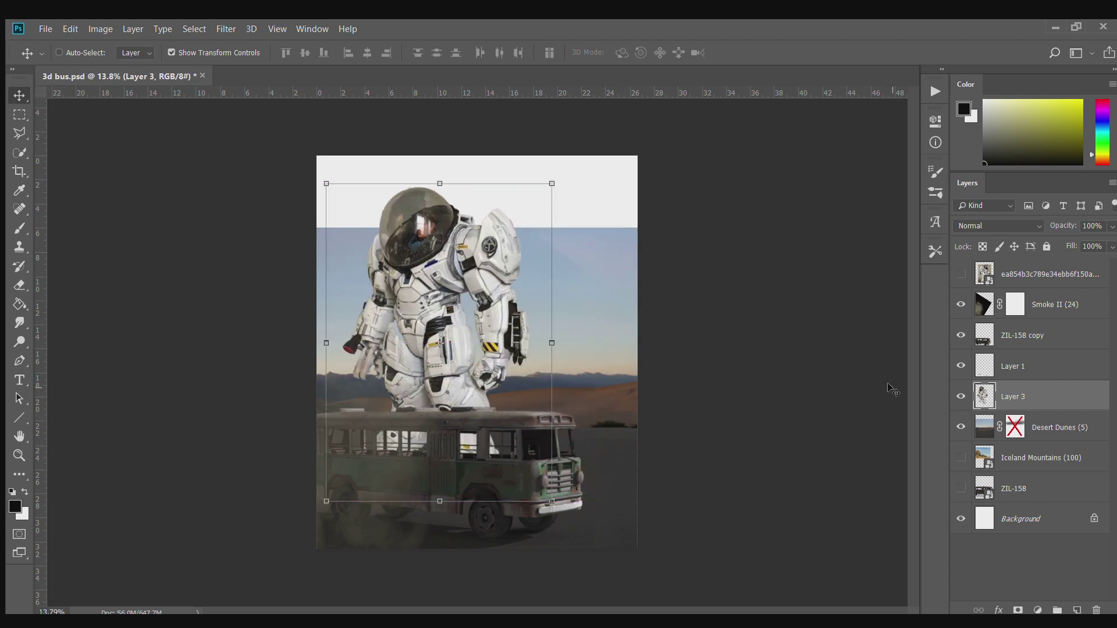
{"action": "left_click_drag", "start_coordinate": [517, 455], "coordinate": [549, 449]}
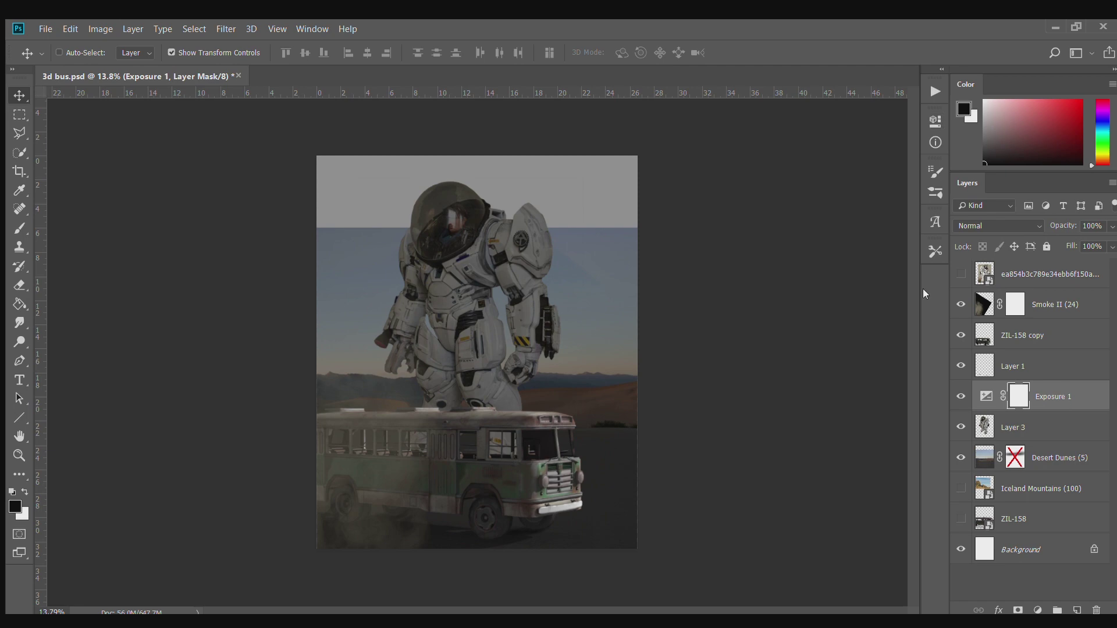
Clip the exposure adjustment to the astronaut and heal over the visor's white reflection.
{"action": "key", "text": "ctrl+alt+g"}
{"action": "scroll", "coordinate": [454, 232], "scroll_direction": "up", "scroll_amount": 5}
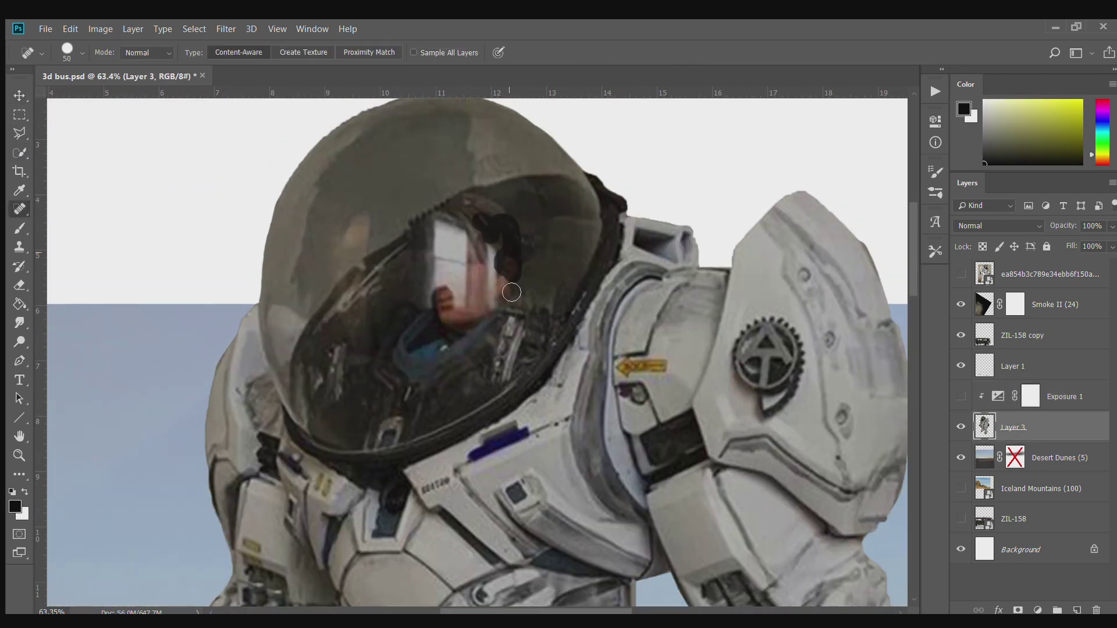
{"action": "left_click_drag", "start_coordinate": [476, 303], "coordinate": [485, 264]}
{"action": "scroll", "coordinate": [497, 257], "scroll_direction": "down", "scroll_amount": 2}
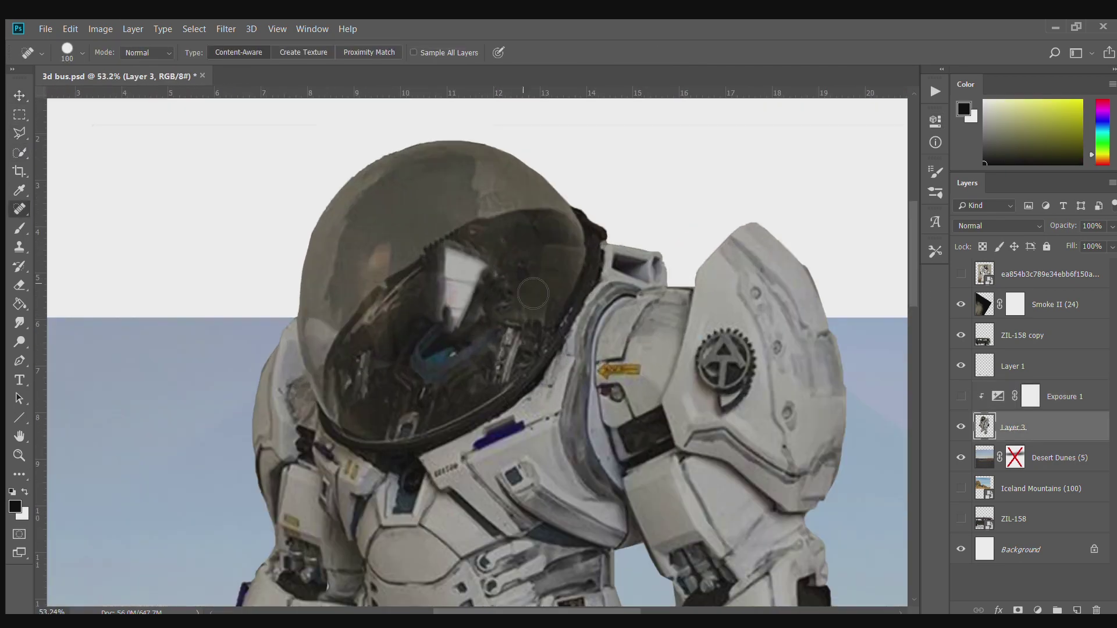
{"action": "scroll", "coordinate": [532, 293], "scroll_direction": "down", "scroll_amount": 5}
{"action": "scroll", "coordinate": [407, 279], "scroll_direction": "up", "scroll_amount": 2}
{"action": "scroll", "coordinate": [384, 285], "scroll_direction": "up", "scroll_amount": 2}
{"action": "scroll", "coordinate": [369, 288], "scroll_direction": "up", "scroll_amount": 2}
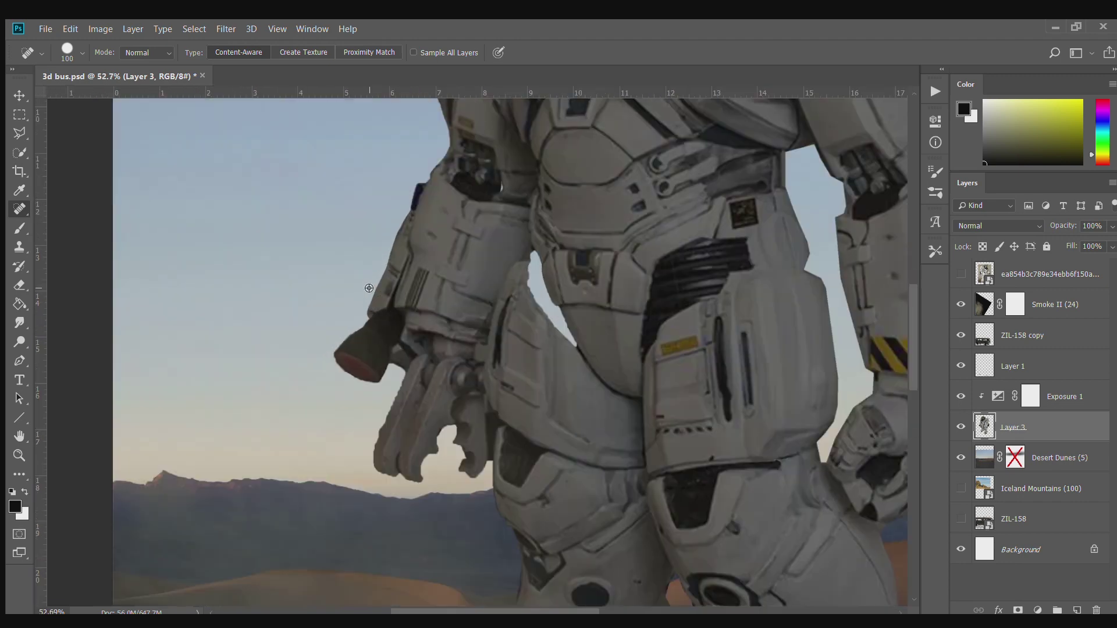
{"action": "scroll", "coordinate": [369, 288], "scroll_direction": "up", "scroll_amount": 2}
Lasso the astronaut's helmet and copy it onto a new layer.
{"action": "key", "text": "l"}
{"action": "left_click", "coordinate": [367, 329]}
{"action": "scroll", "coordinate": [571, 330], "scroll_direction": "down", "scroll_amount": 4}
{"action": "scroll", "coordinate": [477, 333], "scroll_direction": "up", "scroll_amount": 4}
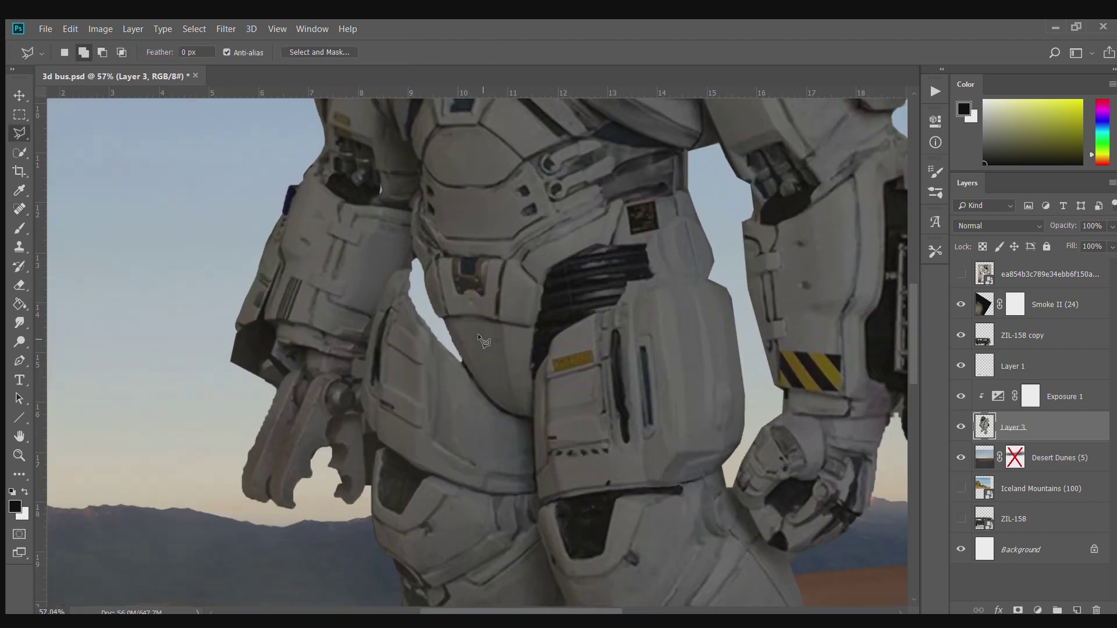
{"action": "scroll", "coordinate": [436, 291], "scroll_direction": "up", "scroll_amount": 2}
{"action": "scroll", "coordinate": [597, 365], "scroll_direction": "down", "scroll_amount": 4}
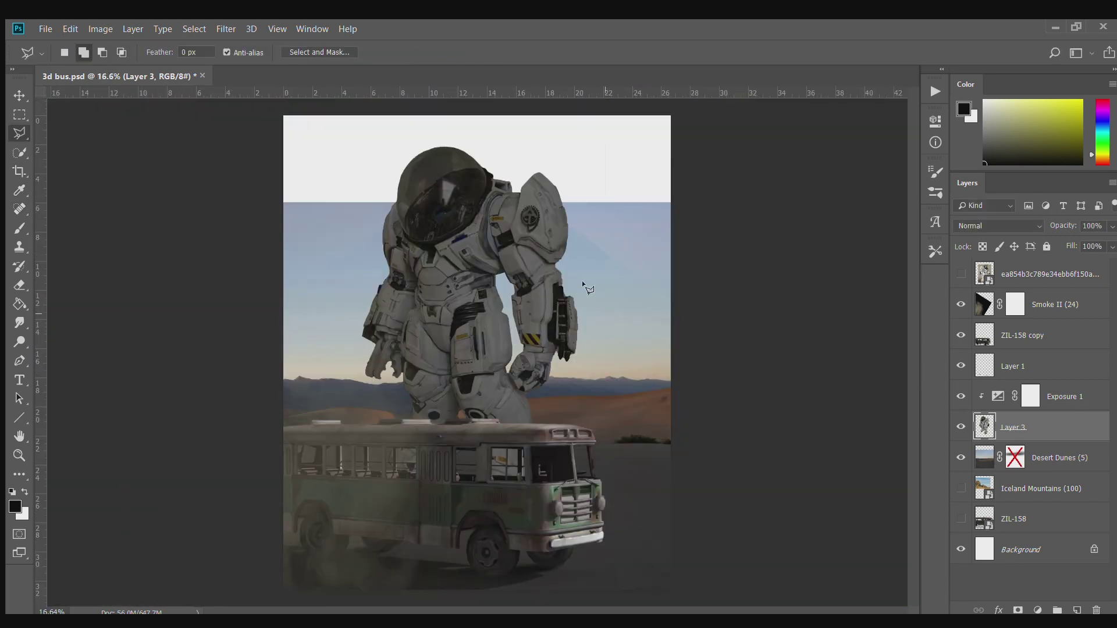
{"action": "scroll", "coordinate": [466, 232], "scroll_direction": "up", "scroll_amount": 2}
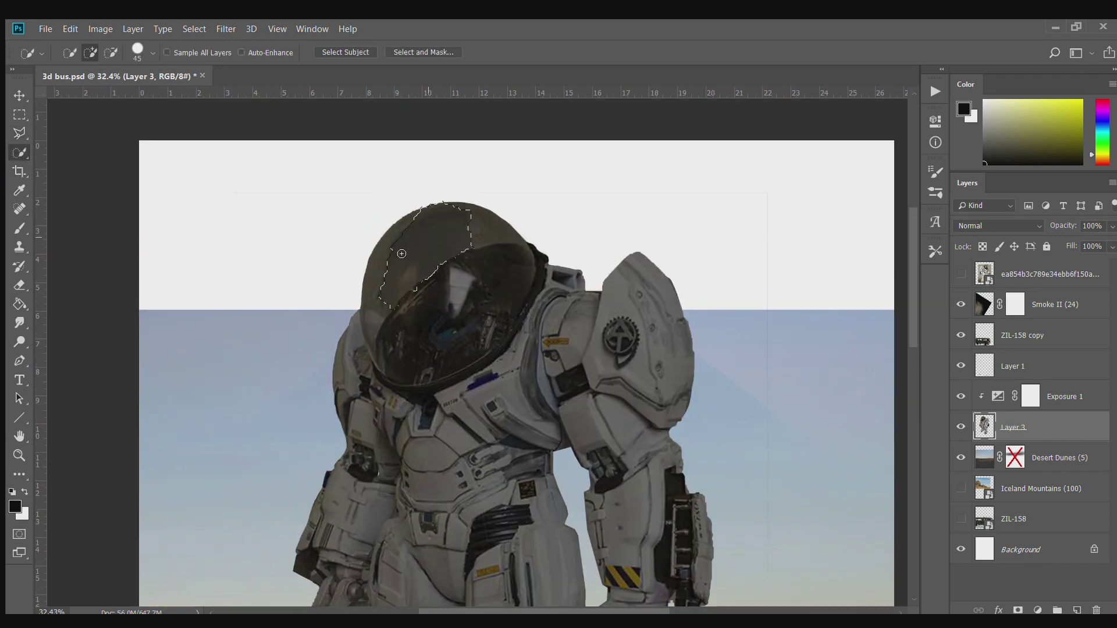
{"action": "scroll", "coordinate": [413, 245], "scroll_direction": "up", "scroll_amount": 2}
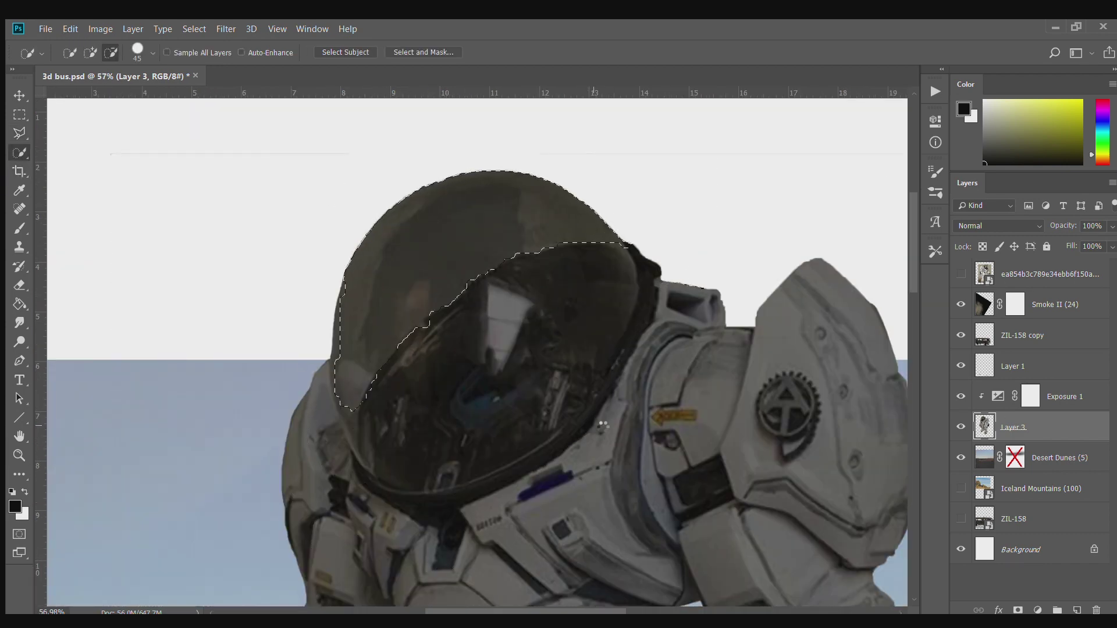
{"action": "key", "text": "ctrl+j"}
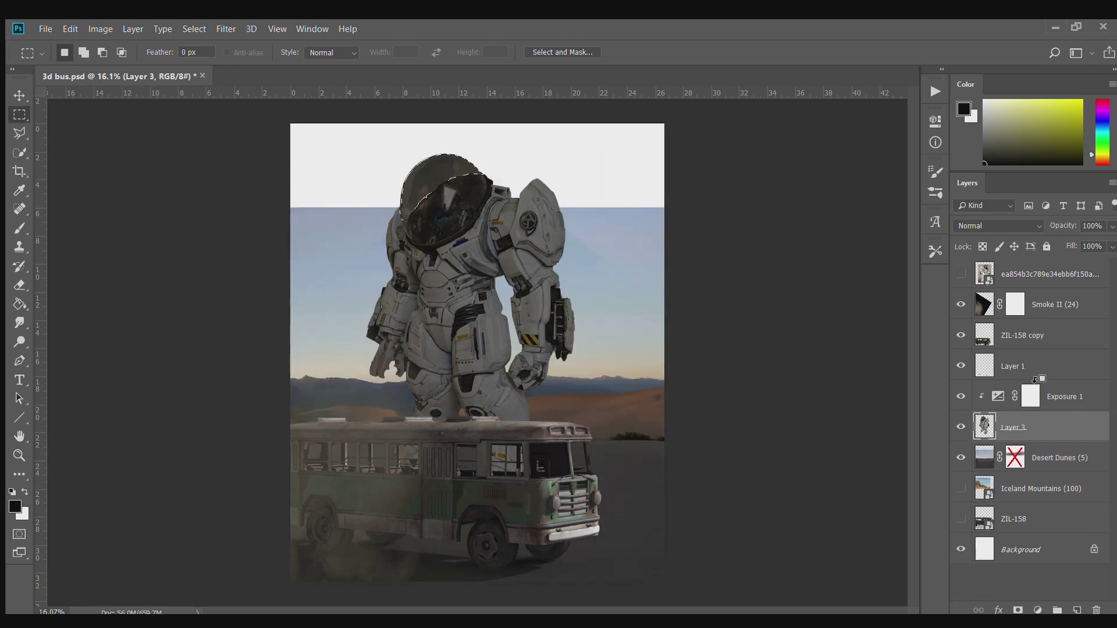
On Desert Dunes (5), select the top white band and set a 200 px white mask brush.
{"action": "left_click", "coordinate": [1062, 459]}
{"action": "left_click_drag", "start_coordinate": [291, 124], "coordinate": [664, 208]}
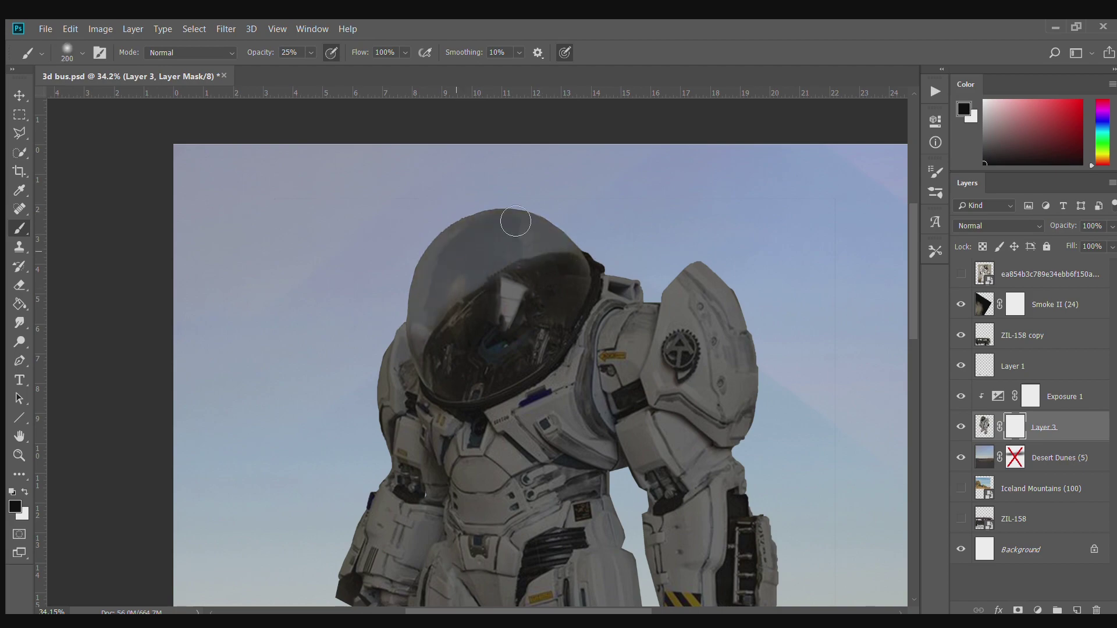
{"action": "key", "text": "x"}
{"action": "scroll", "coordinate": [395, 349], "scroll_direction": "up", "scroll_amount": 5}
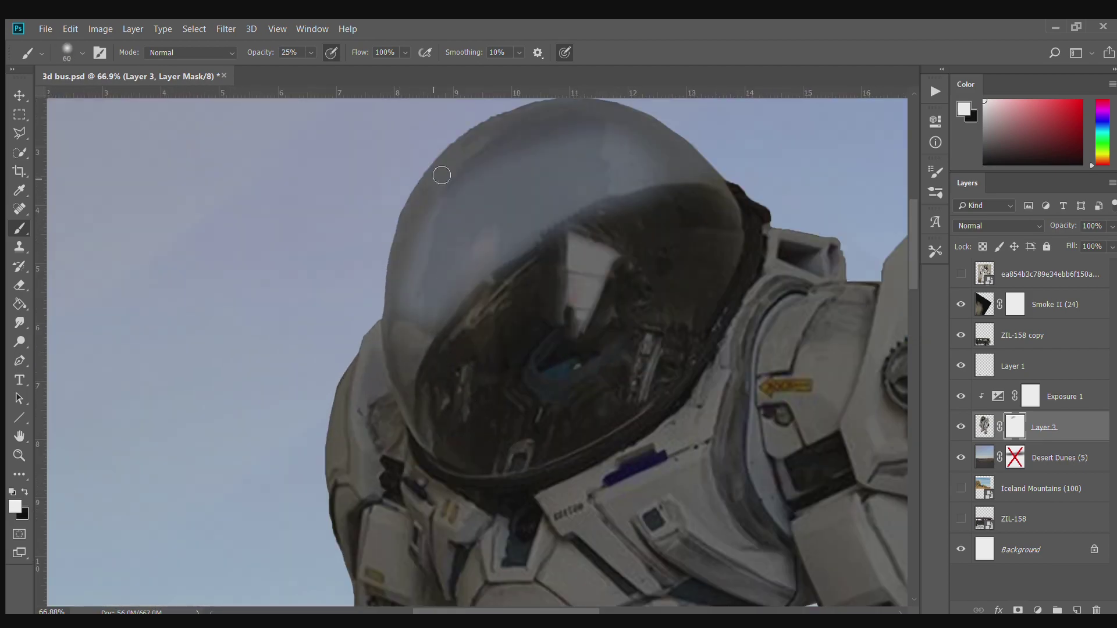
{"action": "scroll", "coordinate": [442, 175], "scroll_direction": "down", "scroll_amount": 2}
{"action": "key", "text": "bracketright"}
{"action": "key", "text": "bracketright"}
{"action": "key", "text": "bracketright"}
Swap the mask colours between black and white and zoom out to the whole canvas.
{"action": "scroll", "coordinate": [464, 426], "scroll_direction": "down", "scroll_amount": 4}
{"action": "key", "text": "x"}
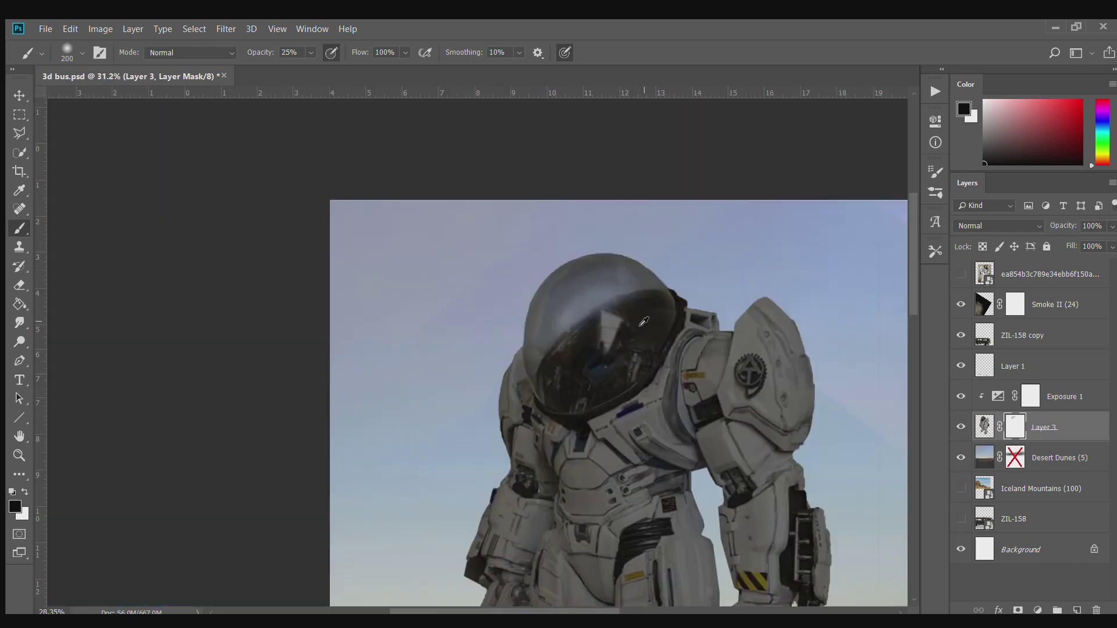
{"action": "scroll", "coordinate": [643, 322], "scroll_direction": "up", "scroll_amount": 3}
{"action": "key", "text": "x"}
{"action": "scroll", "coordinate": [714, 286], "scroll_direction": "down", "scroll_amount": 4}
{"action": "scroll", "coordinate": [434, 283], "scroll_direction": "up", "scroll_amount": 4}
{"action": "key", "text": "x"}
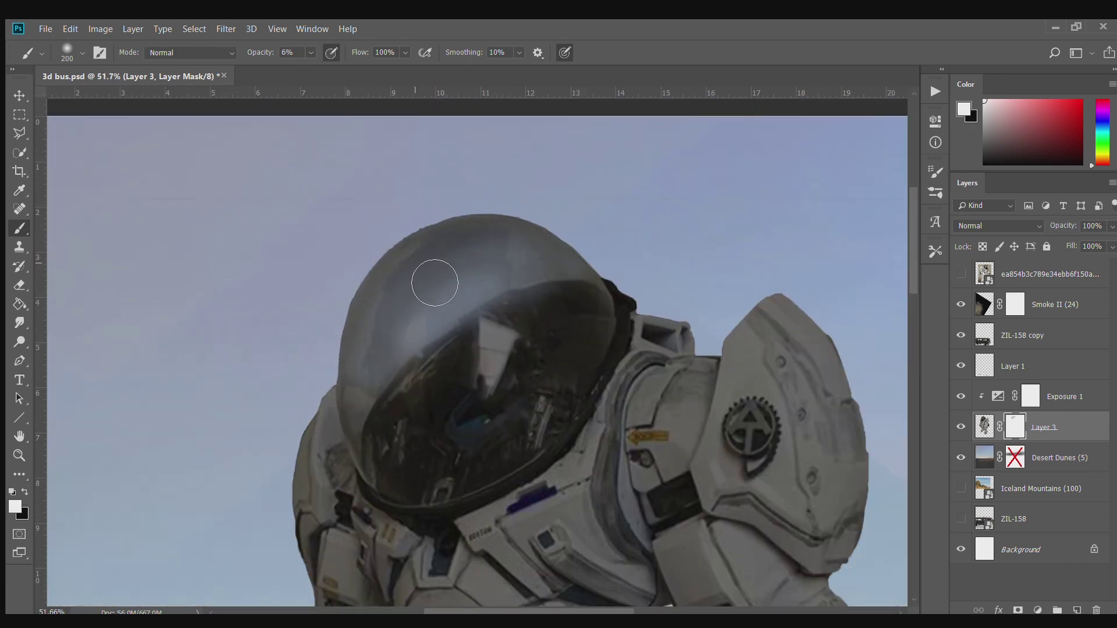
{"action": "scroll", "coordinate": [351, 350], "scroll_direction": "down", "scroll_amount": 3}
{"action": "scroll", "coordinate": [431, 292], "scroll_direction": "up", "scroll_amount": 3}
{"action": "scroll", "coordinate": [696, 332], "scroll_direction": "down", "scroll_amount": 4}
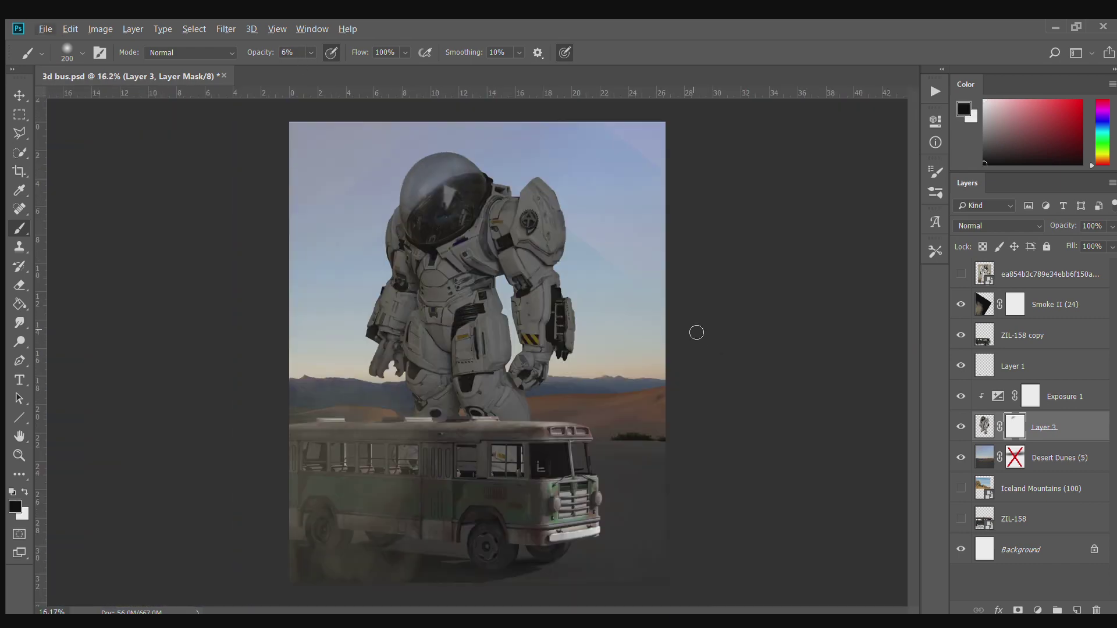
Show Iceland Mountains above Desert Dunes and scale it into place behind the astronaut.
{"action": "left_click", "coordinate": [960, 488]}
{"action": "left_click_drag", "start_coordinate": [1041, 489], "coordinate": [1055, 446]}
{"action": "key", "text": "ctrl+t"}
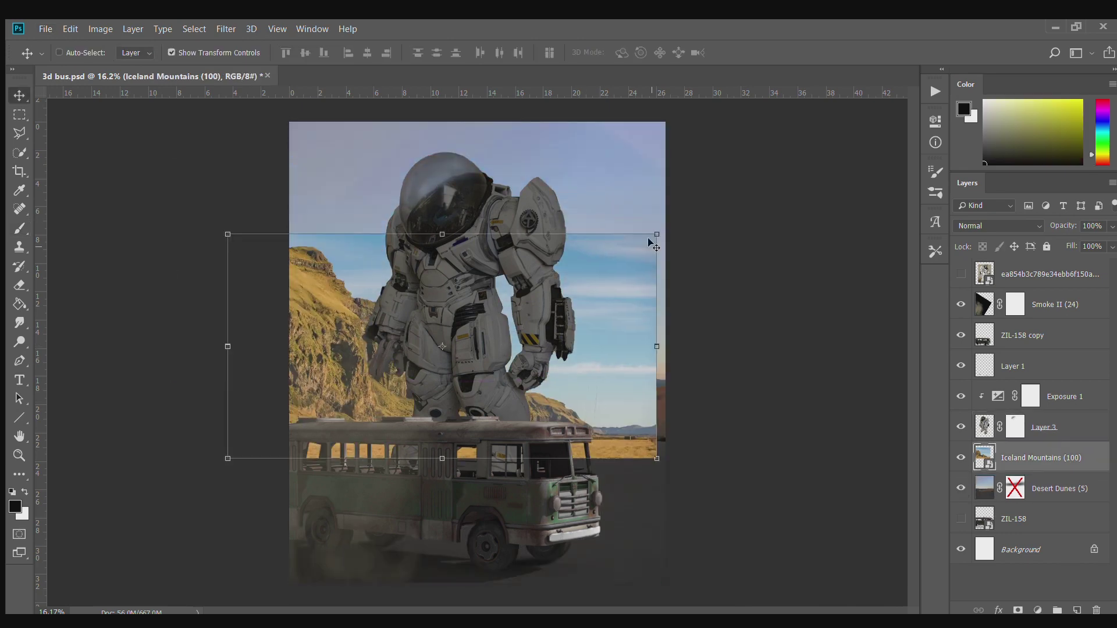
{"action": "left_click_drag", "start_coordinate": [593, 399], "coordinate": [574, 349]}
{"action": "key", "text": "Return"}
Desaturate Iceland Mountains to grey, mask it, and fade its right edge with an 800 px brush.
{"action": "key", "text": "b"}
{"action": "key", "text": "i"}
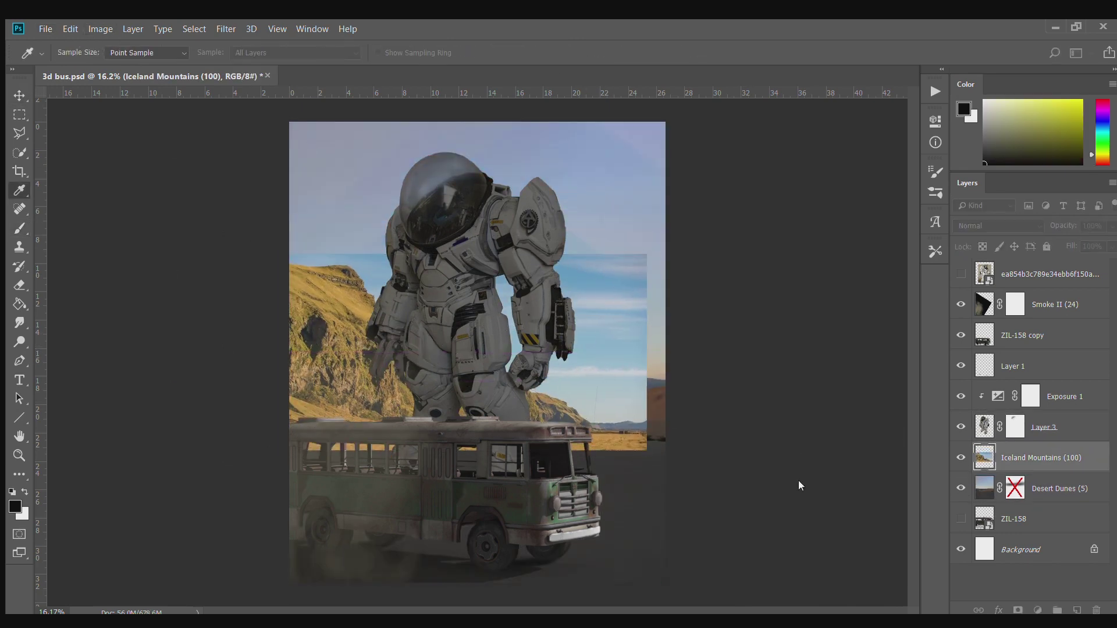
{"action": "key", "text": "ctrl+shift+u"}
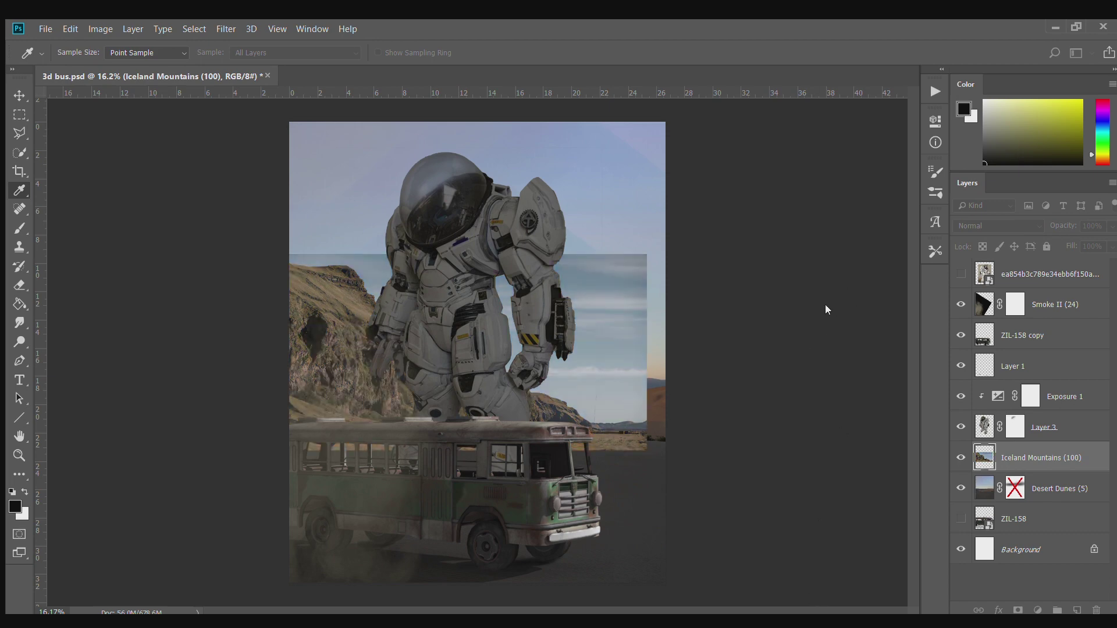
{"action": "key", "text": "b"}
{"action": "left_click", "coordinate": [1017, 610]}
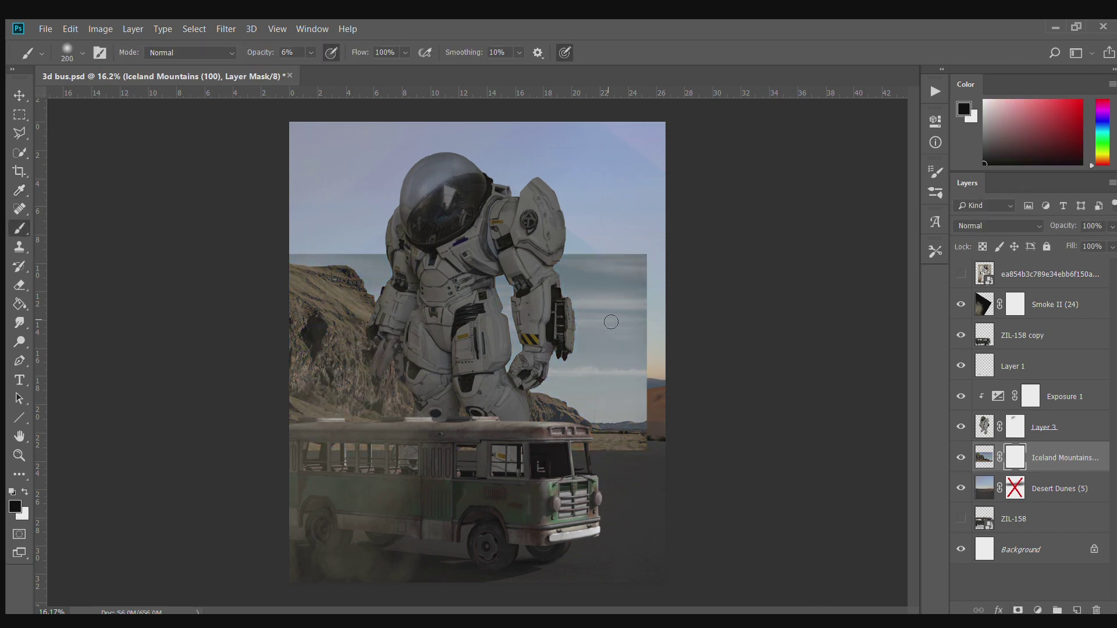
{"action": "left_click_drag", "start_coordinate": [668, 449], "coordinate": [685, 457]}
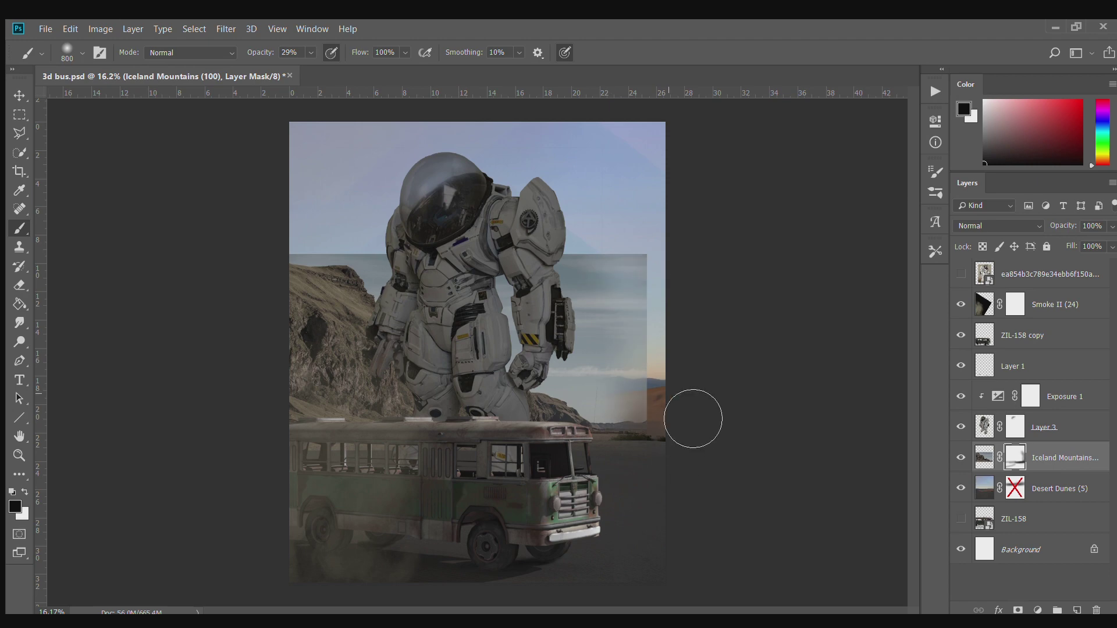
{"action": "key", "text": "bracketright"}
{"action": "key", "text": "bracketright"}
{"action": "key", "text": "bracketright"}
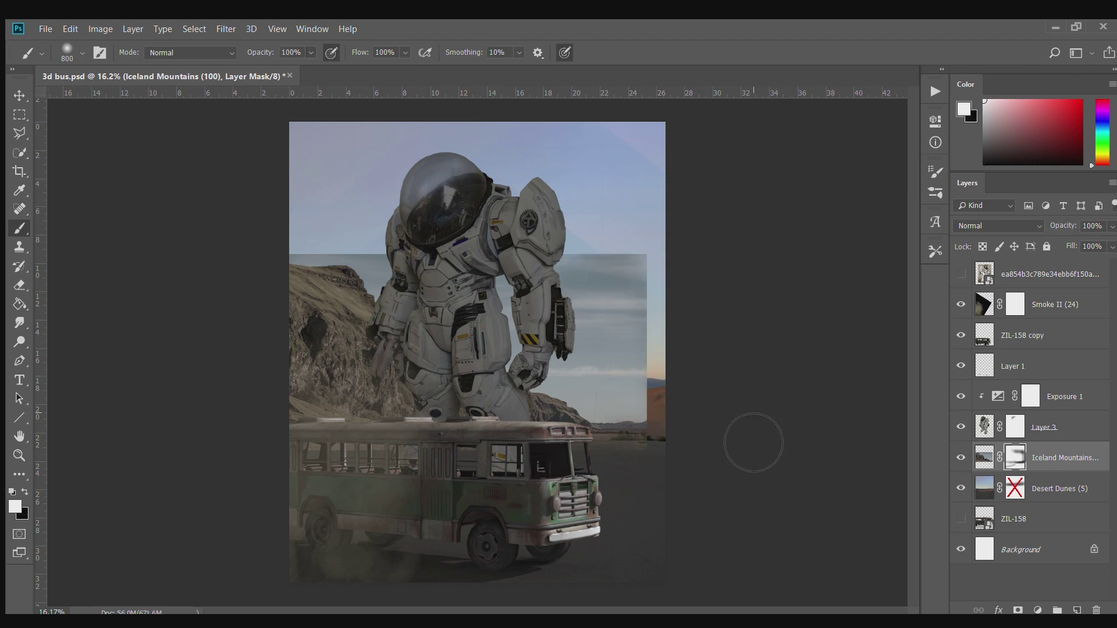
Select and clear a tall strip along the canvas's right edge.
{"action": "key", "text": "m"}
{"action": "left_click_drag", "start_coordinate": [618, 237], "coordinate": [661, 466]}
{"action": "left_click_drag", "start_coordinate": [649, 296], "coordinate": [675, 296]}
{"action": "key", "text": "ctrl+2"}
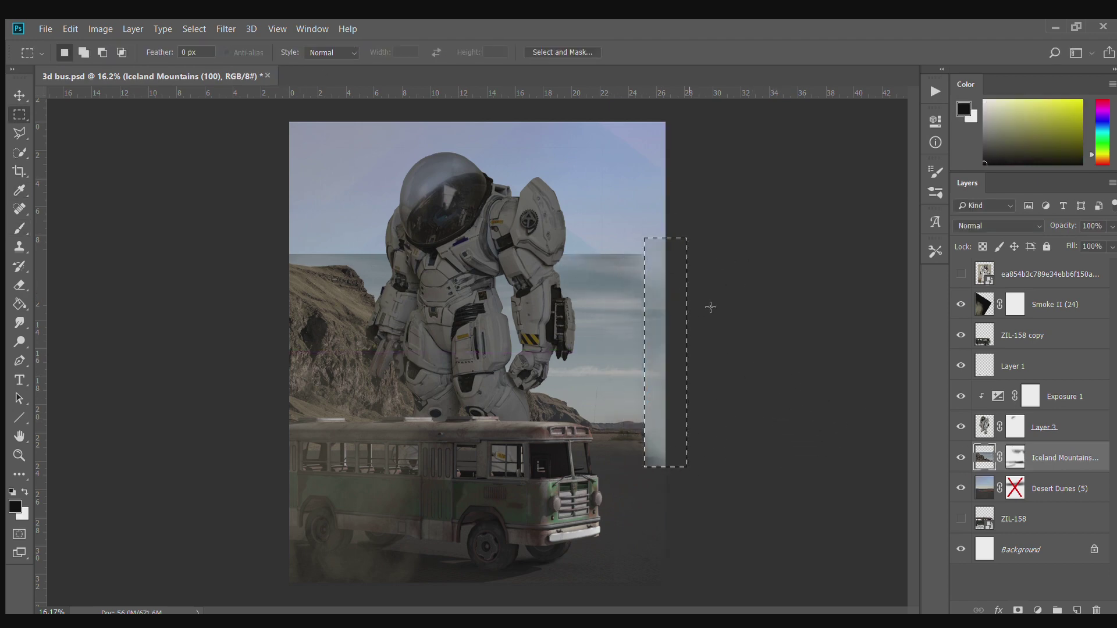
{"action": "scroll", "coordinate": [670, 335], "scroll_direction": "up", "scroll_amount": 3}
{"action": "key", "text": "ctrl+d"}
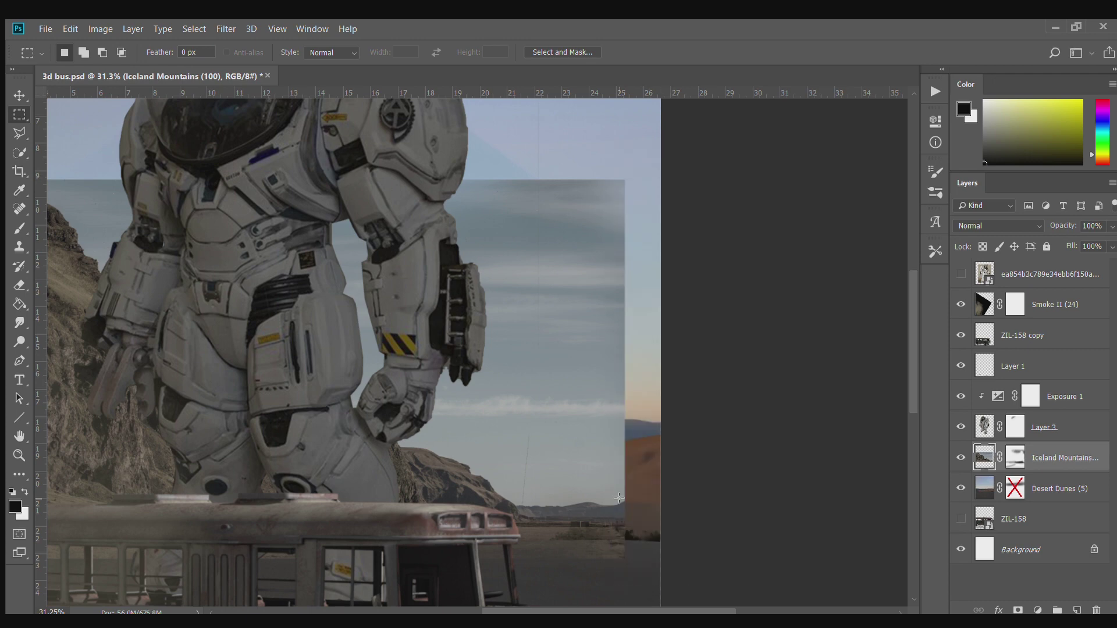
{"action": "scroll", "coordinate": [678, 454], "scroll_direction": "up", "scroll_amount": 5}
Outline the stray sky streak on Layer 3 and fade the mountain top into the sky.
{"action": "left_click", "coordinate": [1044, 427]}
{"action": "key", "text": "l"}
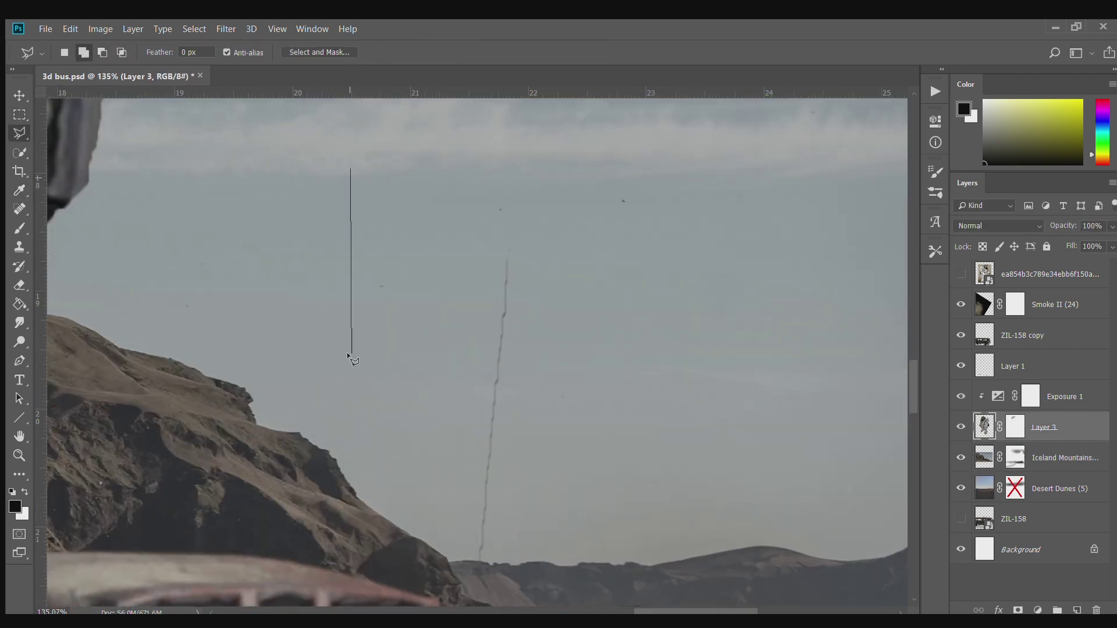
{"action": "left_click", "coordinate": [618, 92]}
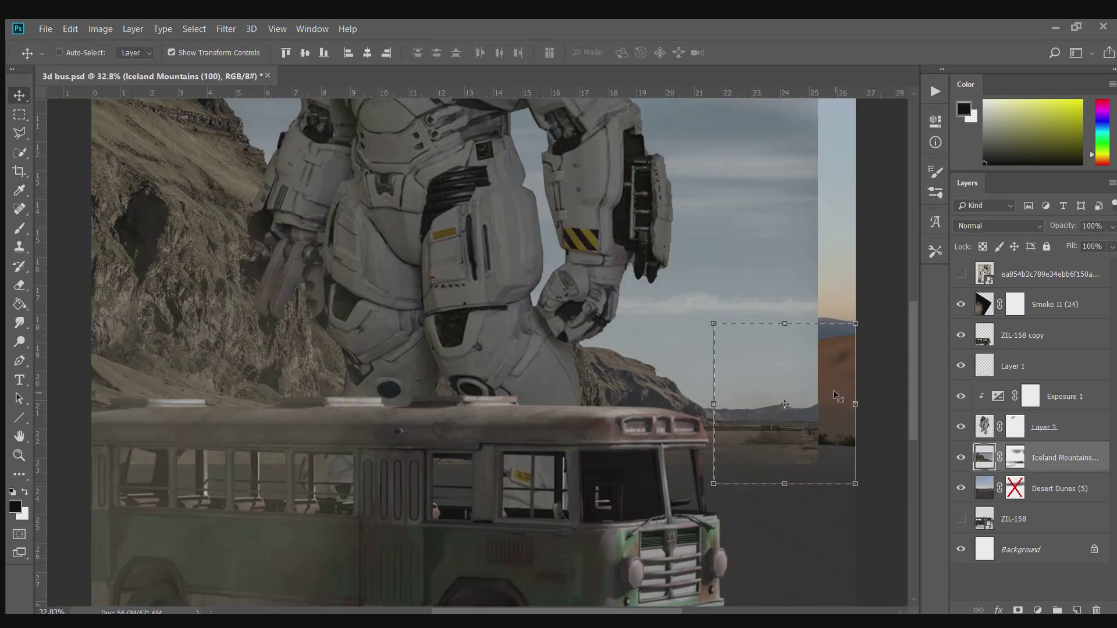
{"action": "key", "text": "Return"}
{"action": "key", "text": "ctrl+0"}
{"action": "key", "text": "m"}
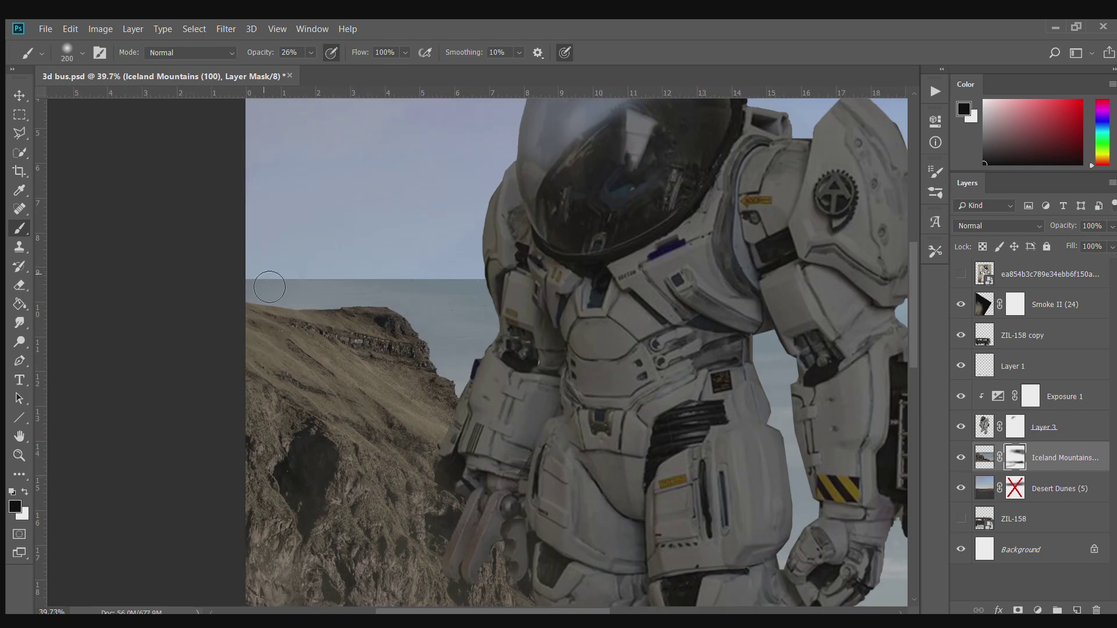
{"action": "mouse_move", "coordinate": [269, 287]}
{"action": "left_mouse_down"}
{"action": "mouse_move", "coordinate": [474, 261]}
{"action": "mouse_move", "coordinate": [758, 366]}
{"action": "left_mouse_up"}
{"action": "key", "text": "v"}
{"action": "left_click", "coordinate": [623, 522], "text": "ctrl"}
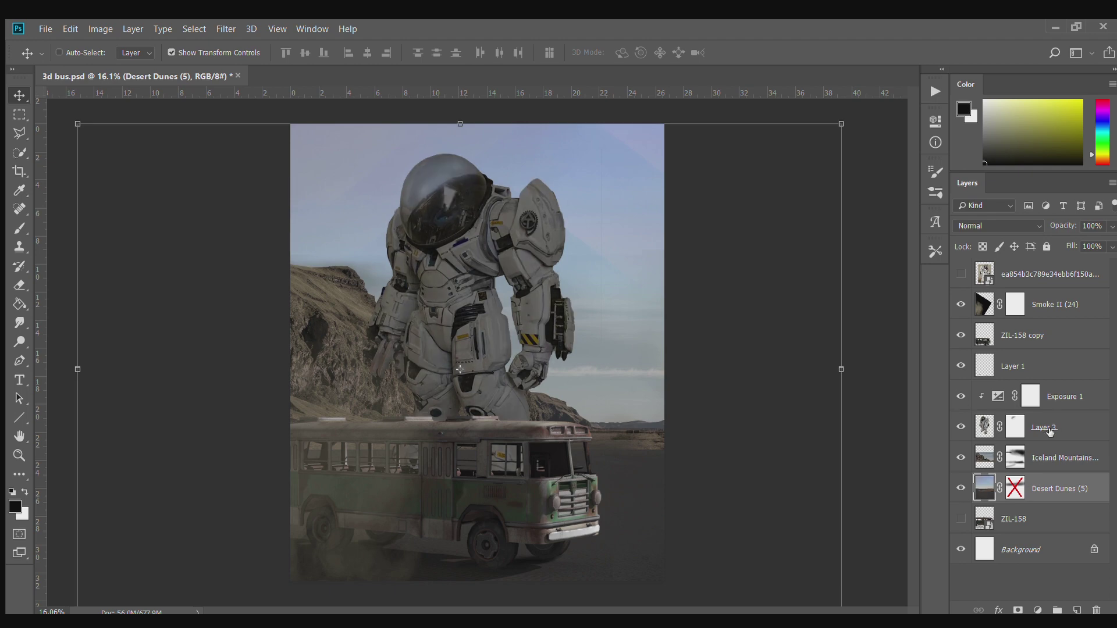
Add a new layer above ZIL-158 copy and lasso the rear of the bus.
{"action": "left_click", "coordinate": [1023, 336]}
{"action": "key", "text": "ctrl+shift+alt+n"}
{"action": "key", "text": "l"}
{"action": "scroll", "coordinate": [448, 428], "scroll_direction": "up", "scroll_amount": 5}
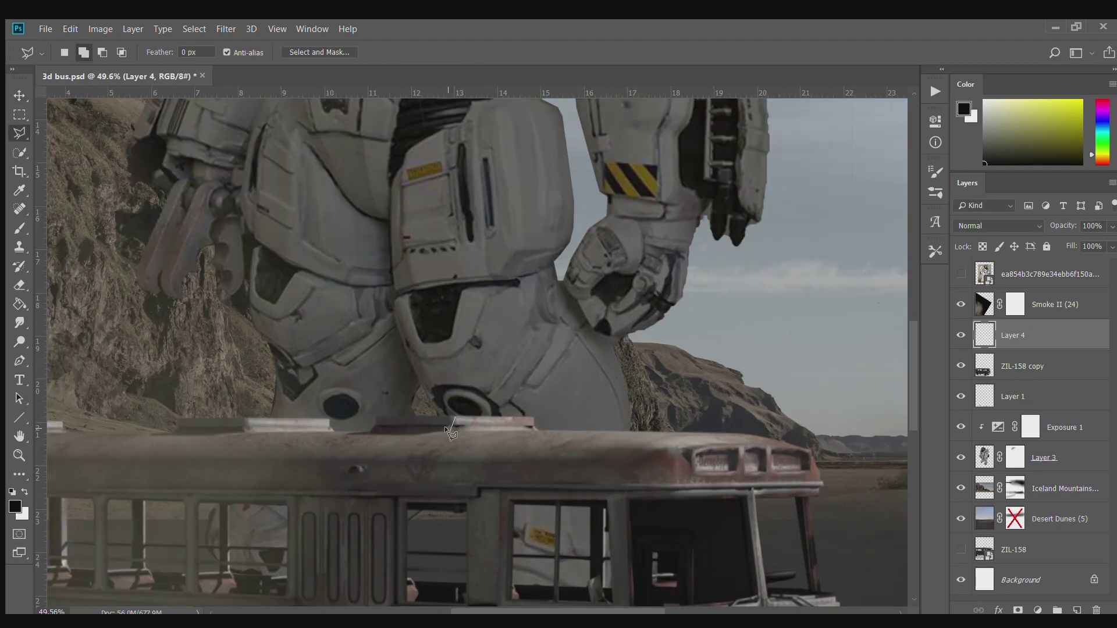
{"action": "left_click", "coordinate": [331, 558]}
{"action": "left_click", "coordinate": [87, 560]}
{"action": "double_click", "coordinate": [169, 424]}
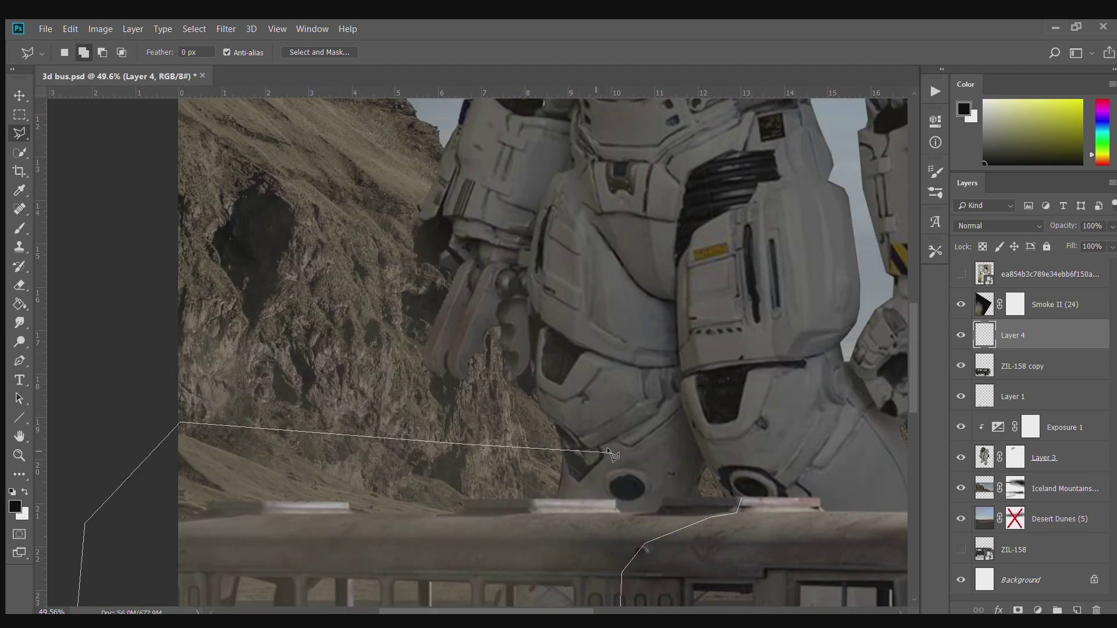
{"action": "scroll", "coordinate": [487, 493], "scroll_direction": "down", "scroll_amount": 5}
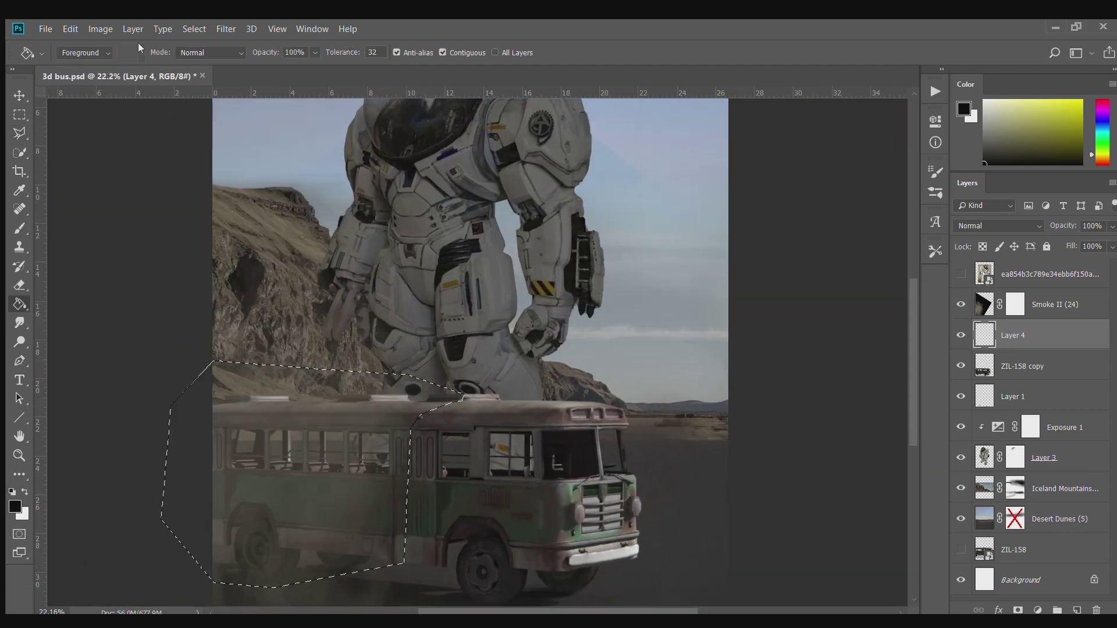
Feather the selection about 20 px and fill the bus rear with dark colour.
{"action": "key", "text": "ctrl+alt+r"}
{"action": "left_click_drag", "start_coordinate": [933, 467], "coordinate": [945, 465]}
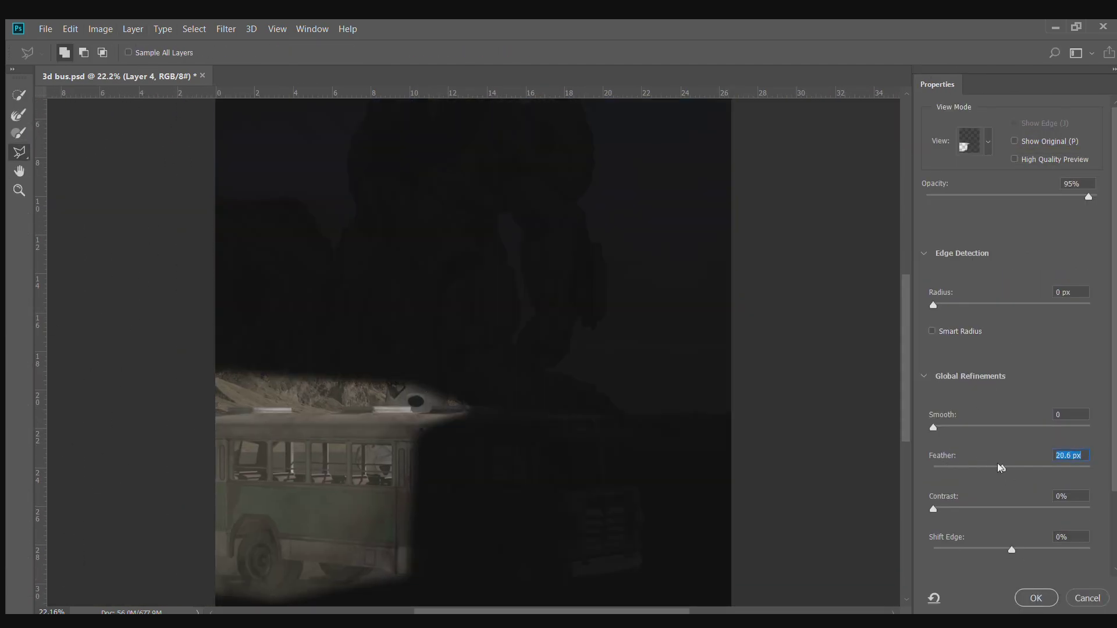
{"action": "key", "text": "Return"}
{"action": "key", "text": "g"}
{"action": "left_click", "coordinate": [262, 512]}
{"action": "key", "text": "ctrl+d"}
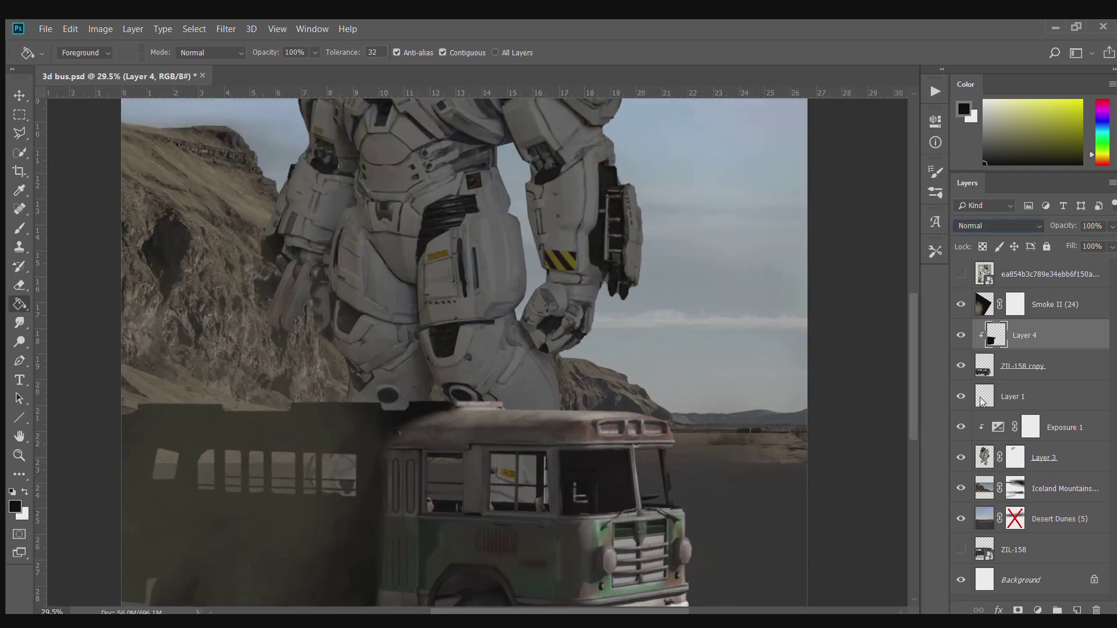
Set the shadow layer to 95% opacity and commit its transform.
{"action": "scroll", "coordinate": [1026, 225], "scroll_direction": "down", "scroll_amount": 12}
{"action": "key", "text": "v"}
{"action": "key", "text": "9"}
{"action": "key", "text": "5"}
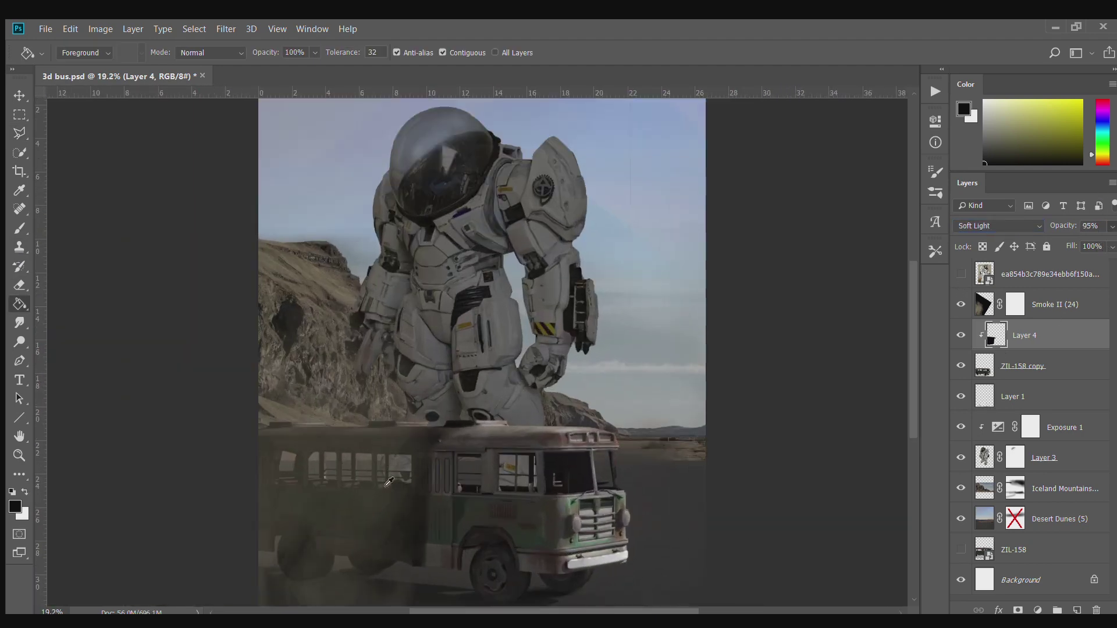
{"action": "scroll", "coordinate": [470, 502], "scroll_direction": "down", "scroll_amount": 2}
{"action": "key", "text": "ctrl+t"}
{"action": "key", "text": "Return"}
{"action": "scroll", "coordinate": [395, 477], "scroll_direction": "up", "scroll_amount": 4}
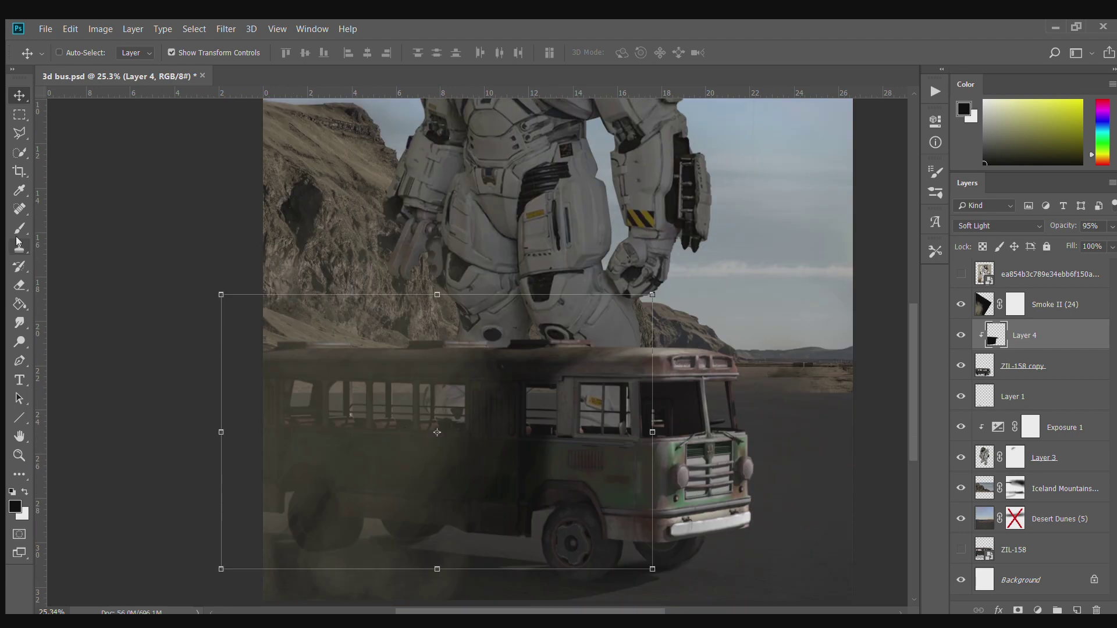
Add a mask to the shadow layer, toggling Smoke II off and on to compare.
{"action": "left_click", "coordinate": [1018, 609]}
{"action": "key", "text": "b"}
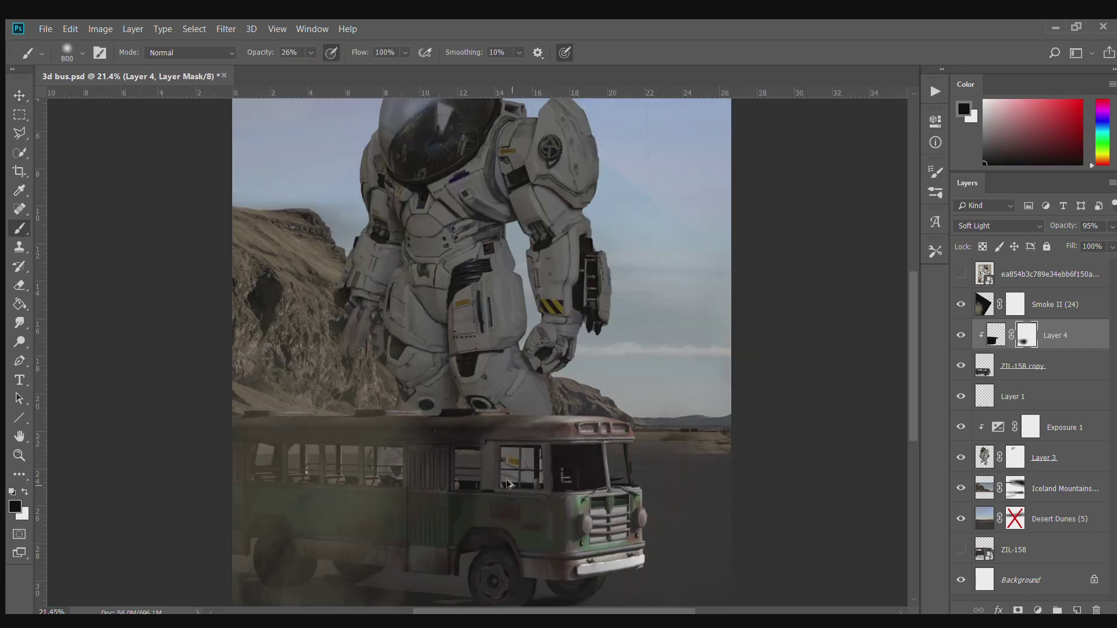
{"action": "scroll", "coordinate": [456, 448], "scroll_direction": "down", "scroll_amount": 3}
{"action": "left_click", "coordinate": [960, 304]}
{"action": "left_click", "coordinate": [996, 335]}
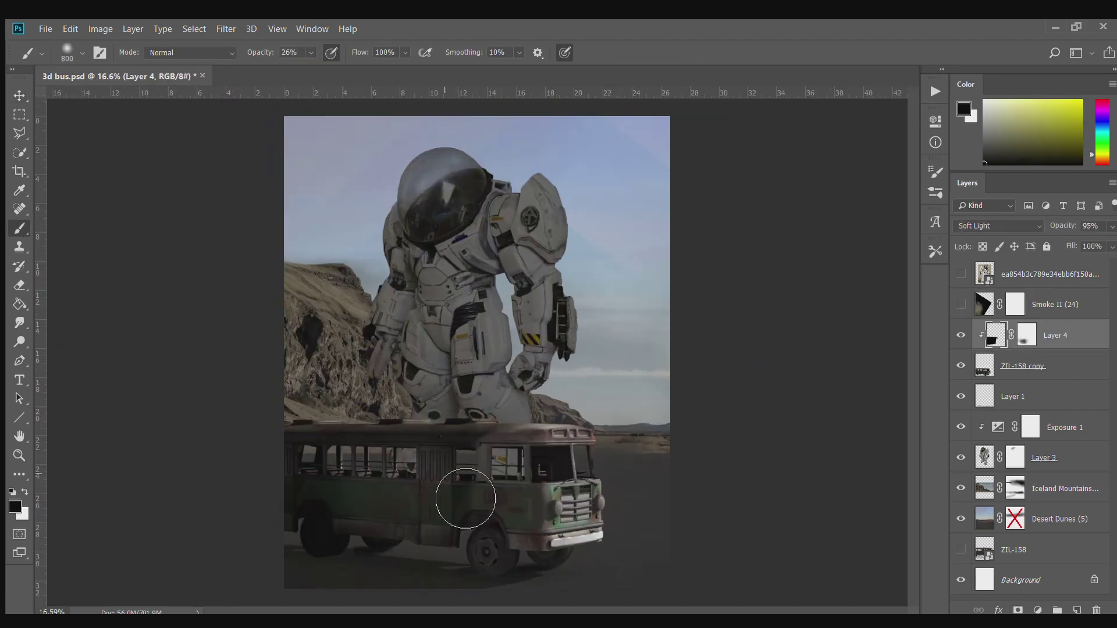
{"action": "scroll", "coordinate": [466, 498], "scroll_direction": "down", "scroll_amount": 2}
{"action": "left_click", "coordinate": [961, 304]}
Rotate the Smoke II haze to about 59°.
{"action": "left_click", "coordinate": [1047, 304]}
{"action": "key", "text": "ctrl+t"}
{"action": "mouse_move", "coordinate": [305, 314]}
{"action": "left_mouse_down"}
{"action": "mouse_move", "coordinate": [653, 425]}
{"action": "mouse_move", "coordinate": [651, 499]}
{"action": "mouse_move", "coordinate": [845, 344]}
{"action": "left_mouse_up"}
{"action": "scroll", "coordinate": [652, 499], "scroll_direction": "up", "scroll_amount": 1}
{"action": "scroll", "coordinate": [846, 337], "scroll_direction": "up", "scroll_amount": 2}
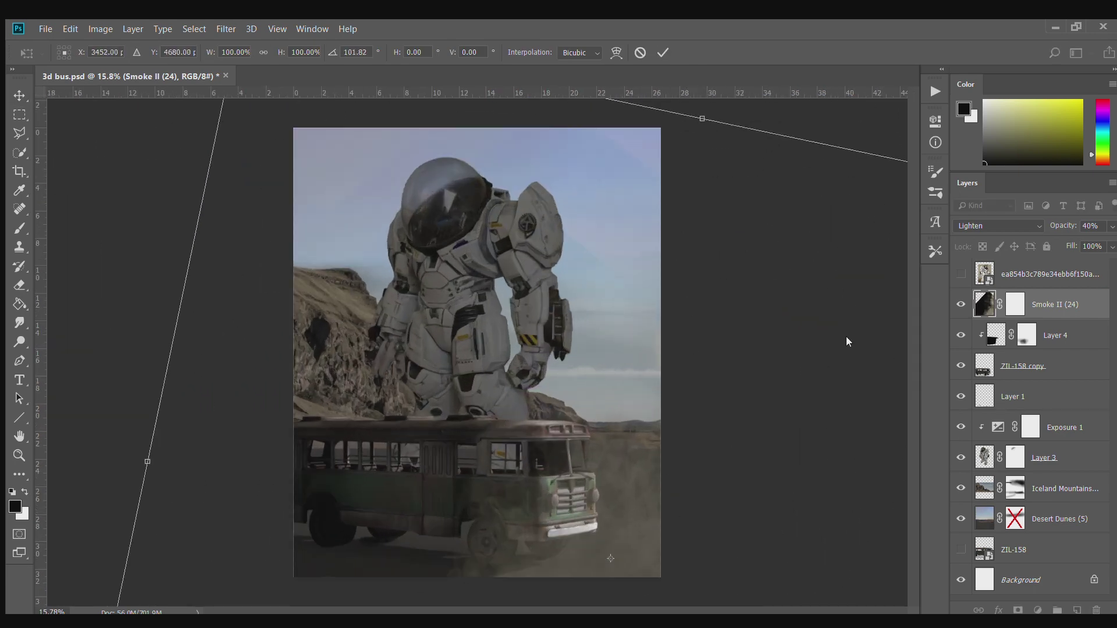
Commit the smoke rotation, show Eilat Desert and hide Desert Dunes.
{"action": "left_click", "coordinate": [660, 51]}
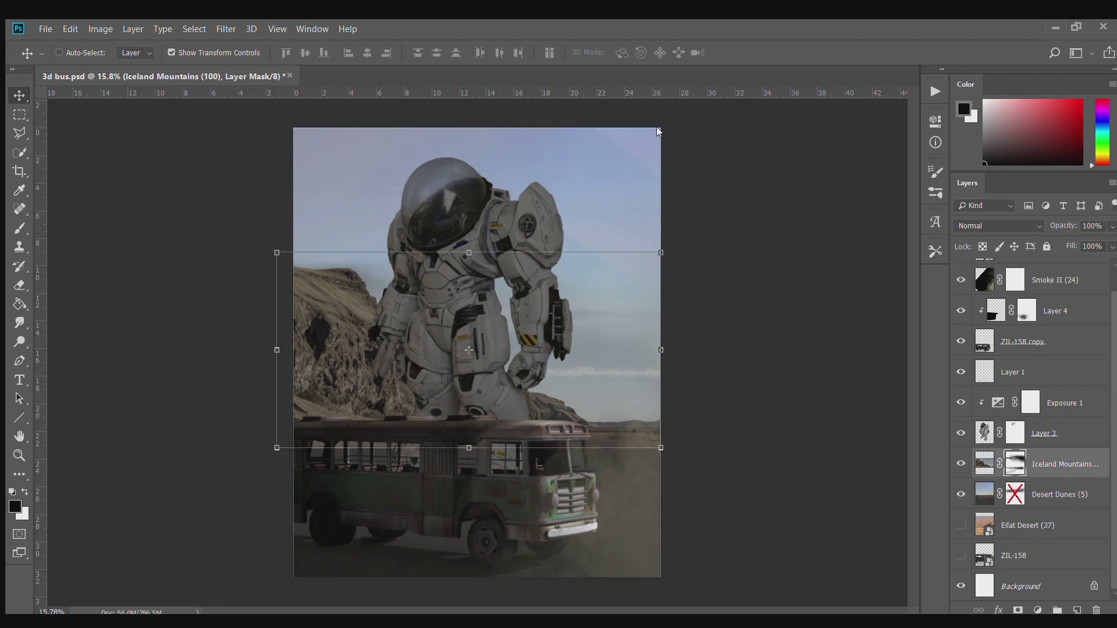
{"action": "left_click", "coordinate": [961, 524]}
{"action": "left_click", "coordinate": [960, 494]}
{"action": "left_click", "coordinate": [1027, 525]}
{"action": "left_click", "coordinate": [1015, 463]}
{"action": "key", "text": "b"}
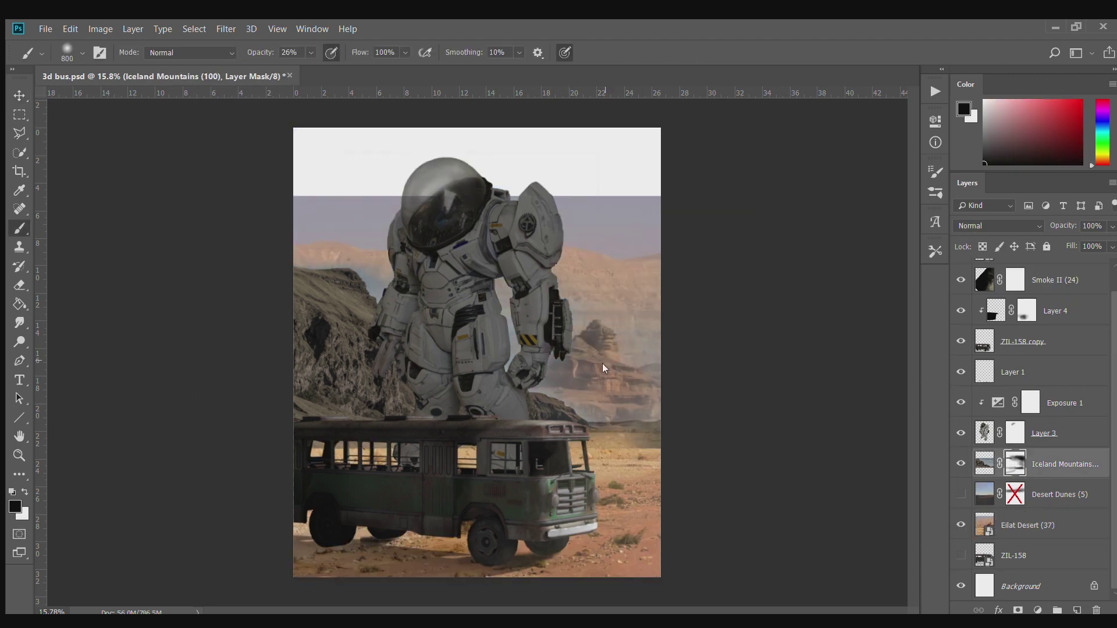
{"action": "key", "text": "alt+bracketleft"}
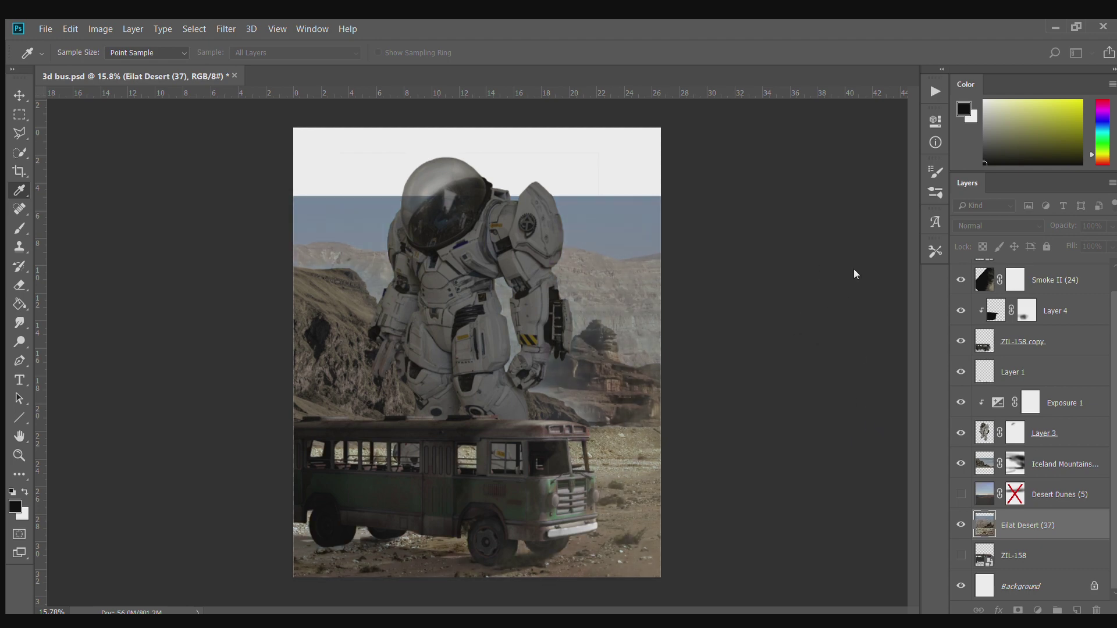
{"action": "key", "text": "Return"}
Hide Smoke II, save the file as abandoned.psd, and shrink the brush to 400.
{"action": "left_click", "coordinate": [962, 280]}
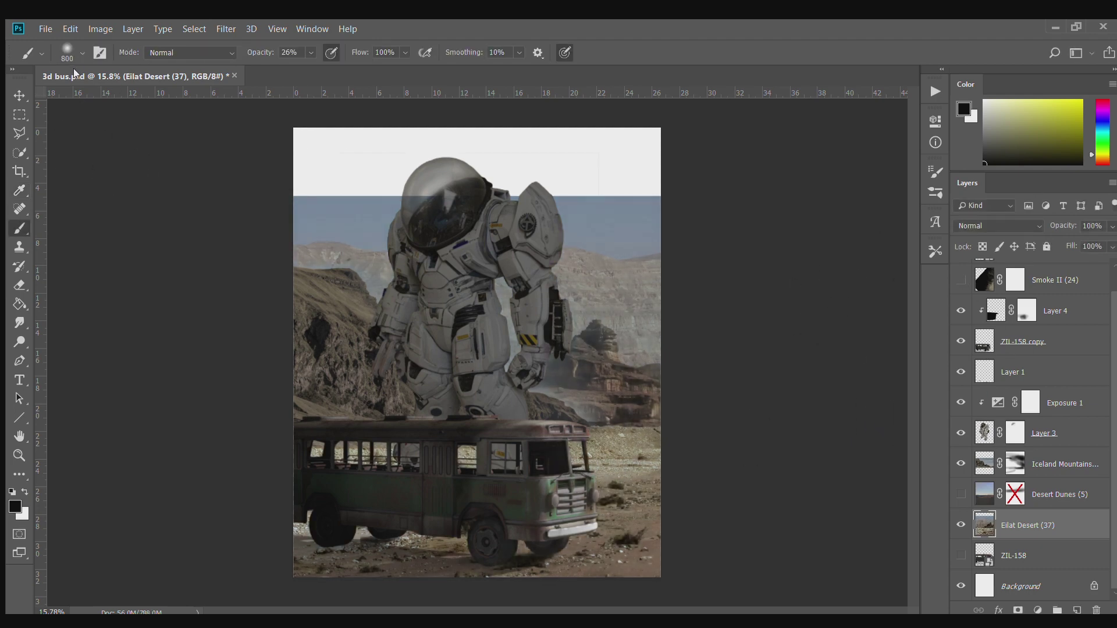
{"action": "left_click", "coordinate": [1023, 311]}
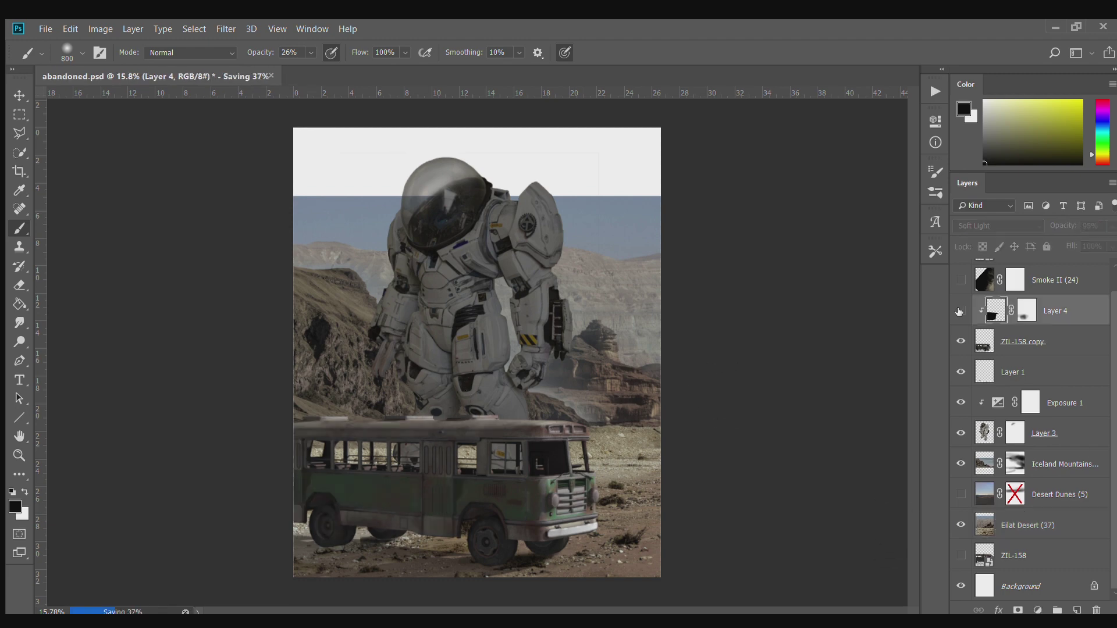
{"action": "left_click", "coordinate": [1015, 348]}
{"action": "scroll", "coordinate": [399, 516], "scroll_direction": "up", "scroll_amount": 2}
{"action": "key", "text": "["}
{"action": "key", "text": "["}
{"action": "key", "text": "["}
{"action": "scroll", "coordinate": [314, 518], "scroll_direction": "down", "scroll_amount": 3}
{"action": "scroll", "coordinate": [661, 568], "scroll_direction": "up", "scroll_amount": 1}
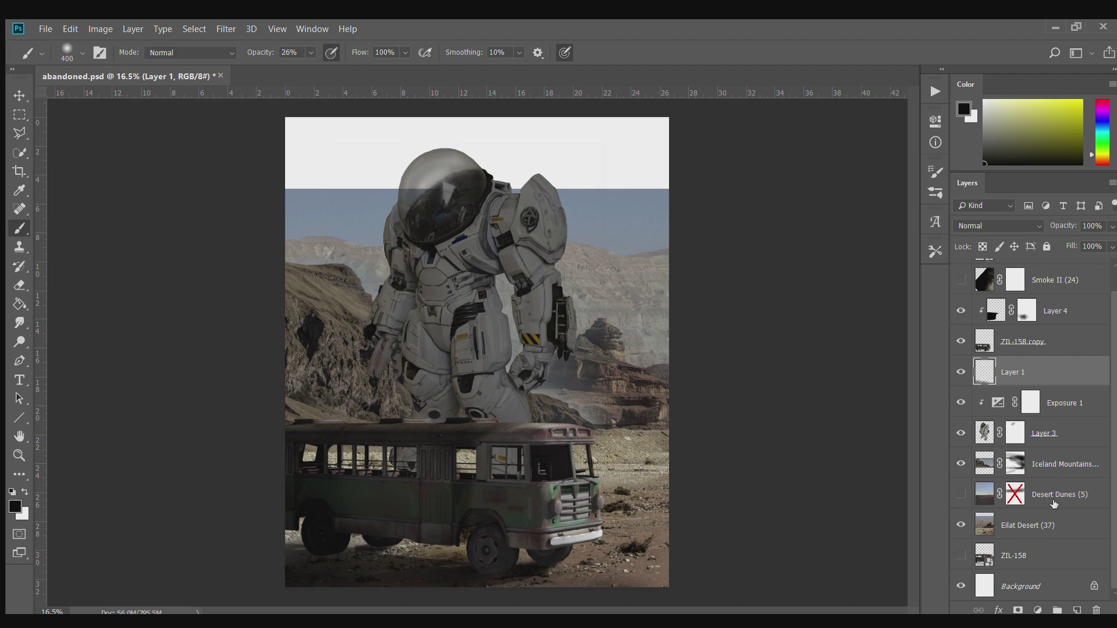
Select Eilat Desert and marquee the blank white strip at the canvas top.
{"action": "left_click", "coordinate": [1041, 525]}
{"action": "left_click", "coordinate": [961, 463]}
{"action": "left_click", "coordinate": [961, 464]}
{"action": "key", "text": "m"}
{"action": "left_click_drag", "start_coordinate": [285, 118], "coordinate": [668, 189]}
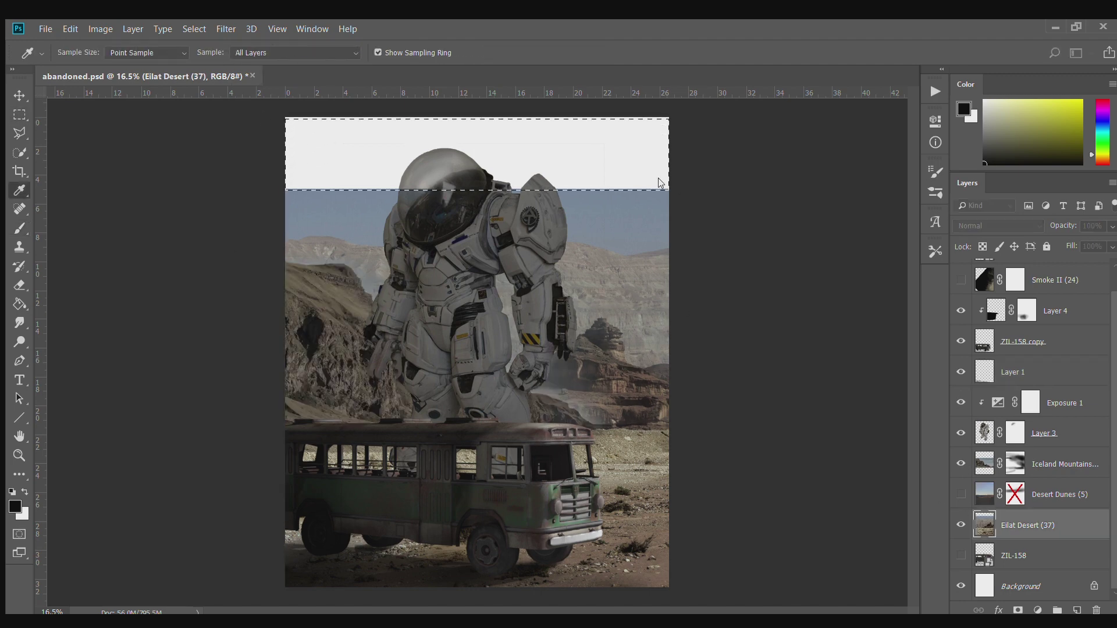
Stretch the sky over the top strip and move Eilat Desert above the re-shown Desert Dunes.
{"action": "key", "text": "ctrl+d"}
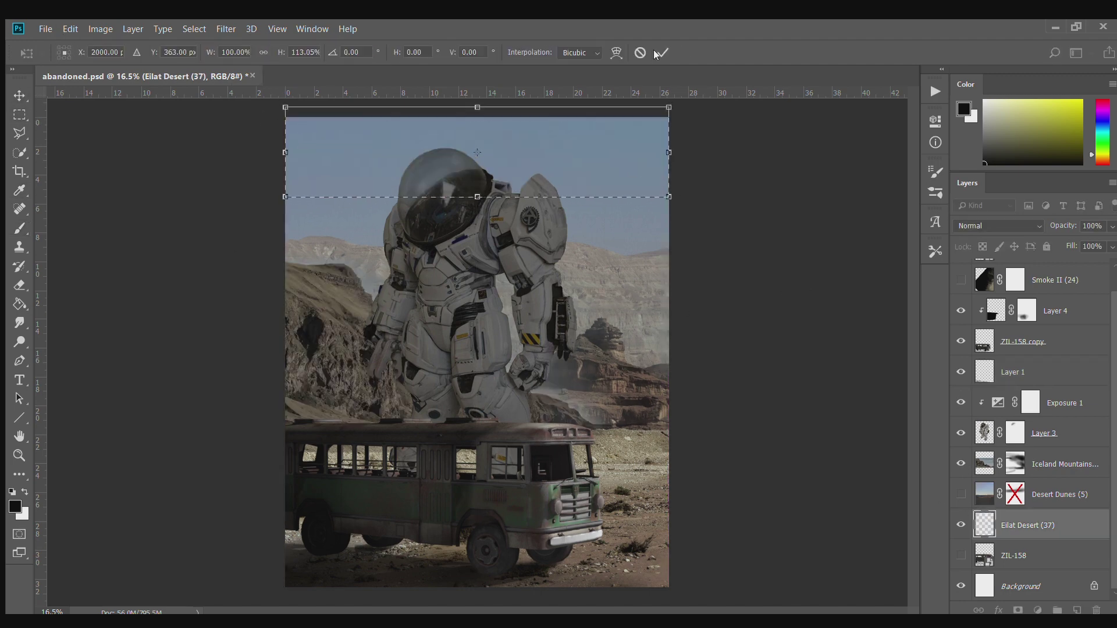
{"action": "key", "text": "v"}
{"action": "left_click", "coordinate": [959, 494]}
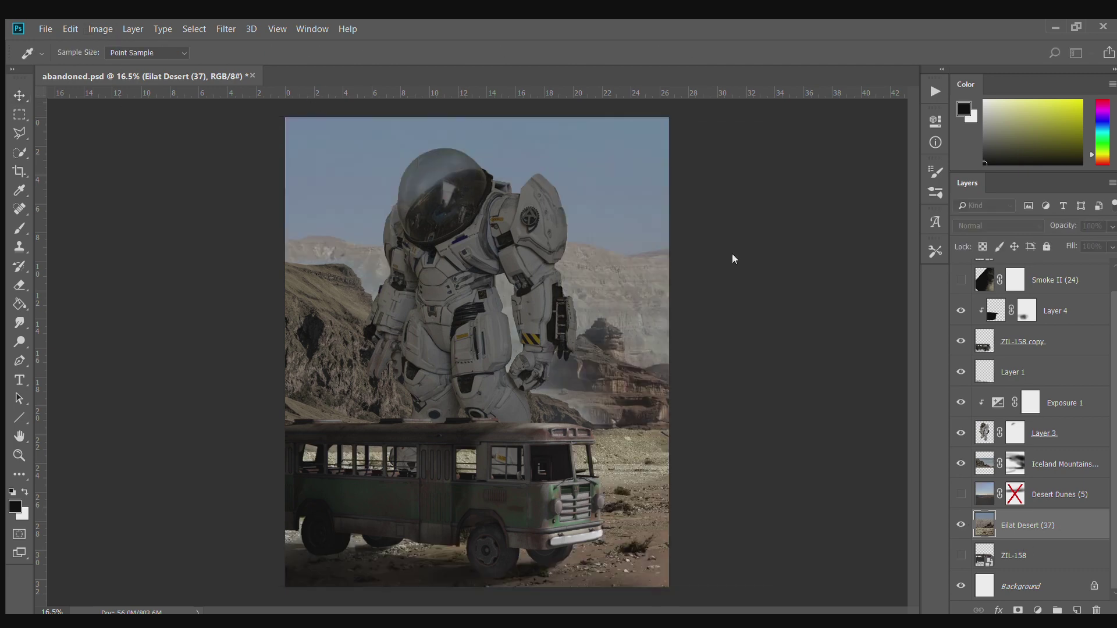
{"action": "left_click", "coordinate": [961, 493]}
{"action": "left_click_drag", "start_coordinate": [1026, 525], "coordinate": [1026, 494]}
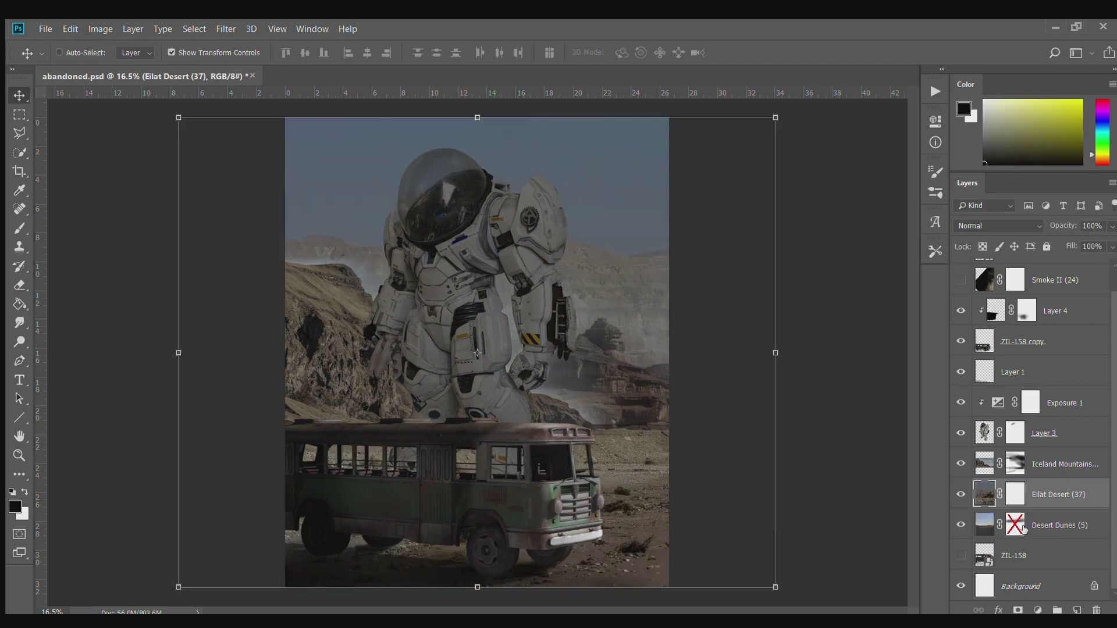
Mask Eilat Desert to reveal the dune sky and further fade the Iceland Mountains mask.
{"action": "left_click", "coordinate": [1017, 610]}
{"action": "key", "text": "b"}
{"action": "mouse_move", "coordinate": [686, 169]}
{"action": "left_mouse_down"}
{"action": "mouse_move", "coordinate": [326, 233]}
{"action": "mouse_move", "coordinate": [319, 175]}
{"action": "left_mouse_up"}
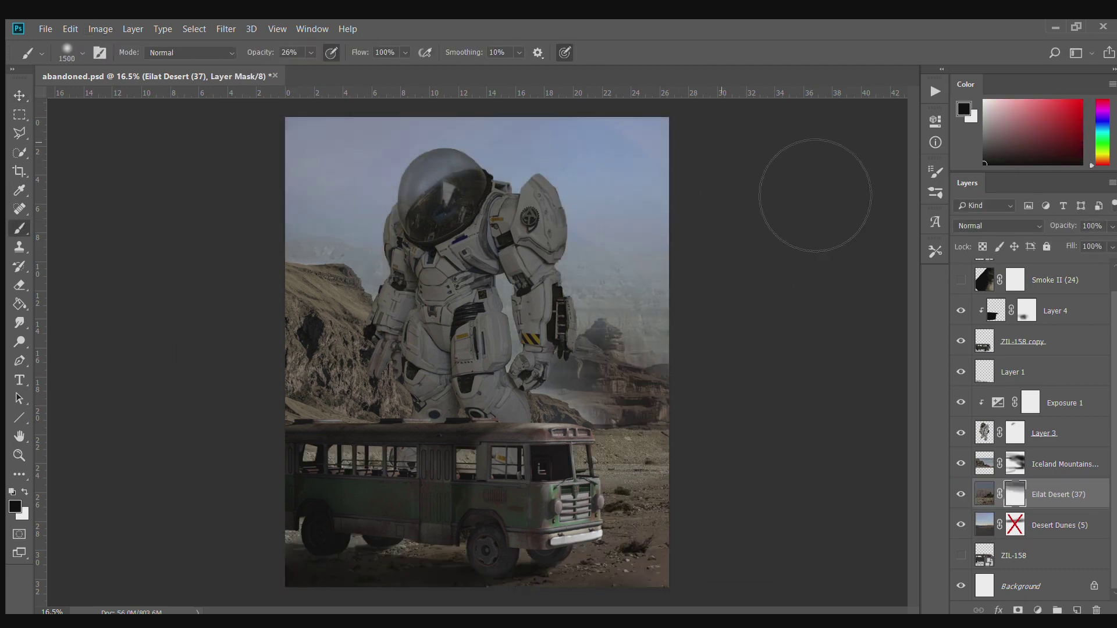
{"action": "left_click", "coordinate": [1015, 464]}
{"action": "scroll", "coordinate": [565, 456], "scroll_direction": "up", "scroll_amount": 6}
{"action": "left_click_drag", "start_coordinate": [565, 456], "coordinate": [506, 406]}
Hide Exposure 1 to compare and nudge the astronaut slightly right and down.
{"action": "scroll", "coordinate": [507, 406], "scroll_direction": "down", "scroll_amount": 5}
{"action": "left_click", "coordinate": [960, 402]}
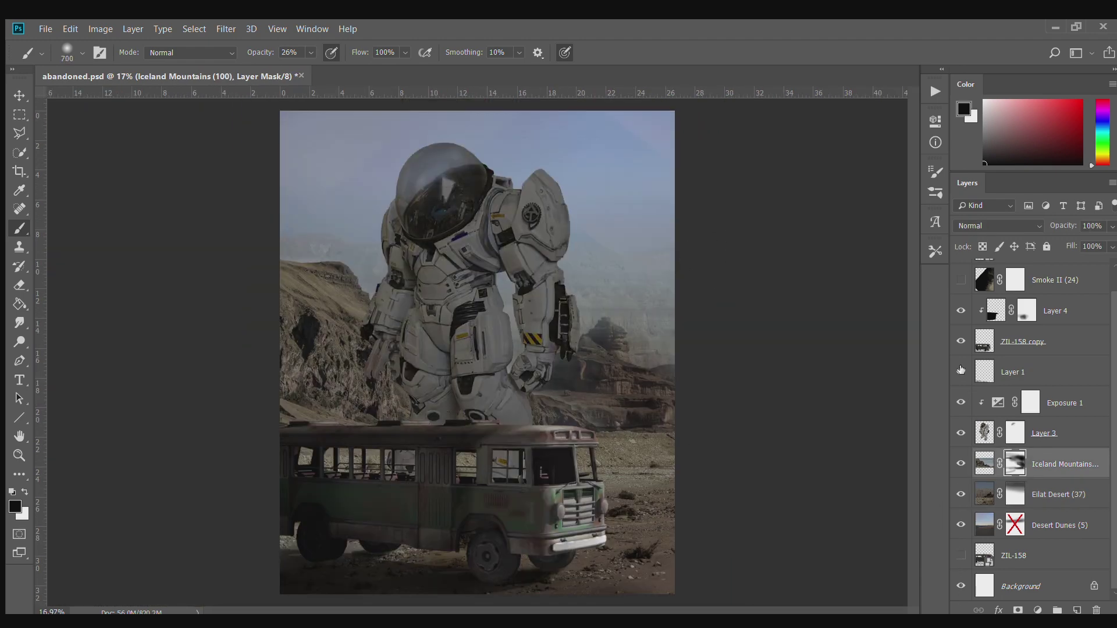
{"action": "key", "text": "Return"}
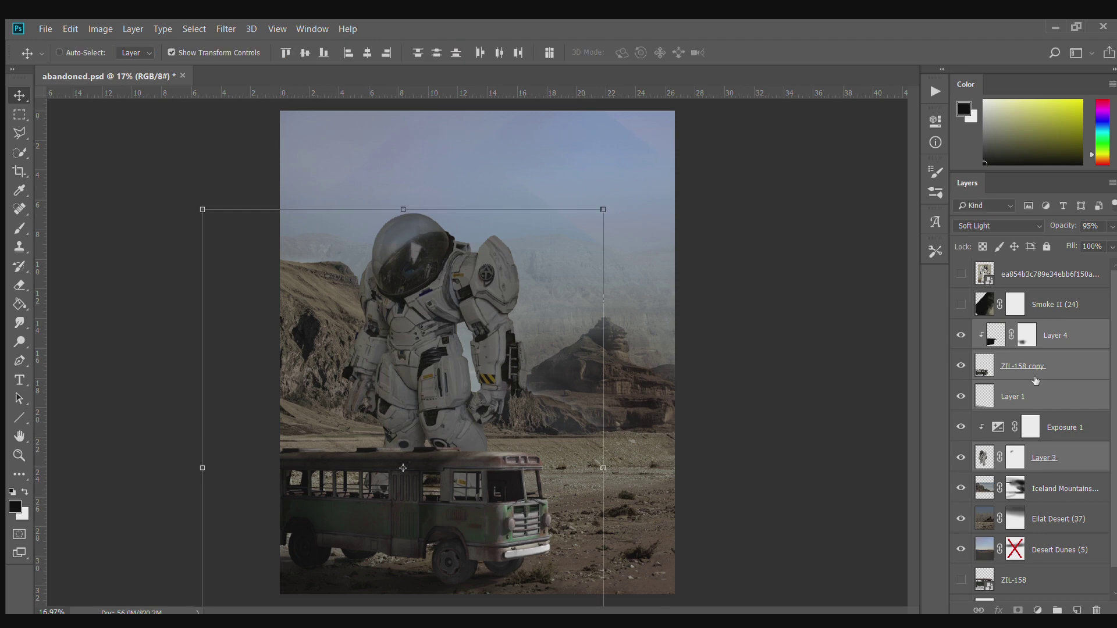
{"action": "left_click_drag", "start_coordinate": [502, 416], "coordinate": [519, 429]}
{"action": "key", "text": "ctrl+z"}
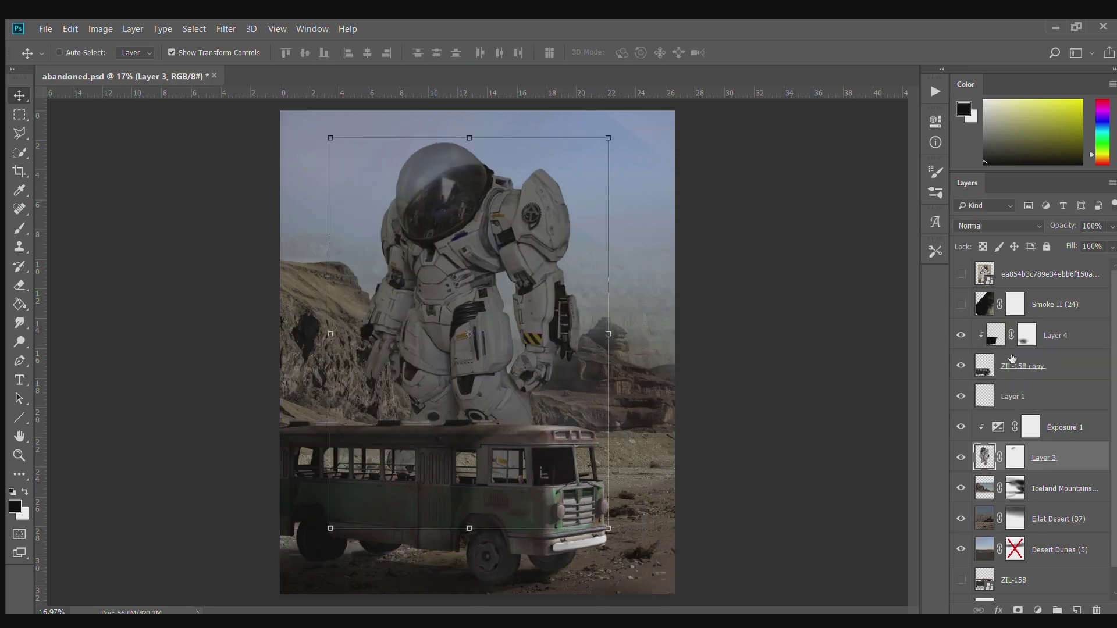
{"action": "left_click", "coordinate": [1068, 335]}
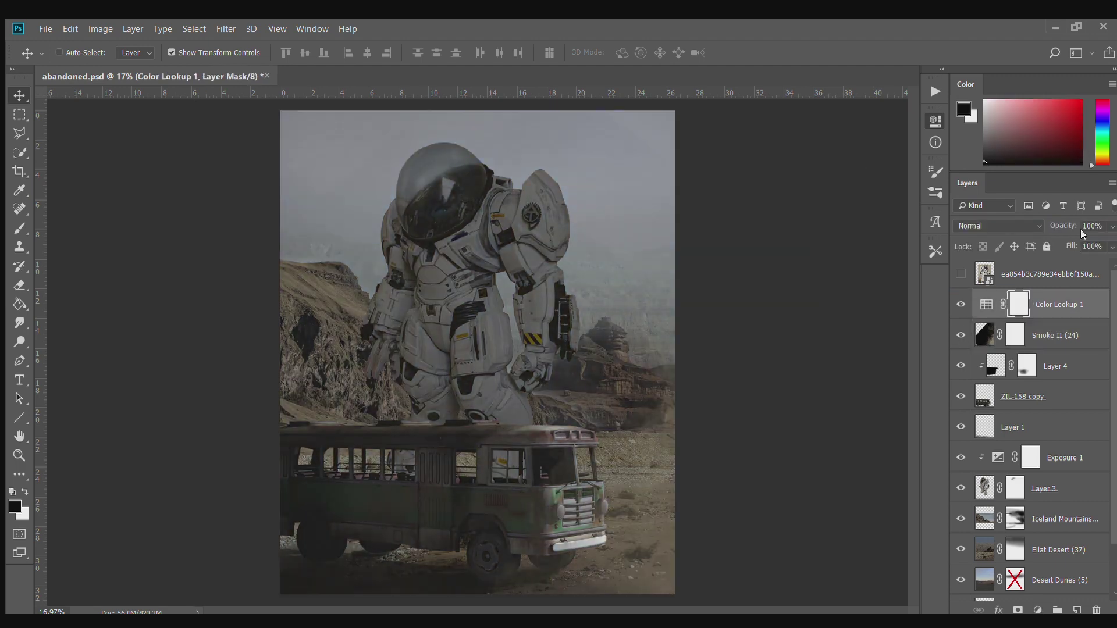
Reorder and duplicate the Color Lookup layers, setting the newest copy to Color Dodge.
{"action": "left_click_drag", "start_coordinate": [1064, 304], "coordinate": [1079, 348]}
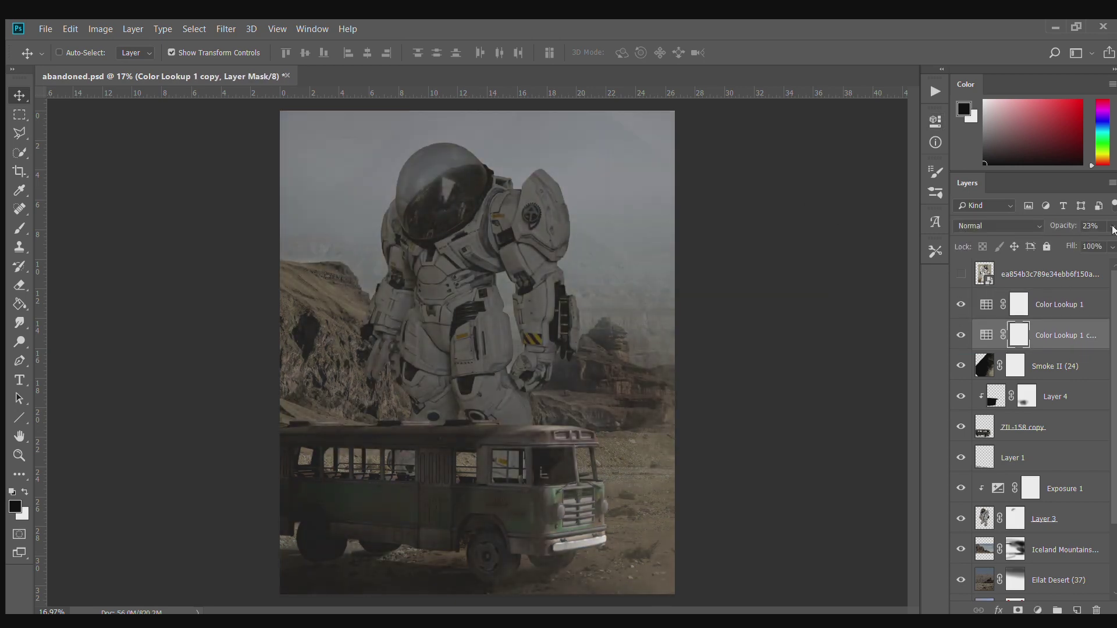
{"action": "left_click", "coordinate": [1058, 307]}
{"action": "key", "text": "ctrl+j"}
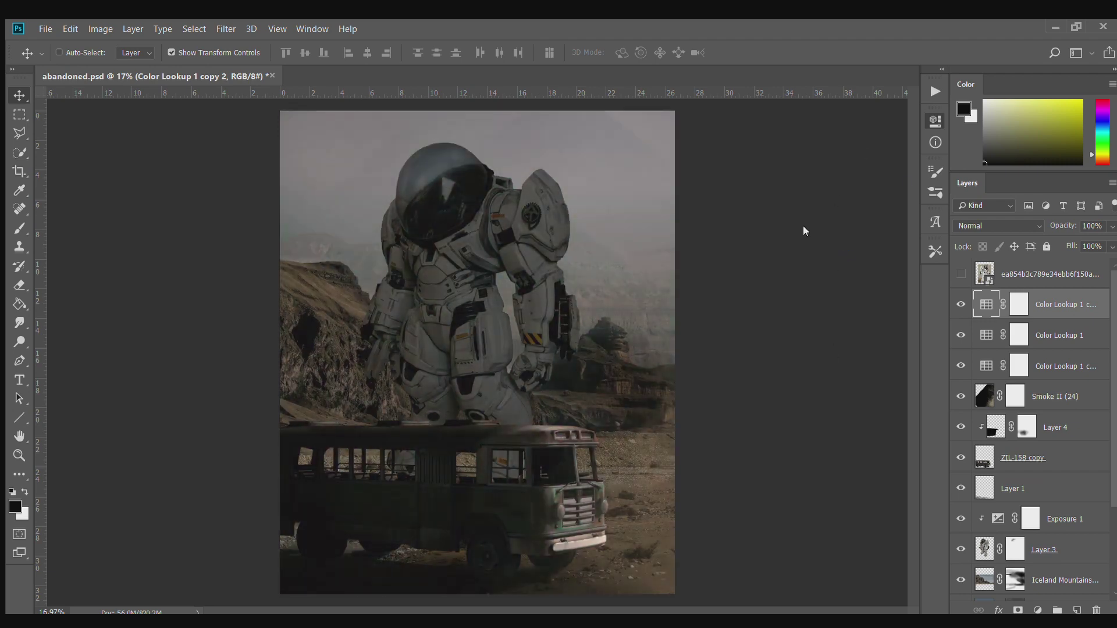
{"action": "left_click", "coordinate": [960, 304]}
{"action": "left_click", "coordinate": [960, 303]}
{"action": "left_click", "coordinate": [961, 304]}
{"action": "left_click", "coordinate": [961, 304]}
{"action": "key", "text": "shift+minus"}
{"action": "key", "text": "shift+minus"}
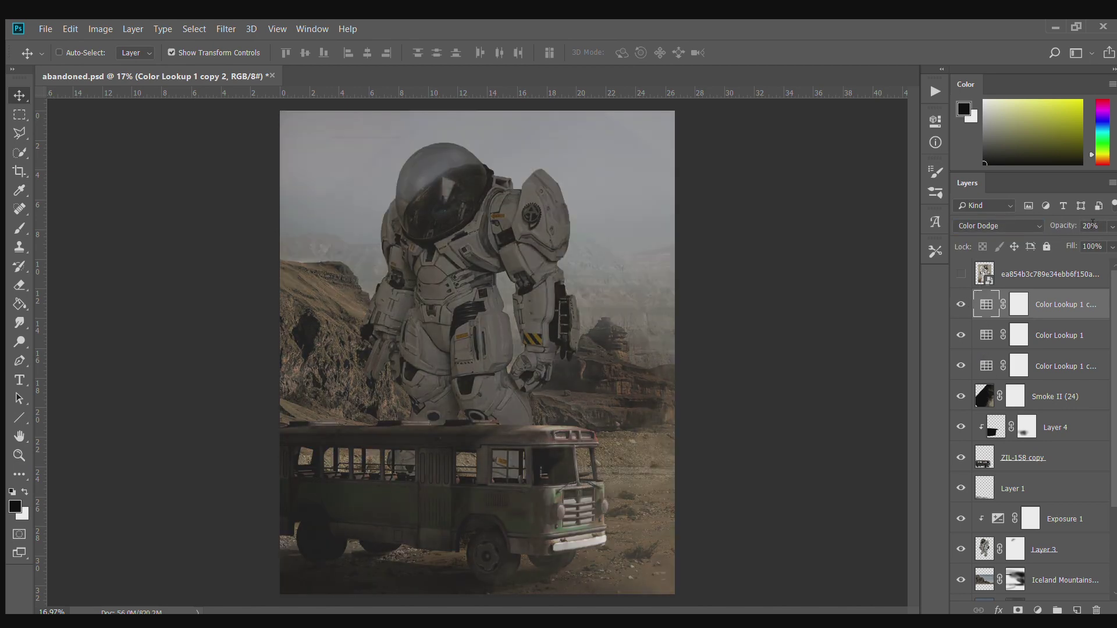
Group the three Color Lookup layers into a single Group 1.
{"action": "key", "text": "ctrl+g"}
{"action": "key", "text": "ctrl+j"}
{"action": "key", "text": "ctrl+z"}
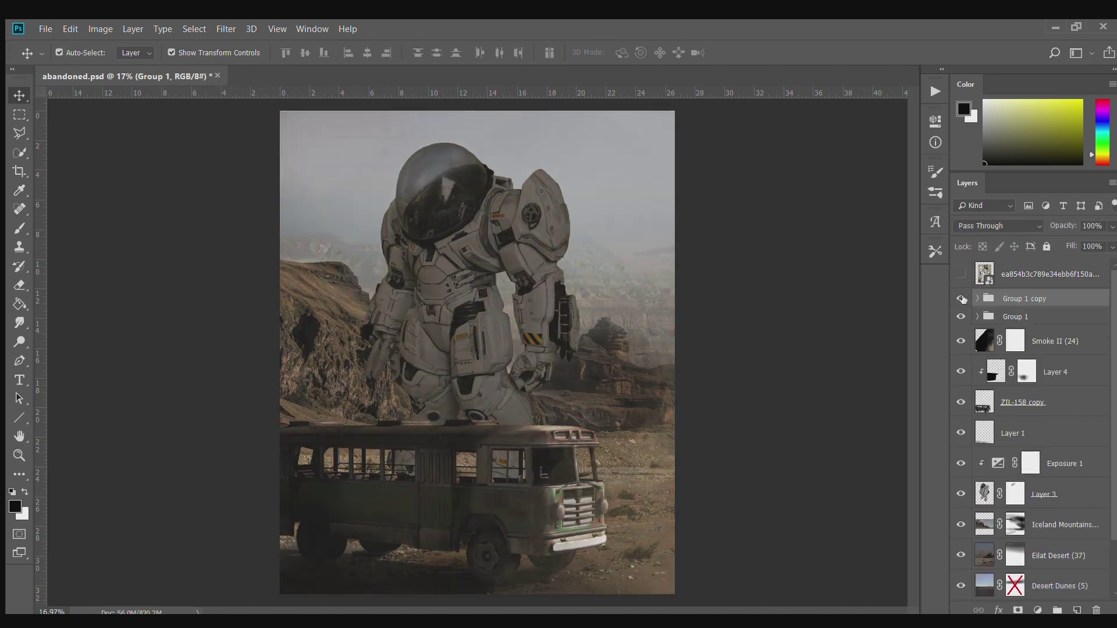
{"action": "key", "text": "ctrl+z"}
{"action": "key", "text": "ctrl+z"}
{"action": "key", "text": "ctrl+shift+z"}
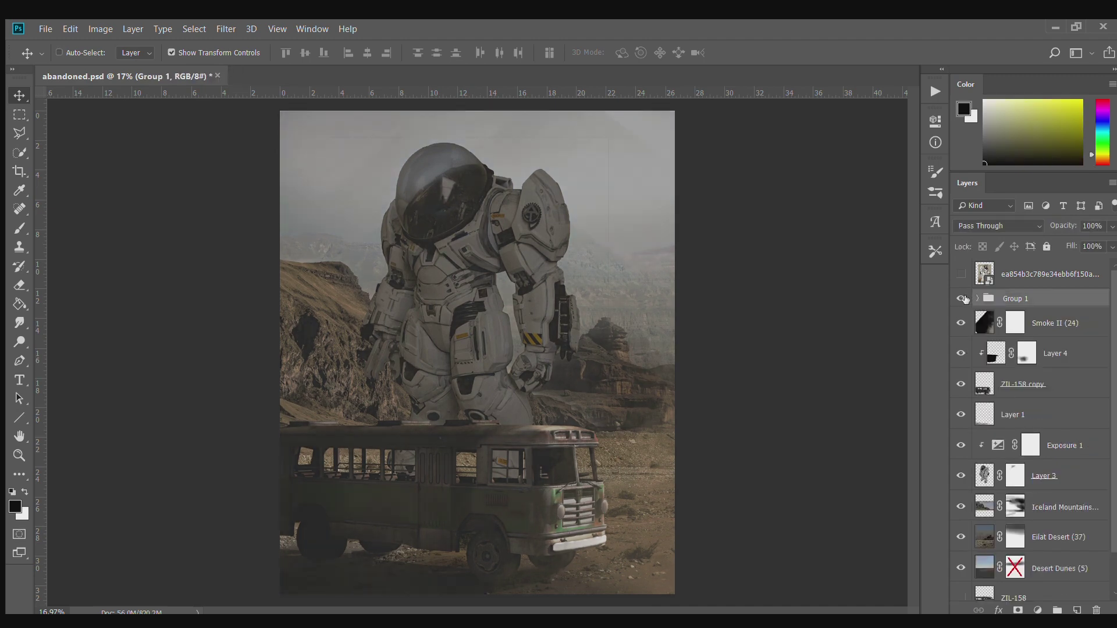
{"action": "left_click", "coordinate": [961, 298]}
{"action": "left_click", "coordinate": [1030, 445]}
Paint the Exposure 1 mask over the astronaut's helmet, arms and suit.
{"action": "key", "text": "b"}
{"action": "scroll", "coordinate": [352, 271], "scroll_direction": "up", "scroll_amount": 5}
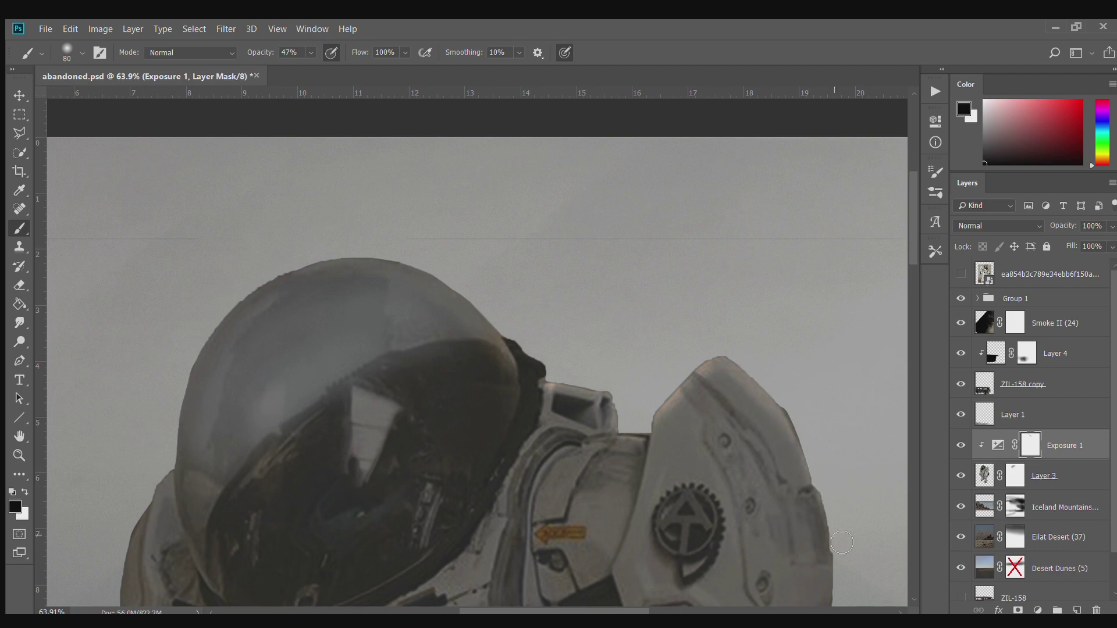
{"action": "scroll", "coordinate": [838, 530], "scroll_direction": "down", "scroll_amount": 2}
{"action": "key", "text": "bracketright"}
{"action": "key", "text": "bracketright"}
{"action": "key", "text": "bracketright"}
{"action": "left_click_drag", "start_coordinate": [644, 436], "coordinate": [616, 401]}
{"action": "scroll", "coordinate": [617, 402], "scroll_direction": "down", "scroll_amount": 3}
{"action": "scroll", "coordinate": [474, 380], "scroll_direction": "up", "scroll_amount": 3}
{"action": "left_click_drag", "start_coordinate": [474, 380], "coordinate": [489, 524]}
{"action": "scroll", "coordinate": [488, 523], "scroll_direction": "down", "scroll_amount": 1}
{"action": "left_click_drag", "start_coordinate": [465, 407], "coordinate": [465, 558]}
{"action": "scroll", "coordinate": [466, 559], "scroll_direction": "up", "scroll_amount": 1}
{"action": "left_click_drag", "start_coordinate": [628, 425], "coordinate": [665, 585]}
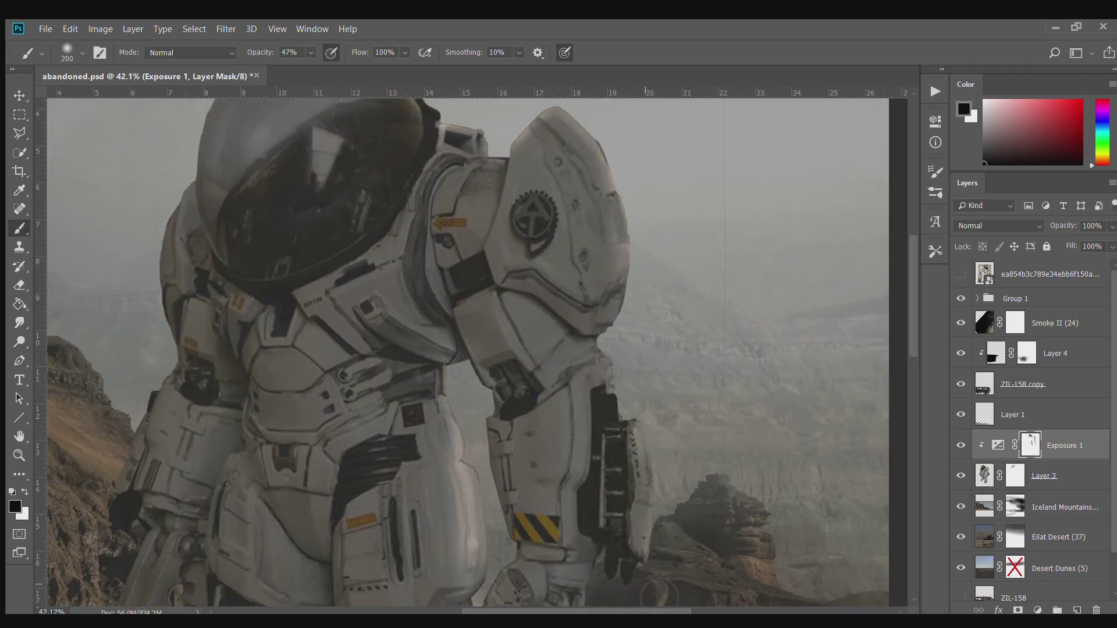
{"action": "scroll", "coordinate": [665, 585], "scroll_direction": "down", "scroll_amount": 5}
{"action": "scroll", "coordinate": [465, 349], "scroll_direction": "down", "scroll_amount": 3}
{"action": "key", "text": "bracketright"}
{"action": "key", "text": "bracketright"}
{"action": "key", "text": "bracketright"}
{"action": "left_click_drag", "start_coordinate": [495, 402], "coordinate": [554, 272]}
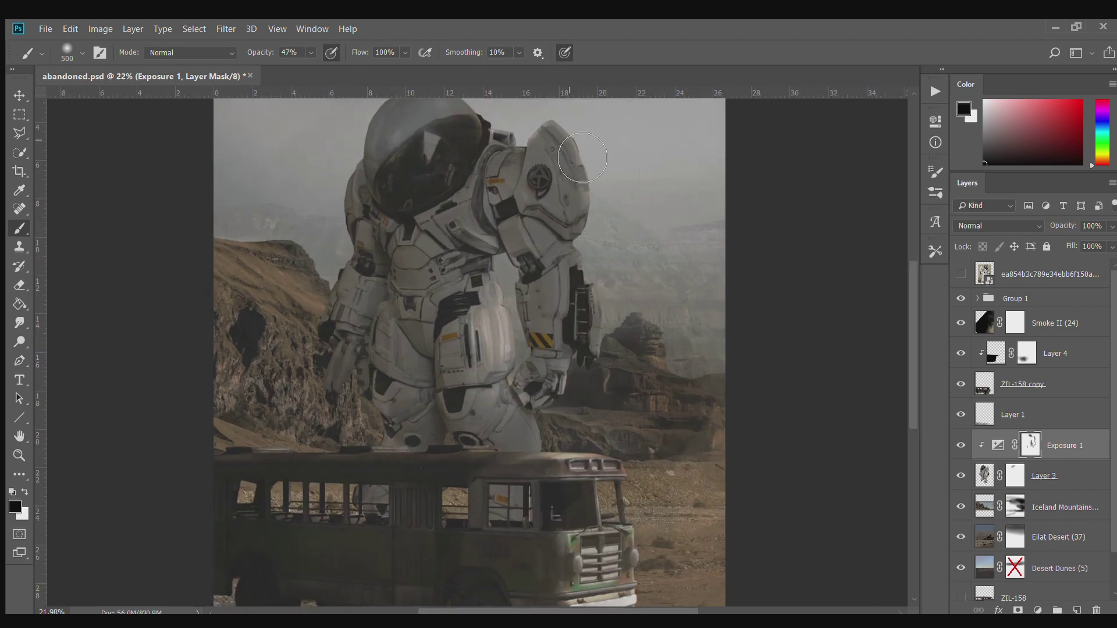
{"action": "scroll", "coordinate": [500, 202], "scroll_direction": "down", "scroll_amount": 2}
{"action": "scroll", "coordinate": [401, 228], "scroll_direction": "up", "scroll_amount": 3}
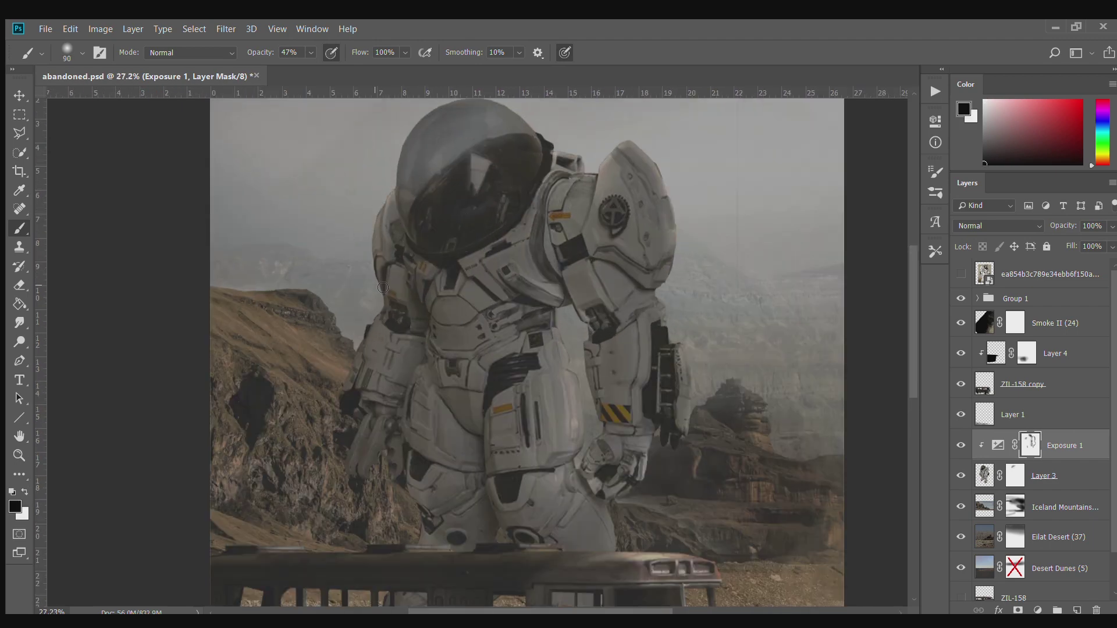
{"action": "scroll", "coordinate": [376, 247], "scroll_direction": "down", "scroll_amount": 2}
{"action": "scroll", "coordinate": [465, 291], "scroll_direction": "down", "scroll_amount": 2}
{"action": "scroll", "coordinate": [533, 340], "scroll_direction": "up", "scroll_amount": 2}
Duplicate Layer 3 and burn shadows into the copy using varying brush sizes.
{"action": "key", "text": "alt+bracketleft"}
{"action": "key", "text": "ctrl+j"}
{"action": "scroll", "coordinate": [533, 339], "scroll_direction": "up", "scroll_amount": 2}
{"action": "scroll", "coordinate": [533, 340], "scroll_direction": "down", "scroll_amount": 2}
{"action": "scroll", "coordinate": [523, 326], "scroll_direction": "up", "scroll_amount": 2}
{"action": "scroll", "coordinate": [512, 308], "scroll_direction": "up", "scroll_amount": 1}
{"action": "key", "text": "o"}
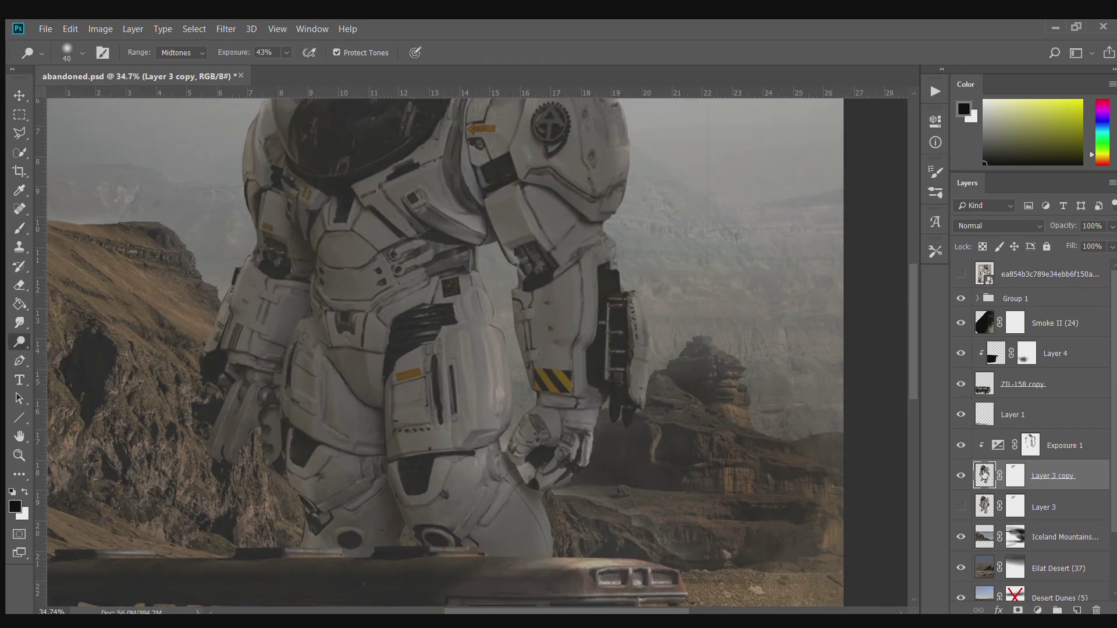
{"action": "scroll", "coordinate": [627, 295], "scroll_direction": "up", "scroll_amount": 2}
{"action": "scroll", "coordinate": [600, 284], "scroll_direction": "up", "scroll_amount": 3}
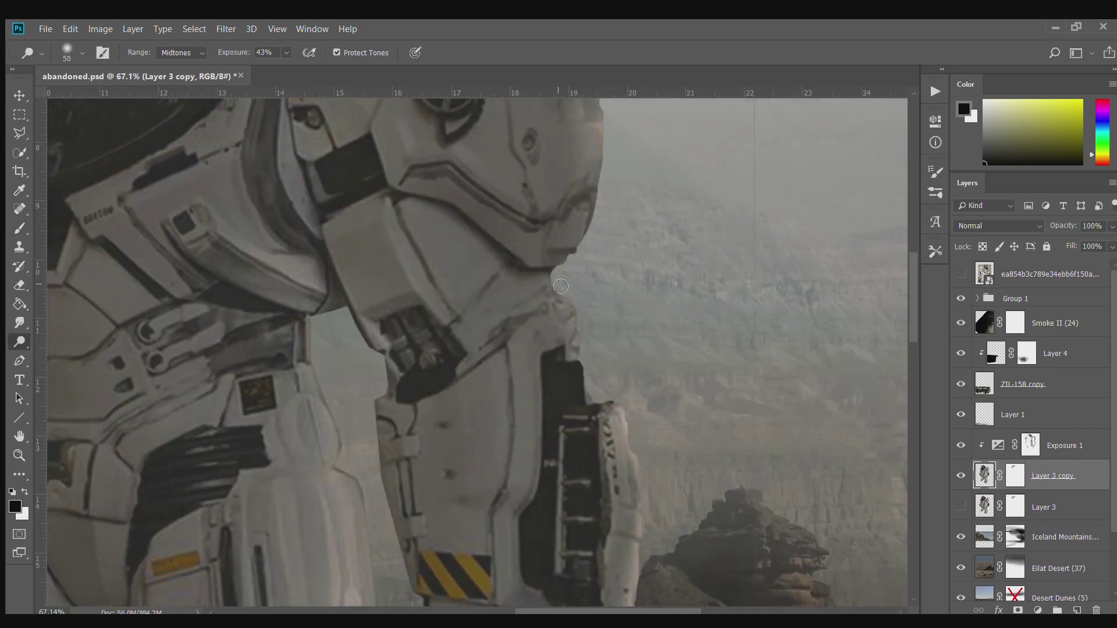
{"action": "scroll", "coordinate": [559, 346], "scroll_direction": "up", "scroll_amount": 1}
{"action": "key", "text": "bracketright"}
{"action": "key", "text": "bracketright"}
{"action": "key", "text": "bracketright"}
{"action": "scroll", "coordinate": [386, 460], "scroll_direction": "down", "scroll_amount": 3}
{"action": "key", "text": "bracketleft"}
{"action": "key", "text": "bracketleft"}
{"action": "key", "text": "bracketleft"}
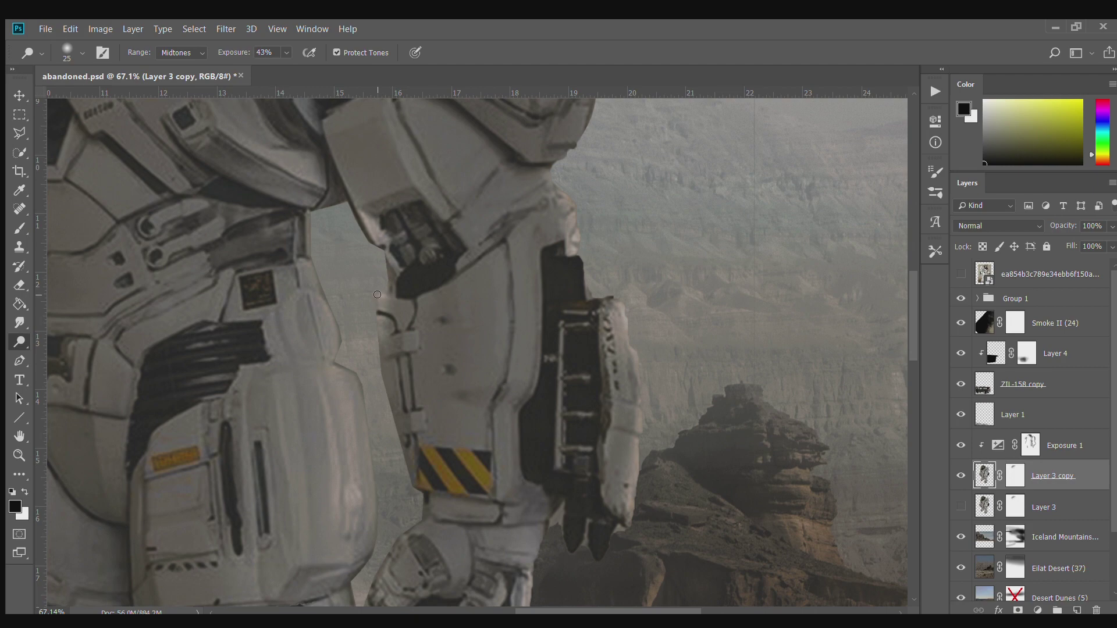
{"action": "scroll", "coordinate": [411, 459], "scroll_direction": "down", "scroll_amount": 1}
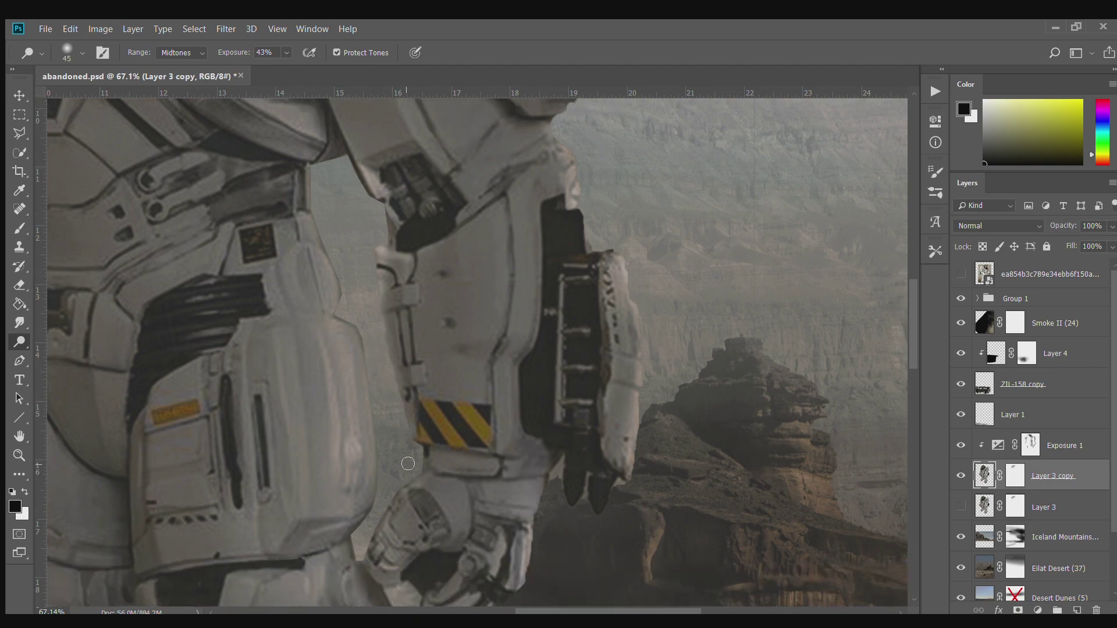
{"action": "scroll", "coordinate": [411, 459], "scroll_direction": "down", "scroll_amount": 1}
{"action": "scroll", "coordinate": [372, 501], "scroll_direction": "down", "scroll_amount": 5}
{"action": "scroll", "coordinate": [559, 279], "scroll_direction": "up", "scroll_amount": 4}
{"action": "key", "text": "bracketleft"}
{"action": "key", "text": "bracketleft"}
{"action": "key", "text": "bracketleft"}
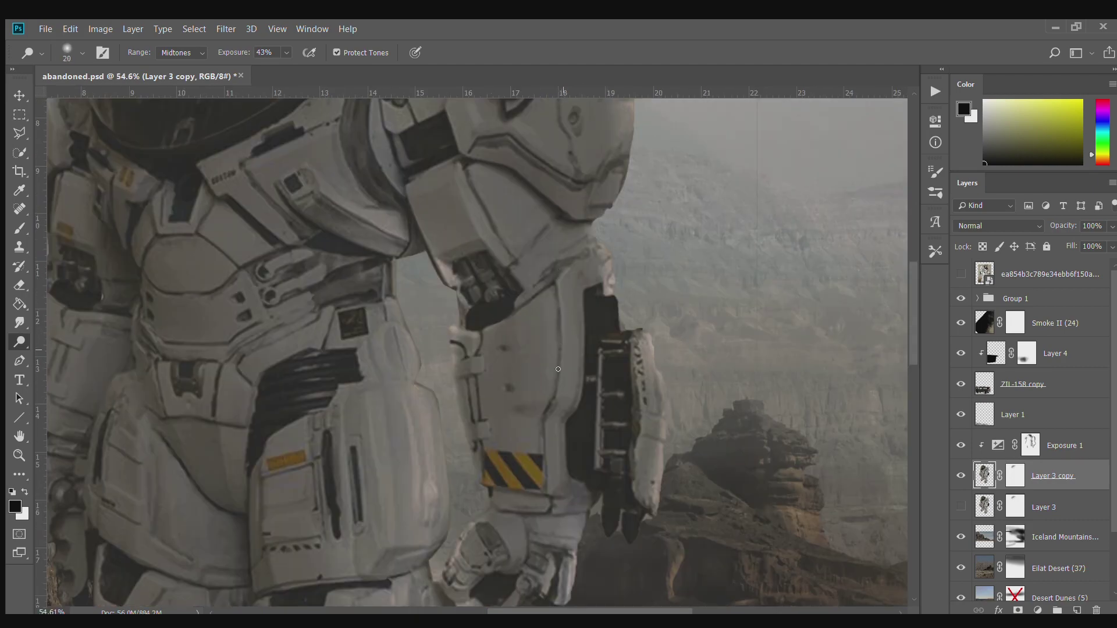
{"action": "scroll", "coordinate": [584, 270], "scroll_direction": "up", "scroll_amount": 1}
{"action": "scroll", "coordinate": [588, 244], "scroll_direction": "up", "scroll_amount": 1}
{"action": "scroll", "coordinate": [591, 221], "scroll_direction": "up", "scroll_amount": 1}
{"action": "key", "text": "bracketright"}
{"action": "key", "text": "bracketright"}
{"action": "key", "text": "bracketright"}
Dodge highlights on the astronaut's suit on Layer 3 copy with a smaller brush.
{"action": "key", "text": "ctrl+backslash"}
{"action": "key", "text": "b"}
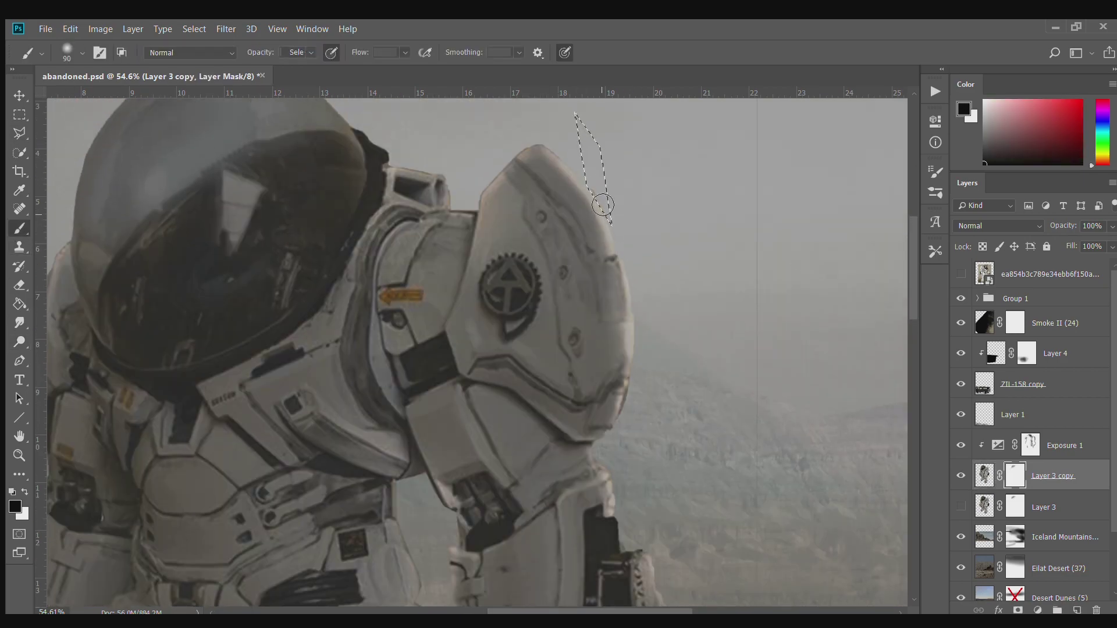
{"action": "scroll", "coordinate": [506, 252], "scroll_direction": "down", "scroll_amount": 4}
{"action": "scroll", "coordinate": [505, 252], "scroll_direction": "up", "scroll_amount": 3}
{"action": "key", "text": "o"}
{"action": "scroll", "coordinate": [617, 182], "scroll_direction": "up", "scroll_amount": 2}
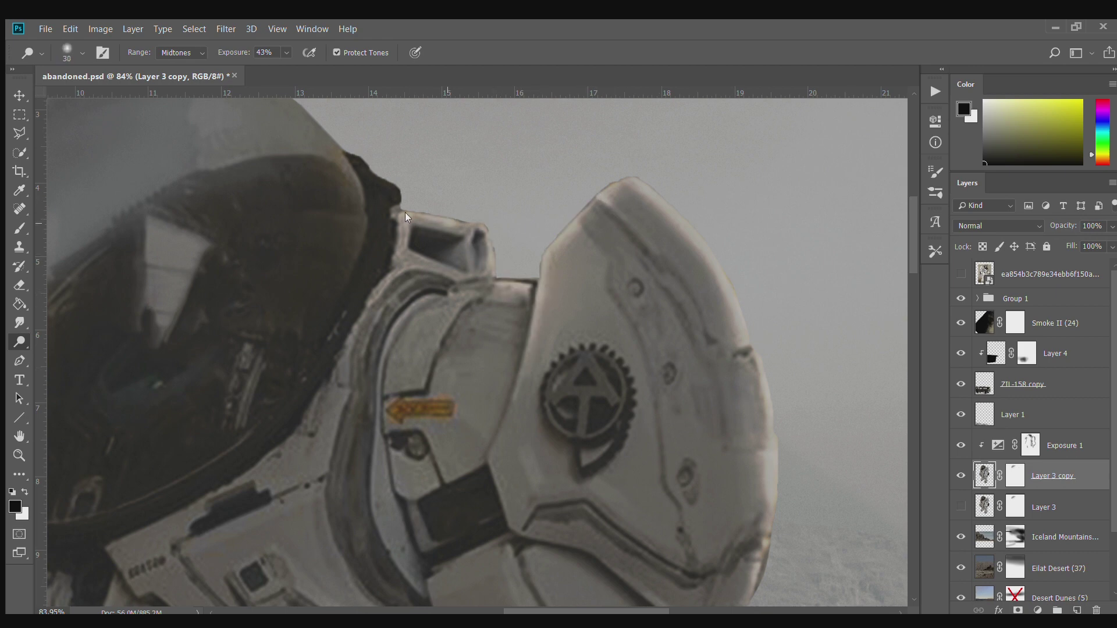
{"action": "scroll", "coordinate": [405, 211], "scroll_direction": "down", "scroll_amount": 1}
{"action": "scroll", "coordinate": [337, 193], "scroll_direction": "down", "scroll_amount": 3}
{"action": "scroll", "coordinate": [412, 255], "scroll_direction": "up", "scroll_amount": 2}
{"action": "key", "text": "bracketleft"}
{"action": "key", "text": "bracketleft"}
{"action": "key", "text": "bracketleft"}
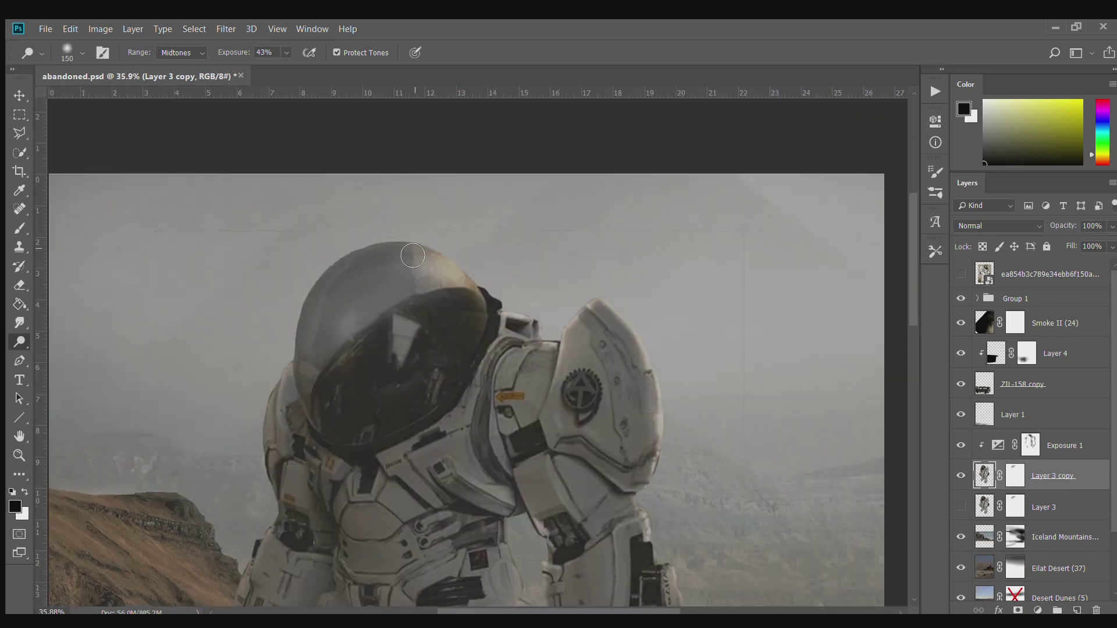
{"action": "scroll", "coordinate": [475, 353], "scroll_direction": "down", "scroll_amount": 3}
{"action": "scroll", "coordinate": [496, 297], "scroll_direction": "up", "scroll_amount": 1}
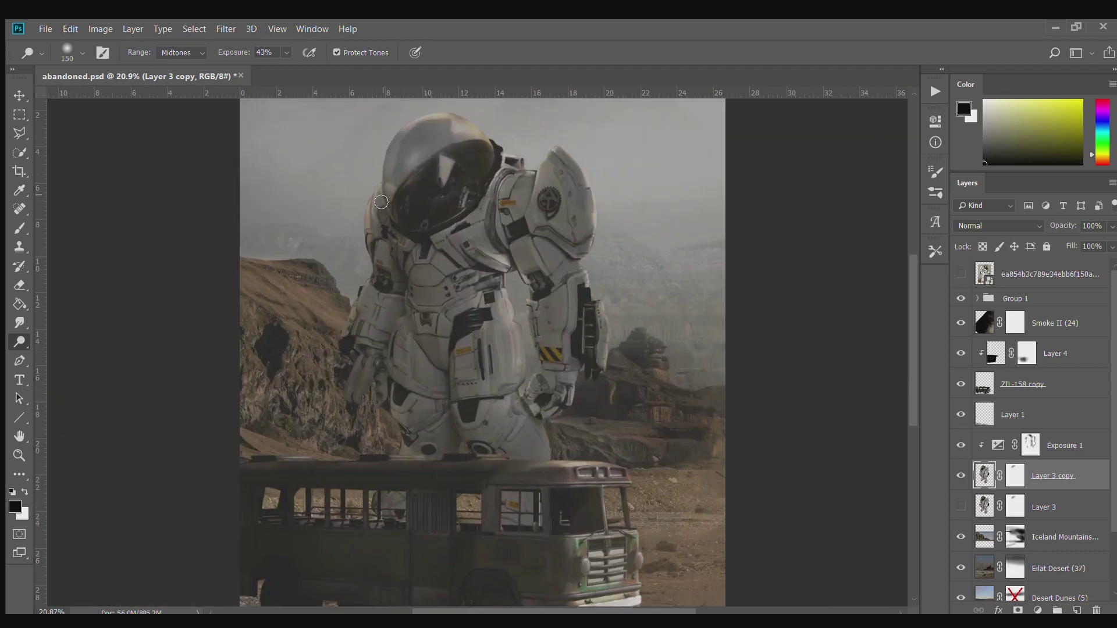
{"action": "scroll", "coordinate": [386, 193], "scroll_direction": "up", "scroll_amount": 2}
Burn broader shadows across the suit with a progressively larger brush.
{"action": "key", "text": "shift+o"}
{"action": "scroll", "coordinate": [123, 347], "scroll_direction": "up", "scroll_amount": 1}
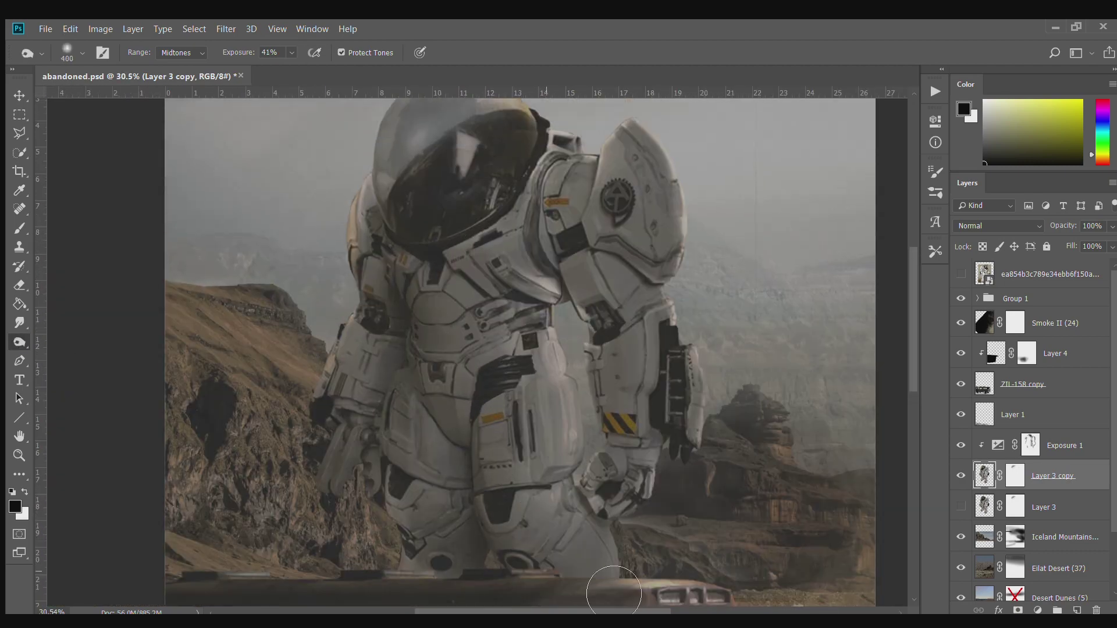
{"action": "key", "text": "bracketright"}
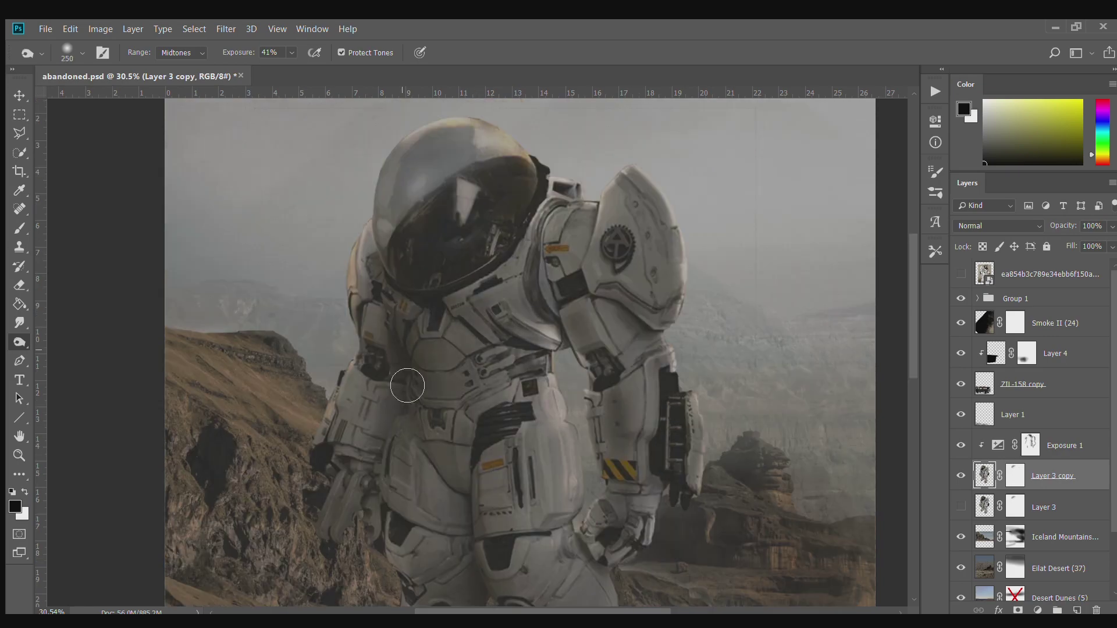
{"action": "scroll", "coordinate": [463, 369], "scroll_direction": "down", "scroll_amount": 3}
{"action": "scroll", "coordinate": [521, 282], "scroll_direction": "down", "scroll_amount": 2}
{"action": "scroll", "coordinate": [521, 282], "scroll_direction": "up", "scroll_amount": 1}
{"action": "key", "text": "bracketright"}
{"action": "key", "text": "bracketright"}
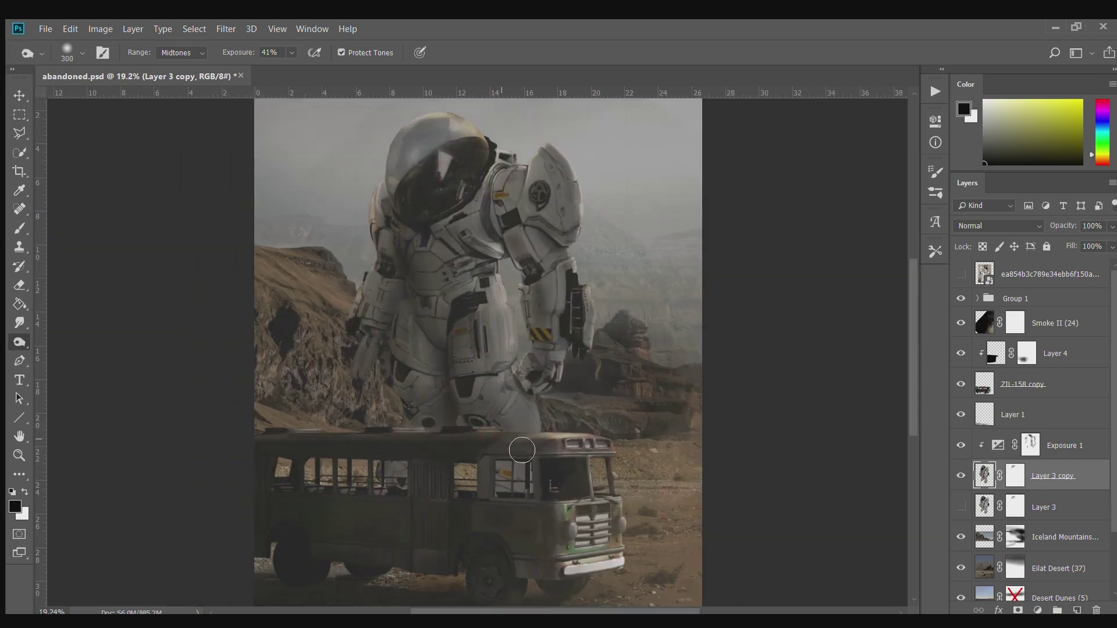
{"action": "scroll", "coordinate": [509, 286], "scroll_direction": "down", "scroll_amount": 3}
{"action": "scroll", "coordinate": [509, 286], "scroll_direction": "up", "scroll_amount": 1}
{"action": "scroll", "coordinate": [509, 286], "scroll_direction": "up", "scroll_amount": 2}
{"action": "scroll", "coordinate": [658, 168], "scroll_direction": "down", "scroll_amount": 1}
{"action": "key", "text": "bracketright"}
Compare against the original Layer 3, leave it hidden, and duplicate Smoke II (24).
{"action": "left_click", "coordinate": [961, 506]}
{"action": "left_click", "coordinate": [961, 506]}
{"action": "left_click", "coordinate": [961, 506]}
{"action": "scroll", "coordinate": [594, 438], "scroll_direction": "down", "scroll_amount": 1}
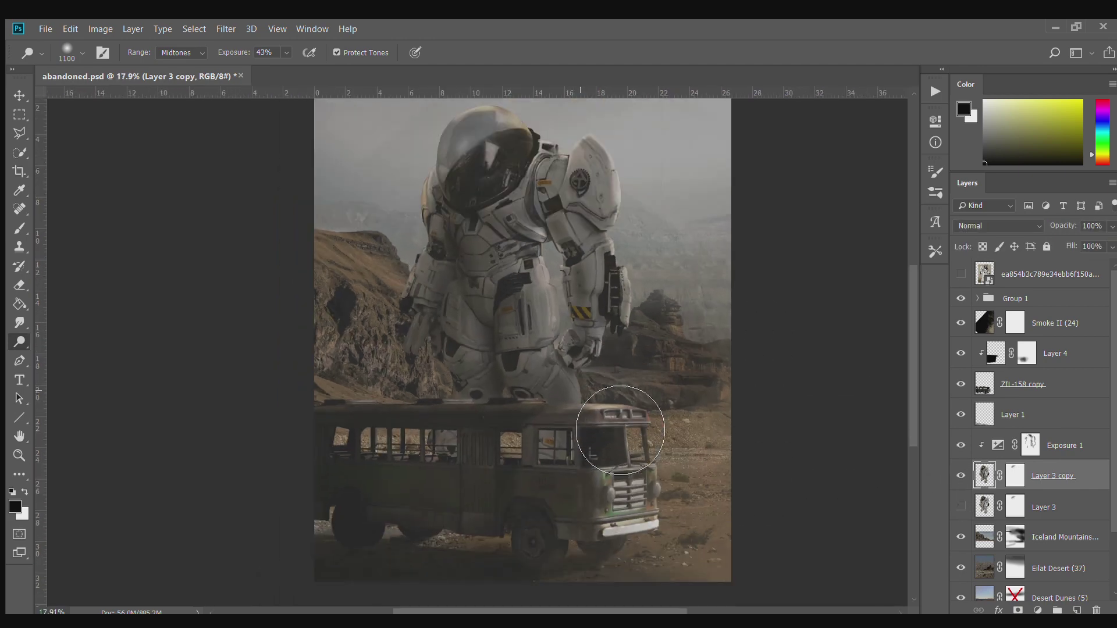
{"action": "left_click", "coordinate": [1054, 323]}
{"action": "scroll", "coordinate": [1074, 525], "scroll_direction": "down", "scroll_amount": 3}
{"action": "key", "text": "ctrl+j"}
Rotate the smoke copy about 45°, move it up-left and lower its opacity.
{"action": "key", "text": "v"}
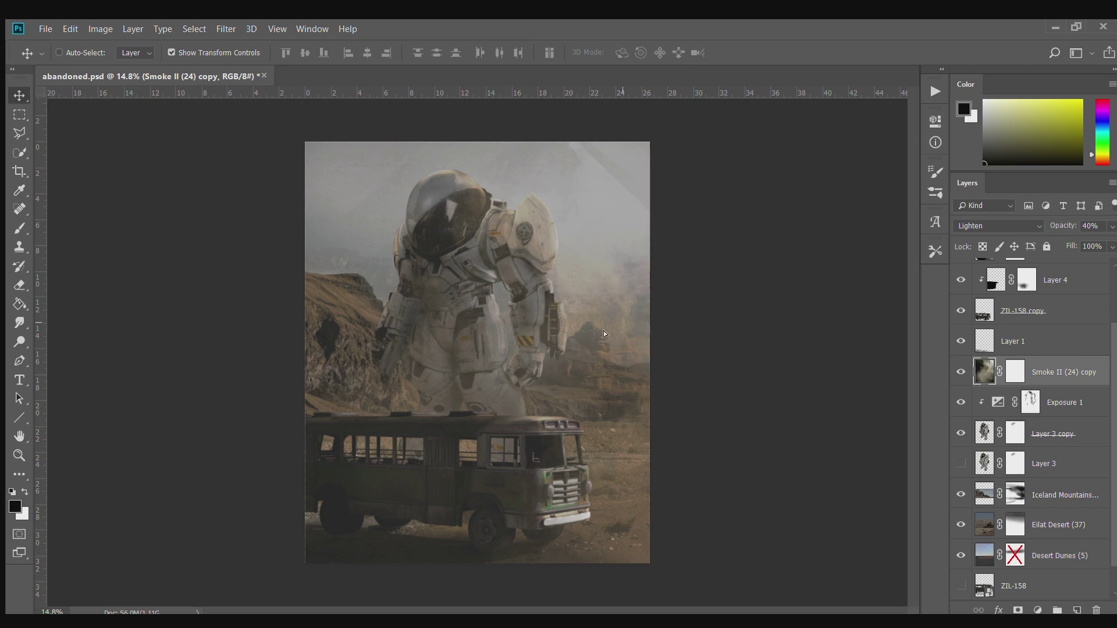
{"action": "key", "text": "ctrl+t"}
{"action": "key", "text": "ctrl+0"}
{"action": "mouse_move", "coordinate": [618, 250]}
{"action": "left_mouse_down"}
{"action": "mouse_move", "coordinate": [664, 327]}
{"action": "mouse_move", "coordinate": [664, 455]}
{"action": "left_mouse_up"}
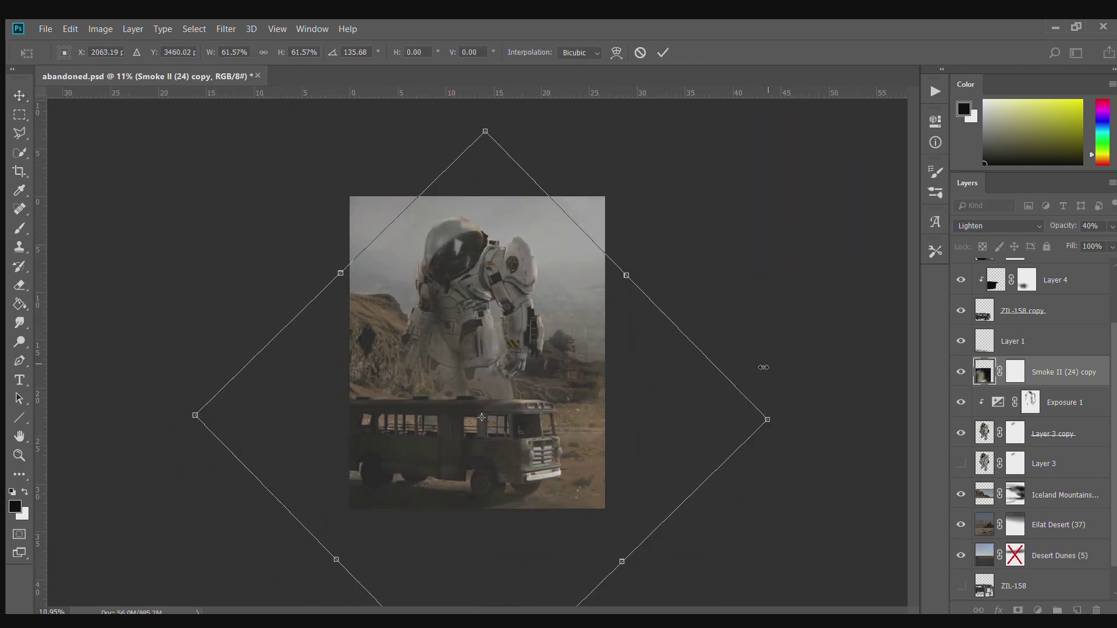
{"action": "key", "text": "Return"}
{"action": "left_click_drag", "start_coordinate": [362, 473], "coordinate": [191, 405]}
{"action": "key", "text": "ctrl+plus"}
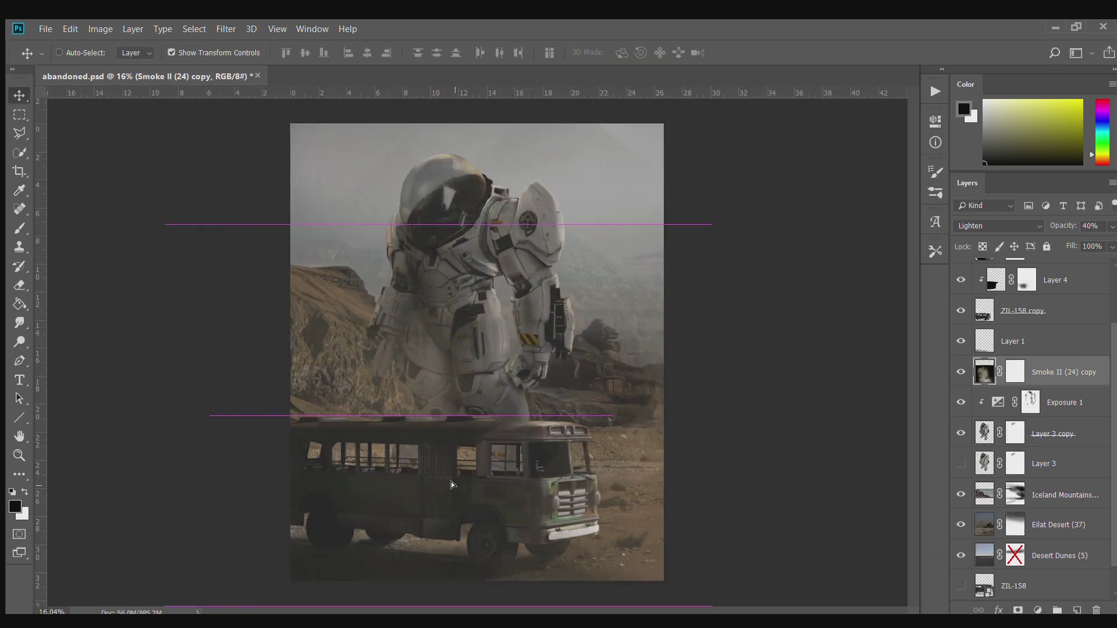
{"action": "key", "text": "3"}
{"action": "key", "text": "6"}
Mask the smoke copy's haze off the astronaut, then delete the smoke copy layer.
{"action": "left_click", "coordinate": [1015, 372]}
{"action": "left_click_drag", "start_coordinate": [602, 386], "coordinate": [516, 338]}
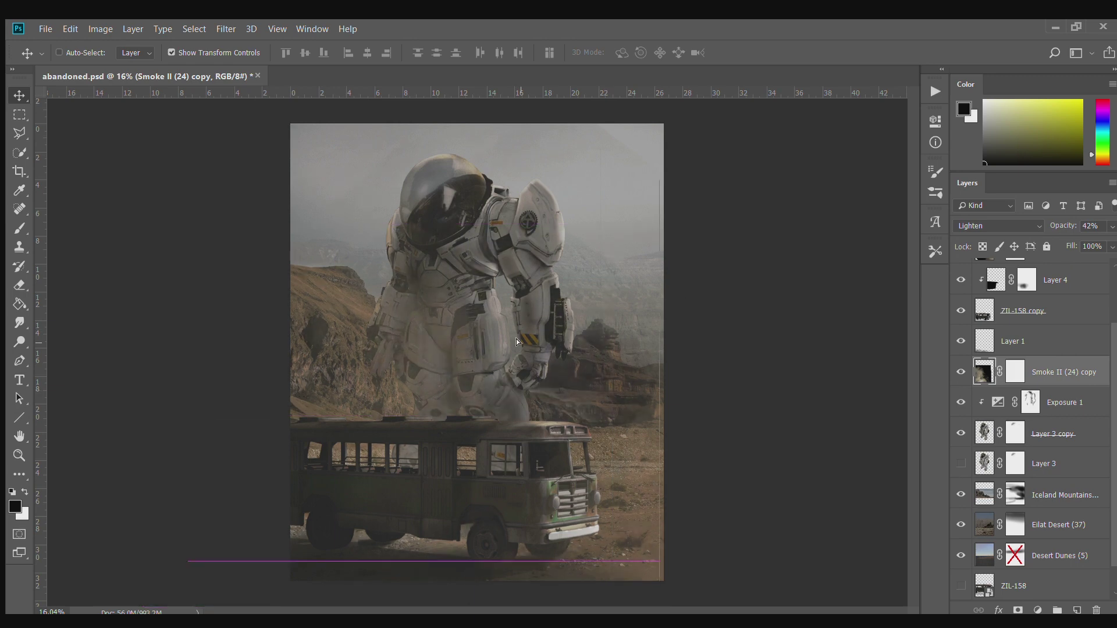
{"action": "key", "text": "4"}
{"action": "key", "text": "2"}
{"action": "key", "text": "b"}
{"action": "left_click_drag", "start_coordinate": [378, 384], "coordinate": [465, 308]}
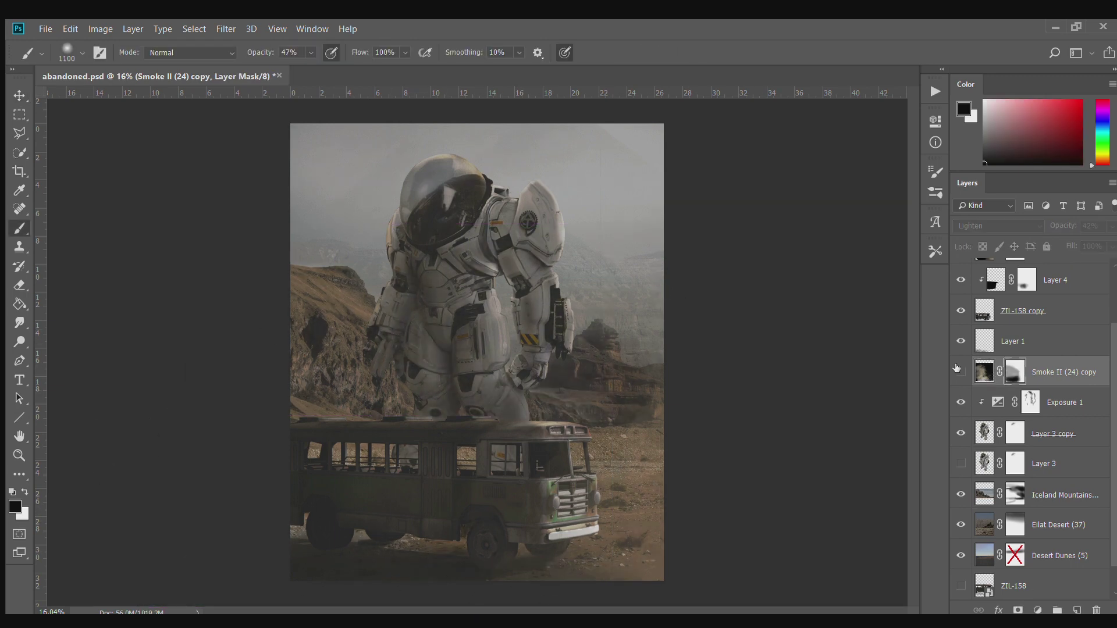
{"action": "key", "text": "v"}
{"action": "left_click", "coordinate": [961, 372]}
{"action": "key", "text": "Delete"}
{"action": "key", "text": "b"}
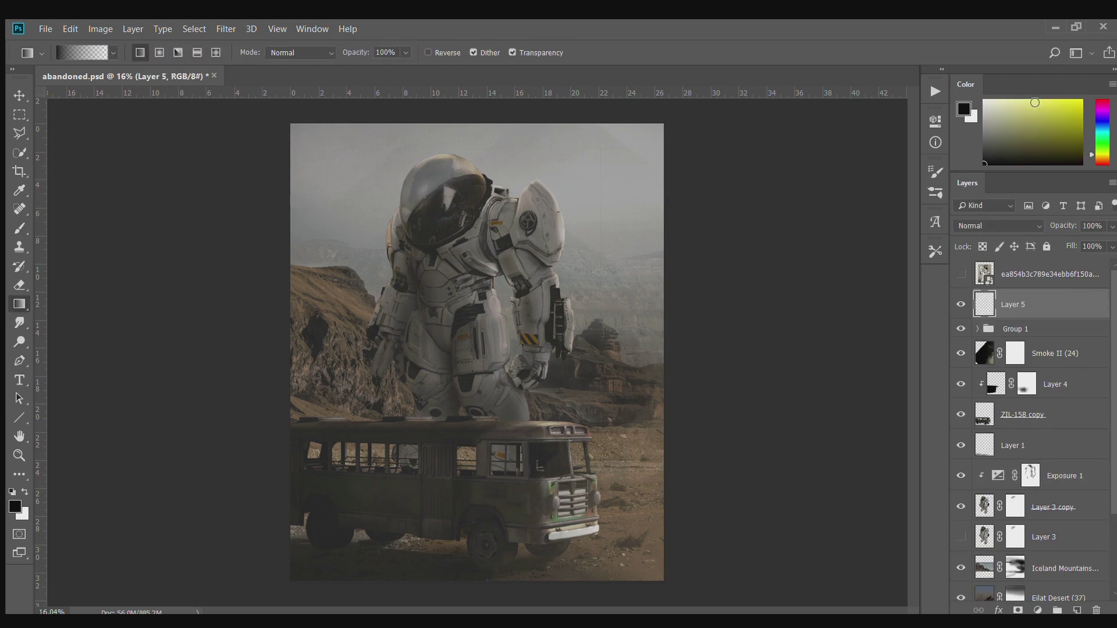
Draw a warm brown gradient glow on Layer 5, move it below Group 1, and save.
{"action": "left_click", "coordinate": [656, 444], "text": "alt"}
{"action": "scroll", "coordinate": [1024, 227], "scroll_direction": "down", "scroll_amount": 4}
{"action": "left_click_drag", "start_coordinate": [577, 174], "coordinate": [577, 444]}
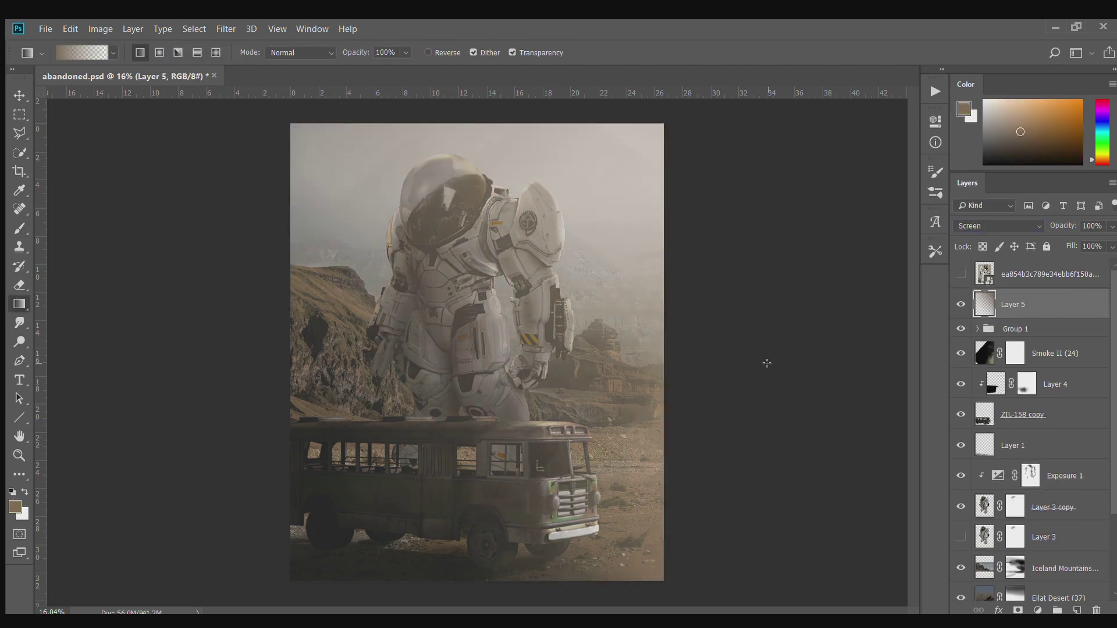
{"action": "key", "text": "ctrl+t"}
{"action": "left_click", "coordinate": [961, 304]}
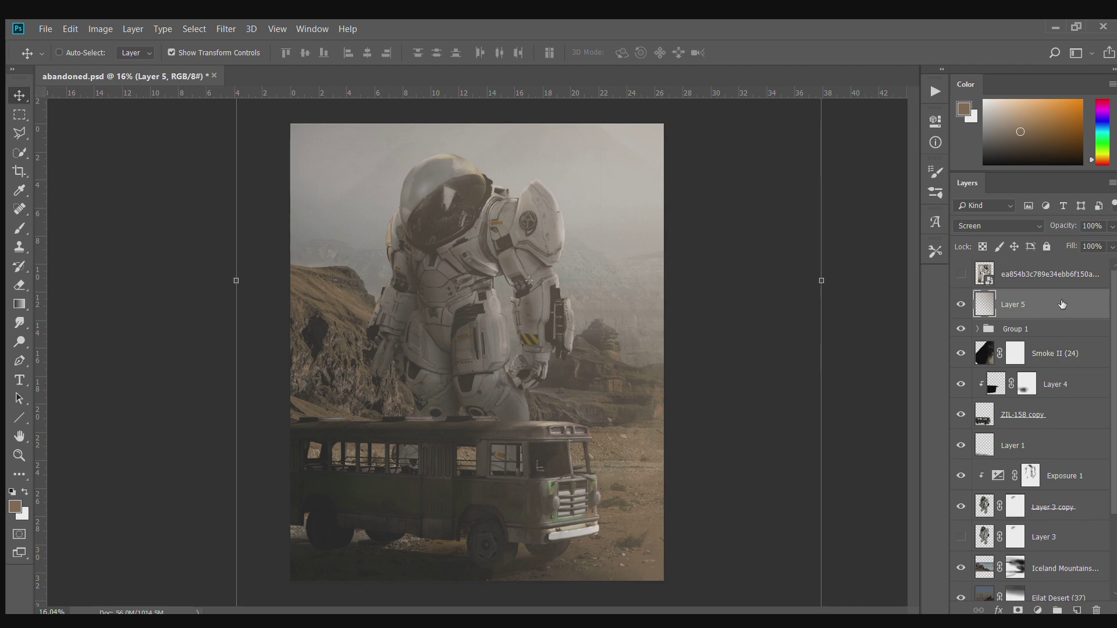
{"action": "left_click_drag", "start_coordinate": [1012, 304], "coordinate": [1012, 338]}
{"action": "key", "text": "ctrl+s"}
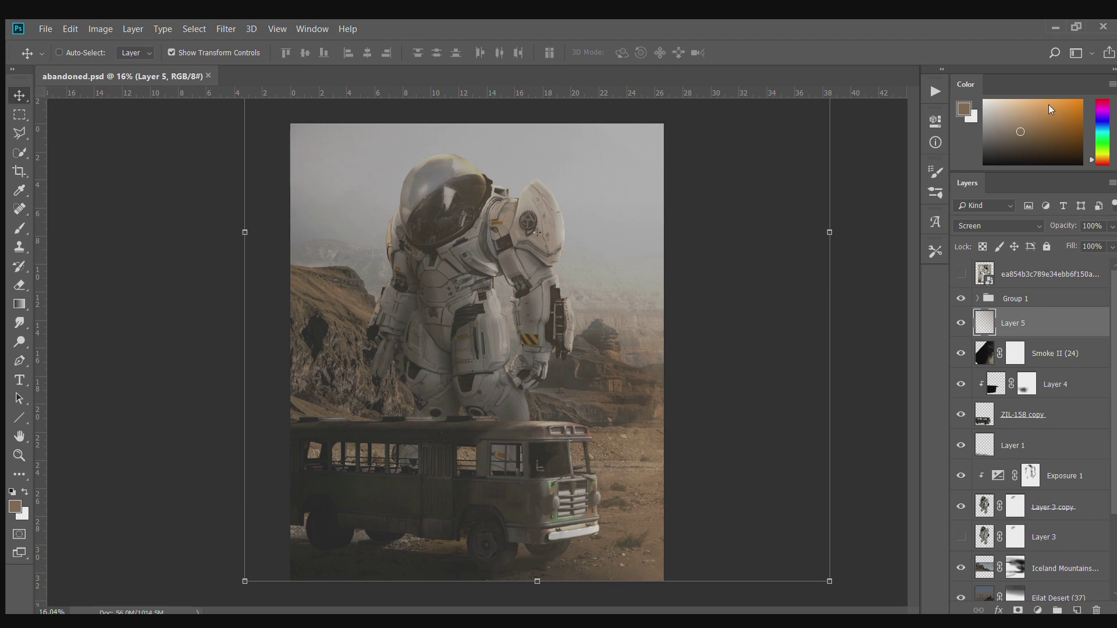
Duplicate the Layer 5 glow and rotate the copy slightly.
{"action": "scroll", "coordinate": [997, 226], "scroll_direction": "down", "scroll_amount": 1}
{"action": "key", "text": "ctrl+j"}
{"action": "key", "text": "ctrl+t"}
{"action": "left_click_drag", "start_coordinate": [840, 252], "coordinate": [837, 302]}
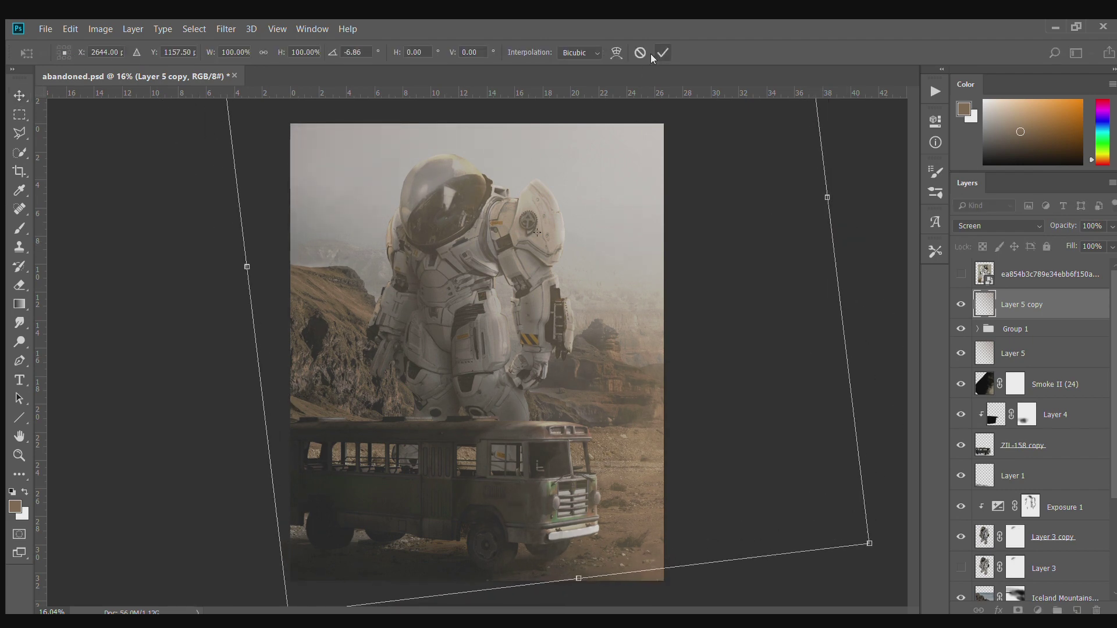
{"action": "key", "text": "Return"}
Place grunge_leaking_0037_01_preview(1) above Exposure 1 and set it to Overlay over the torso.
{"action": "key", "text": "b"}
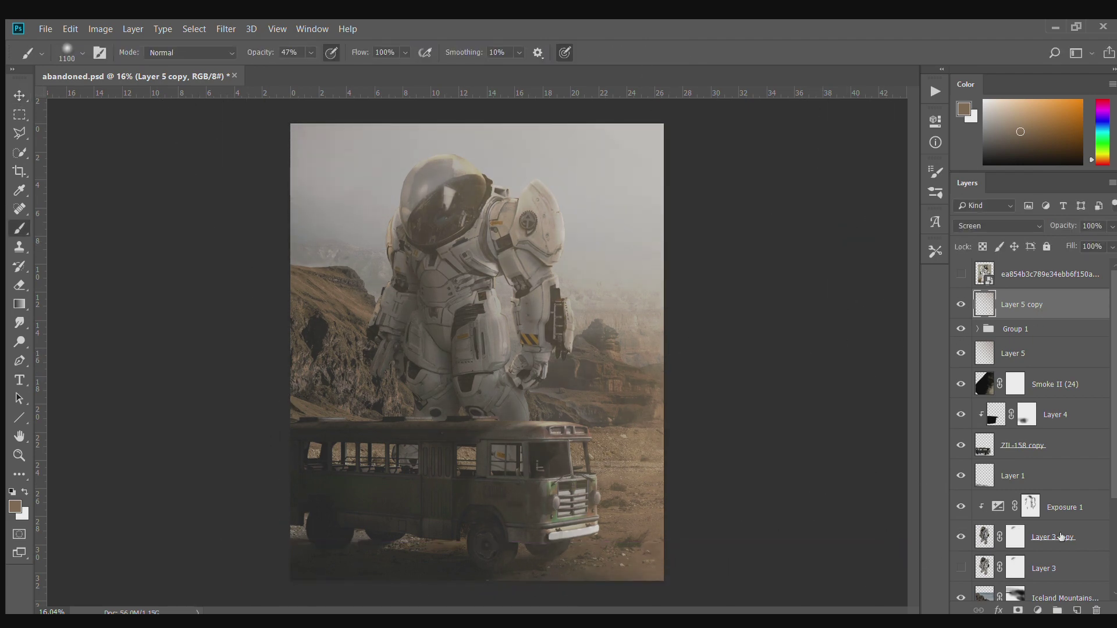
{"action": "scroll", "coordinate": [1047, 477], "scroll_direction": "down", "scroll_amount": 3}
{"action": "left_click", "coordinate": [1059, 506]}
{"action": "scroll", "coordinate": [1064, 470], "scroll_direction": "up", "scroll_amount": 3}
{"action": "left_click", "coordinate": [1023, 444]}
{"action": "key", "text": "d"}
{"action": "key", "text": "e"}
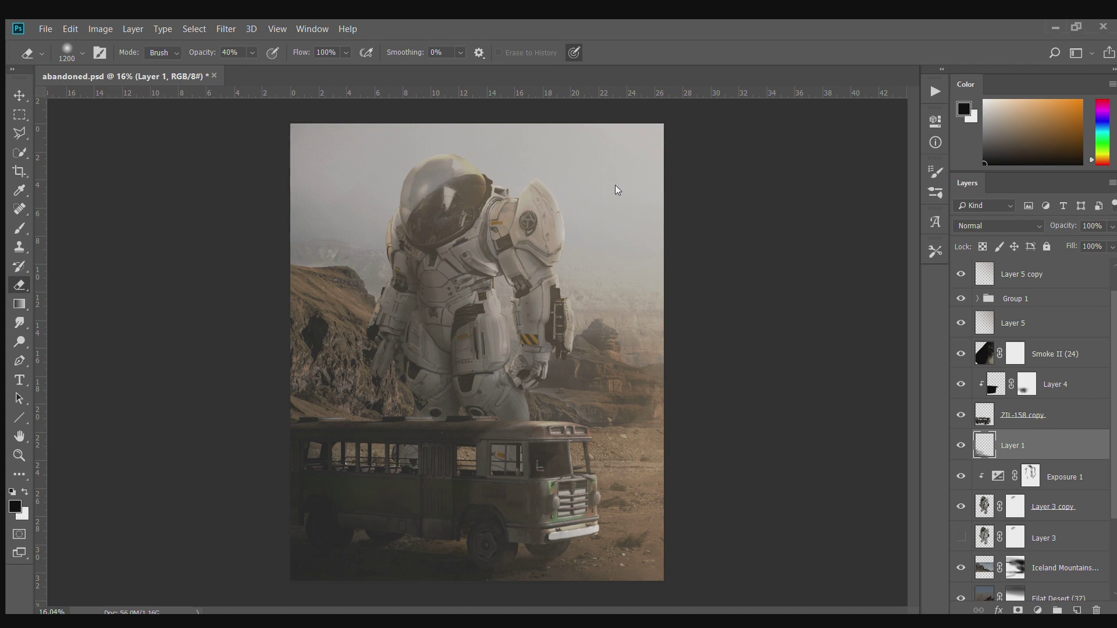
{"action": "left_click", "coordinate": [1082, 476]}
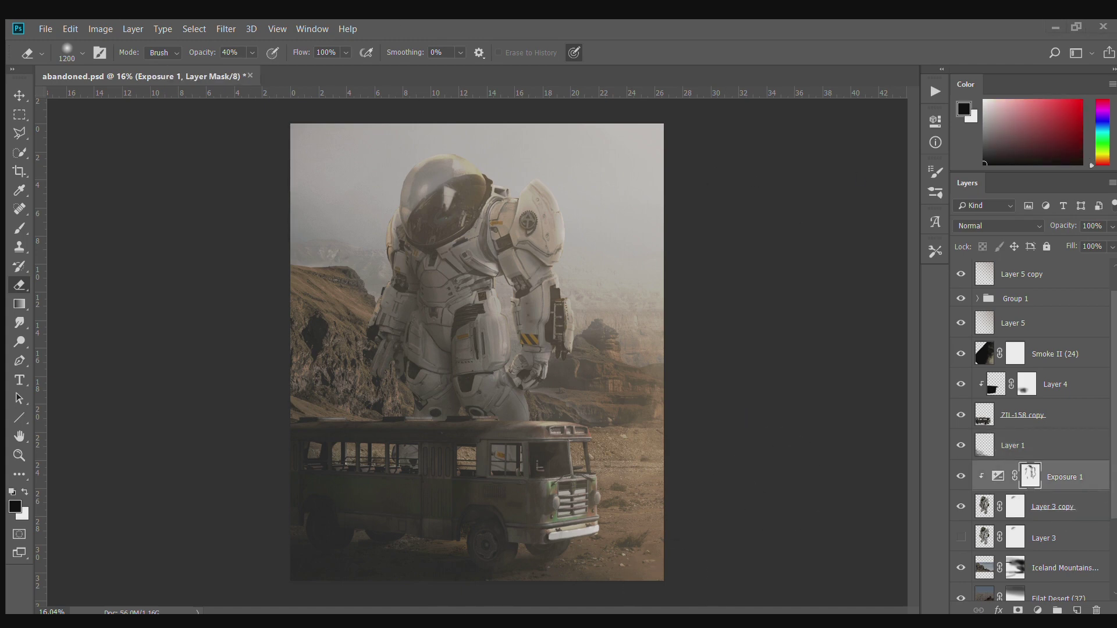
{"action": "key", "text": "Return"}
{"action": "scroll", "coordinate": [516, 332], "scroll_direction": "up", "scroll_amount": 3}
{"action": "key", "text": "shift+alt+o"}
Clip the grunge leaking layer to Exposure 1, then rotate it and move it down.
{"action": "key", "text": "v"}
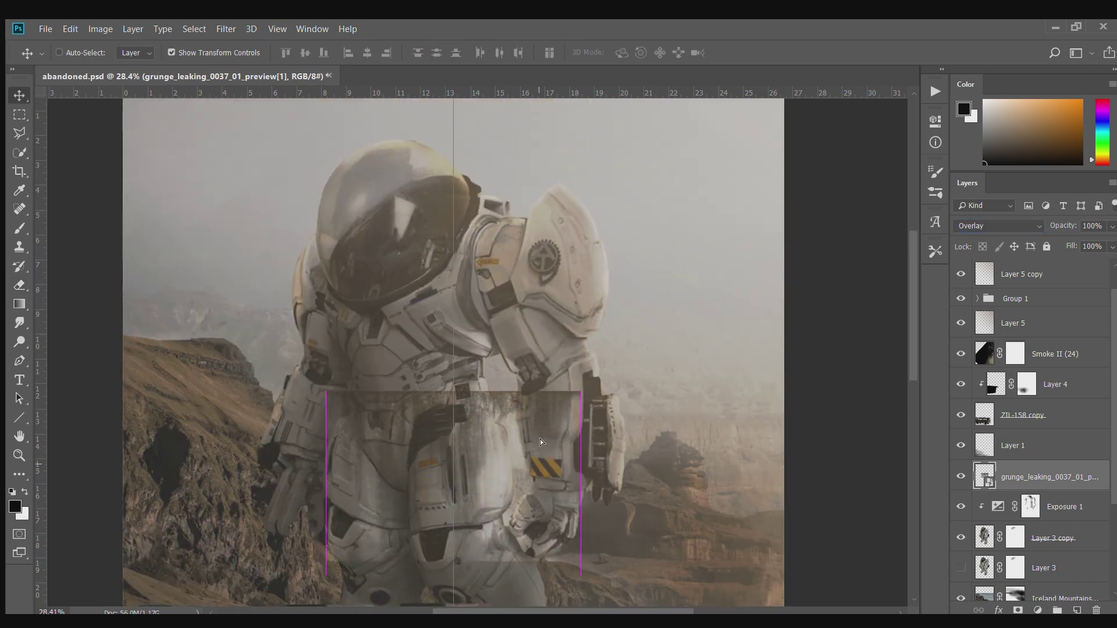
{"action": "key", "text": "ctrl+alt+g"}
{"action": "scroll", "coordinate": [516, 349], "scroll_direction": "down", "scroll_amount": 1}
{"action": "key", "text": "b"}
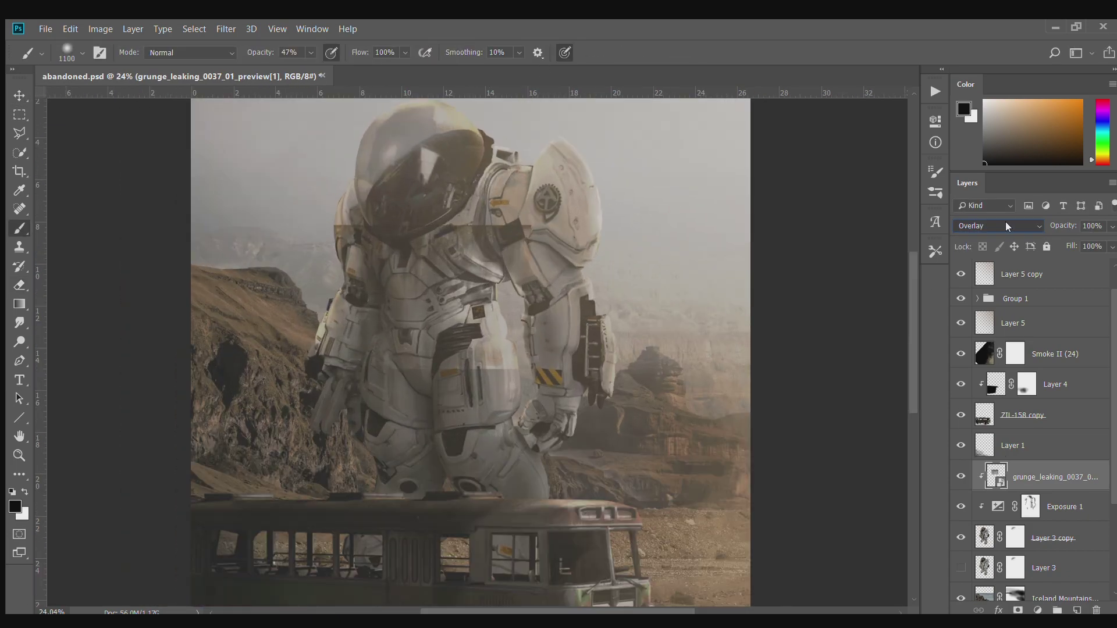
{"action": "scroll", "coordinate": [989, 226], "scroll_direction": "up", "scroll_amount": 3}
{"action": "scroll", "coordinate": [989, 226], "scroll_direction": "down", "scroll_amount": 3}
{"action": "key", "text": "ctrl+t"}
{"action": "mouse_move", "coordinate": [614, 242]}
{"action": "left_mouse_down"}
{"action": "mouse_move", "coordinate": [591, 181]}
{"action": "mouse_move", "coordinate": [660, 334]}
{"action": "left_mouse_up"}
{"action": "key", "text": "Return"}
Mask the grunge texture and paint it out around the suit's edges.
{"action": "left_click", "coordinate": [1018, 610]}
{"action": "key", "text": "b"}
{"action": "left_click_drag", "start_coordinate": [494, 244], "coordinate": [566, 285]}
{"action": "key", "text": "ctrl+2"}
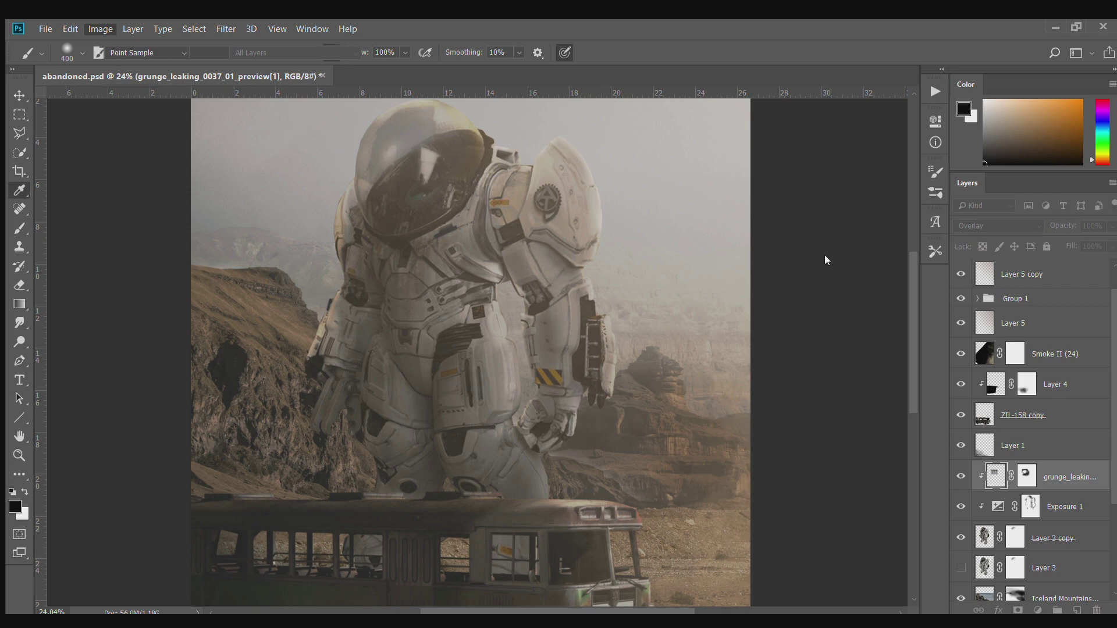
{"action": "left_click", "coordinate": [453, 265], "text": "ctrl"}
{"action": "scroll", "coordinate": [454, 265], "scroll_direction": "down", "scroll_amount": 5}
{"action": "scroll", "coordinate": [454, 265], "scroll_direction": "up", "scroll_amount": 5}
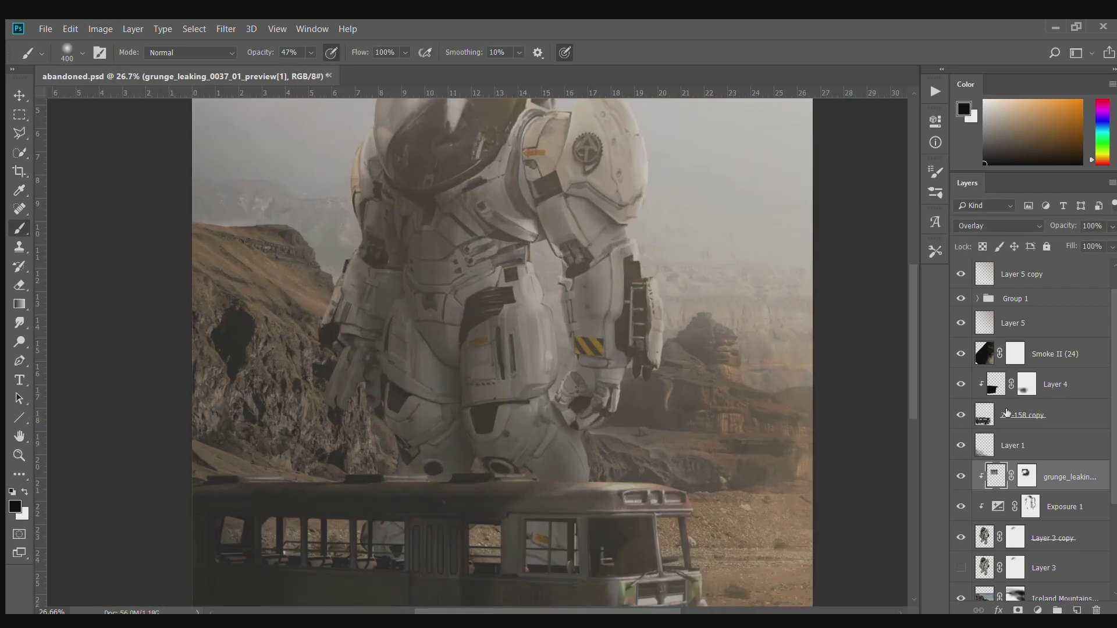
Alt-drag a duplicate of the grunge texture into a new position.
{"action": "key", "text": "ctrl+backslash"}
{"action": "key", "text": "v"}
{"action": "left_click_drag", "start_coordinate": [515, 420], "coordinate": [512, 418]}
{"action": "key", "text": "b"}
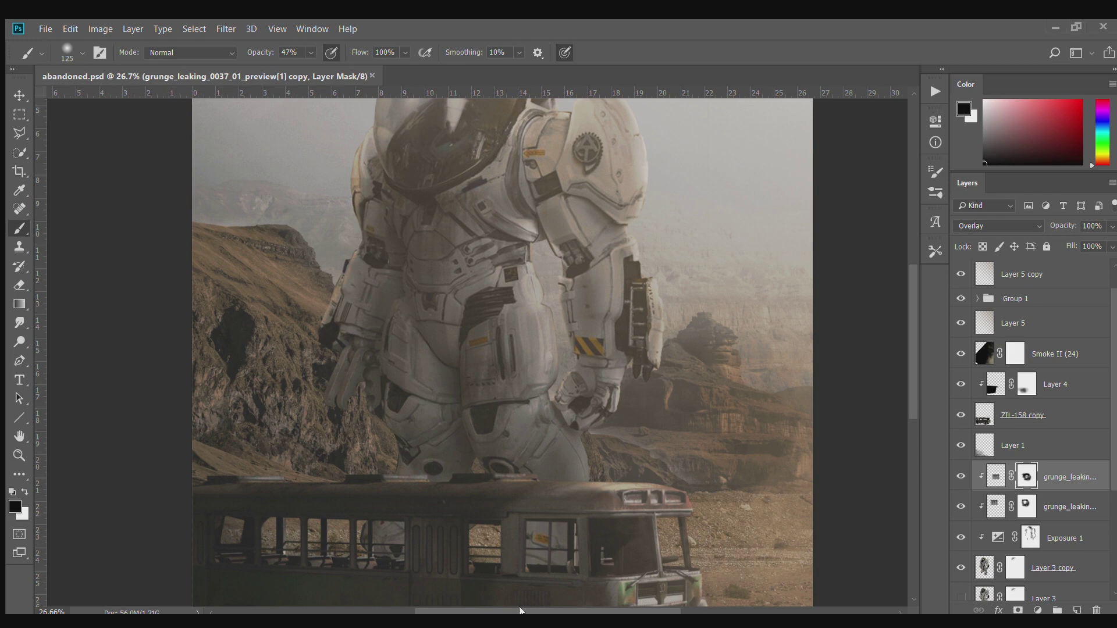
{"action": "key", "text": "Return"}
Place 004-grunge-texture-pack-2 over the shoulder in Overlay, clipped and masked.
{"action": "left_click", "coordinate": [1012, 227]}
{"action": "key", "text": "Down"}
{"action": "key", "text": "Down"}
{"action": "key", "text": "Down"}
{"action": "key", "text": "Down"}
{"action": "key", "text": "Down"}
{"action": "key", "text": "v"}
{"action": "left_click_drag", "start_coordinate": [504, 340], "coordinate": [627, 198]}
{"action": "scroll", "coordinate": [627, 198], "scroll_direction": "up", "scroll_amount": 3}
{"action": "key", "text": "Return"}
{"action": "key", "text": "ctrl+alt+g"}
{"action": "left_click", "coordinate": [1017, 610]}
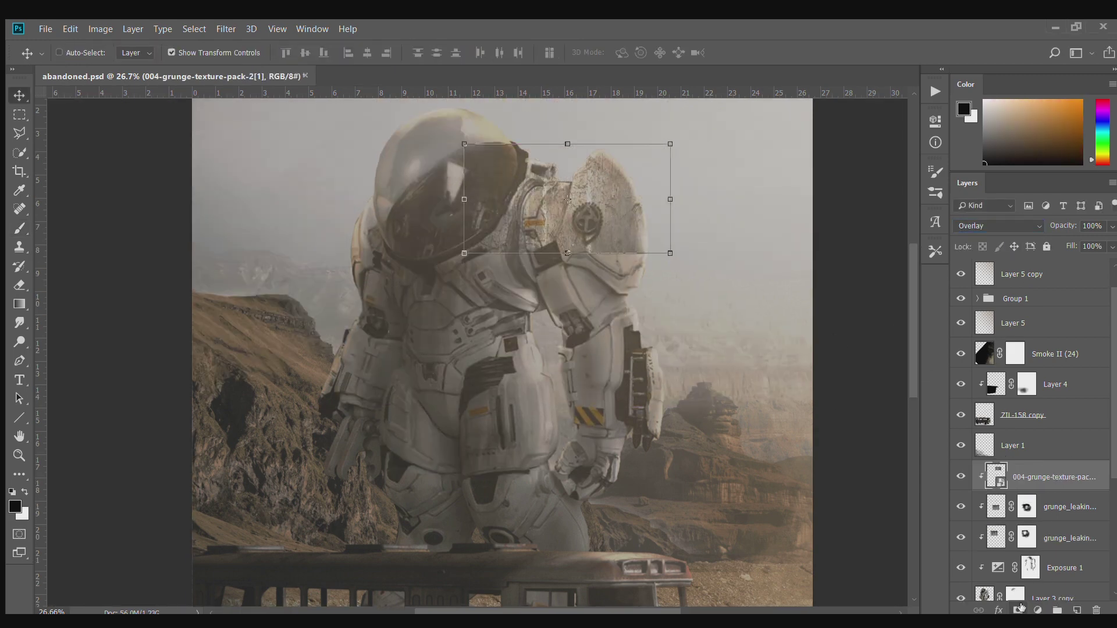
Duplicate the grunge texture and move the copy onto the suit's lower body.
{"action": "key", "text": "b"}
{"action": "key", "text": "v"}
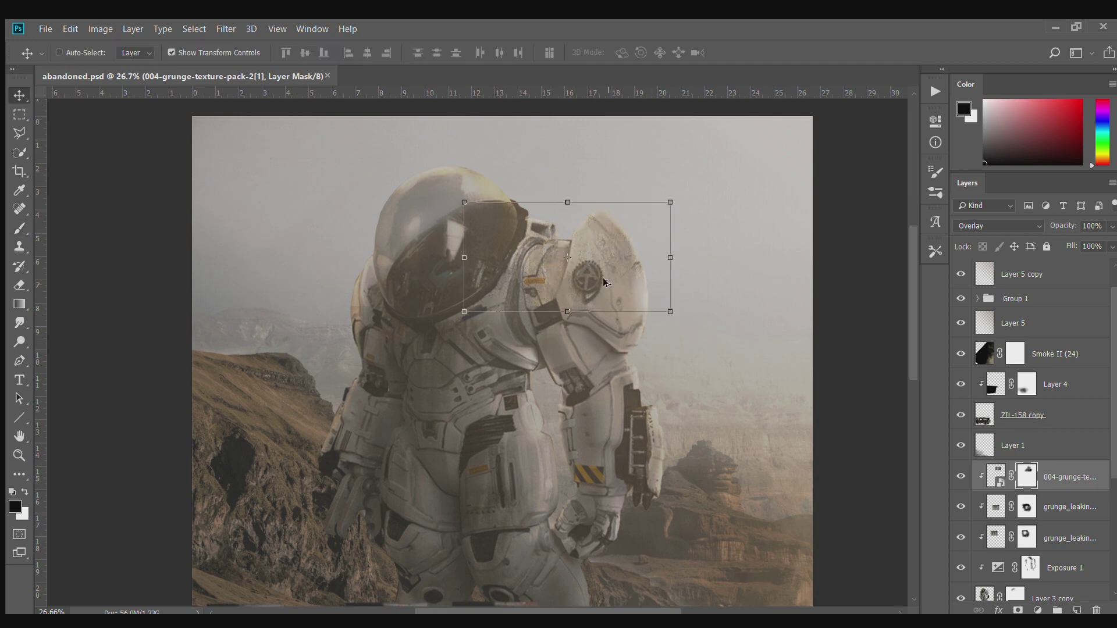
{"action": "left_click_drag", "start_coordinate": [605, 262], "coordinate": [615, 487]}
{"action": "key", "text": "alt+bracketright"}
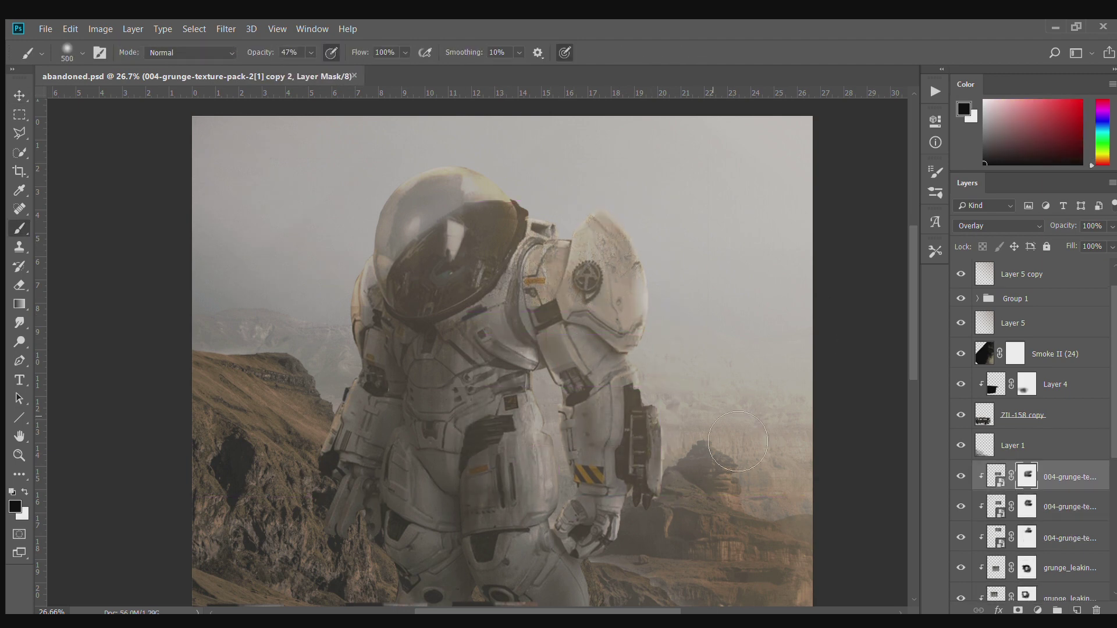
{"action": "scroll", "coordinate": [698, 449], "scroll_direction": "down", "scroll_amount": 1}
{"action": "scroll", "coordinate": [618, 338], "scroll_direction": "up", "scroll_amount": 2}
{"action": "key", "text": "v"}
Make more grunge copies, moving one left over the astronaut's arm.
{"action": "key", "text": "ctrl+j"}
{"action": "key", "text": "b"}
{"action": "scroll", "coordinate": [640, 378], "scroll_direction": "down", "scroll_amount": 2}
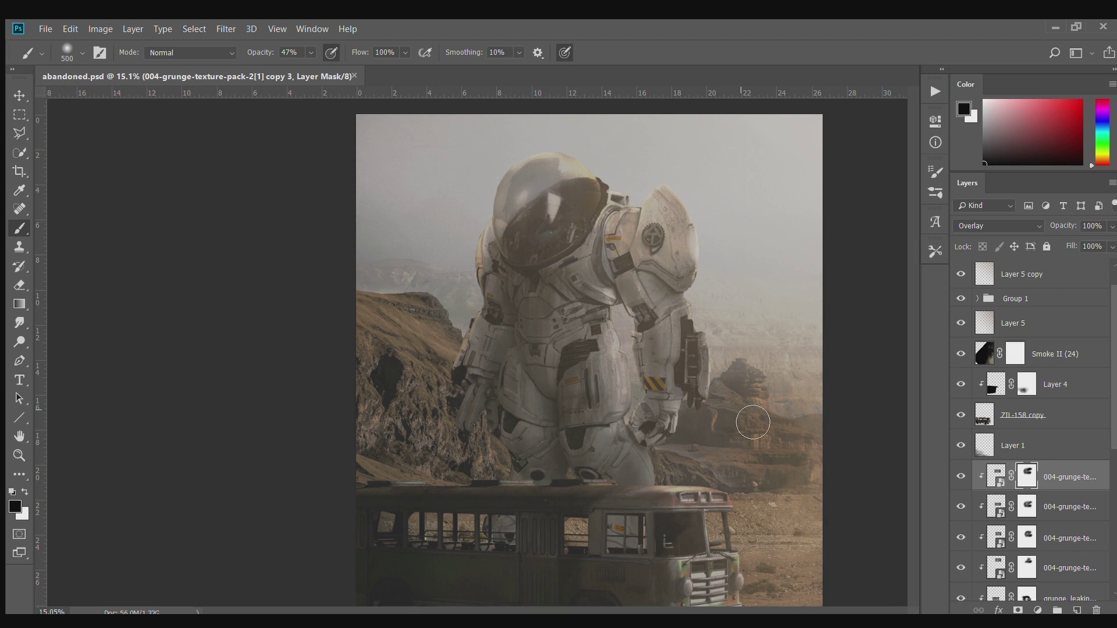
{"action": "scroll", "coordinate": [524, 407], "scroll_direction": "down", "scroll_amount": 2}
{"action": "scroll", "coordinate": [501, 425], "scroll_direction": "down", "scroll_amount": 1}
{"action": "scroll", "coordinate": [502, 425], "scroll_direction": "up", "scroll_amount": 2}
{"action": "key", "text": "ctrl+j"}
{"action": "key", "text": "ctrl+t"}
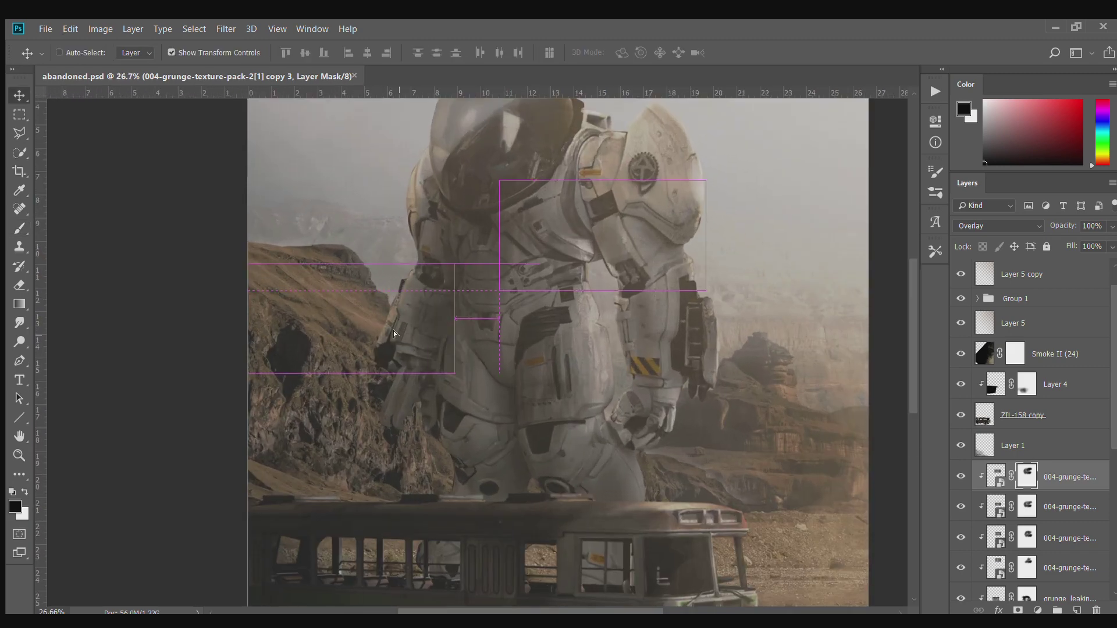
{"action": "left_click_drag", "start_coordinate": [393, 330], "coordinate": [423, 360]}
{"action": "key", "text": "Return"}
Add further grunge texture copies and group the texture layers.
{"action": "key", "text": "ctrl+j"}
{"action": "key", "text": "b"}
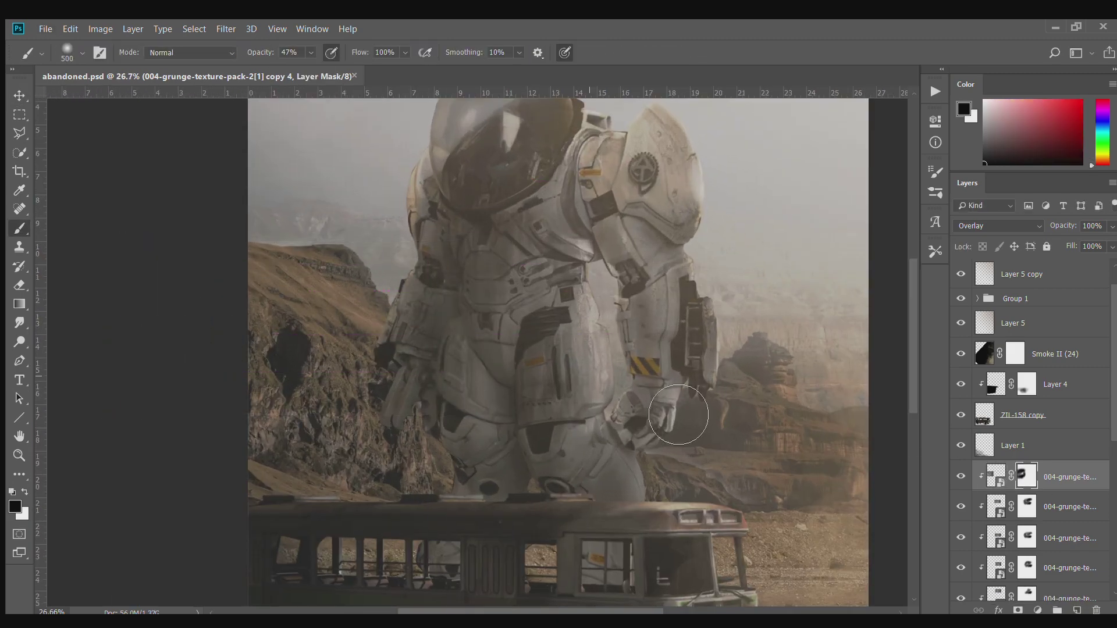
{"action": "scroll", "coordinate": [523, 407], "scroll_direction": "down", "scroll_amount": 1}
{"action": "key", "text": "v"}
{"action": "scroll", "coordinate": [669, 437], "scroll_direction": "down", "scroll_amount": 1}
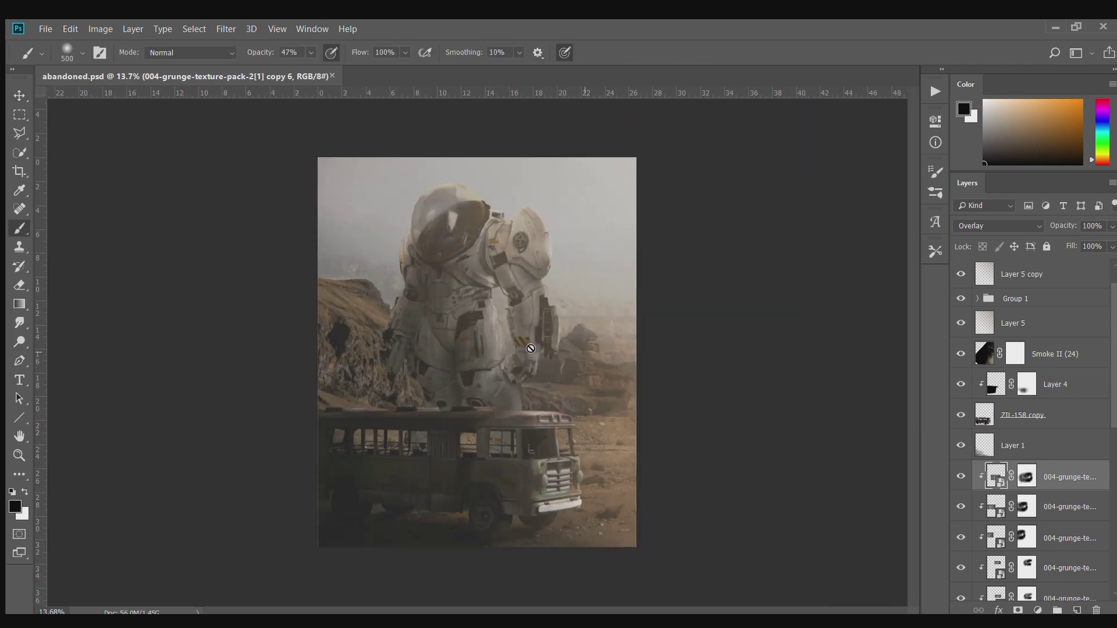
{"action": "scroll", "coordinate": [680, 416], "scroll_direction": "up", "scroll_amount": 2}
{"action": "scroll", "coordinate": [347, 260], "scroll_direction": "up", "scroll_amount": 2}
{"action": "key", "text": "ctrl+j"}
{"action": "scroll", "coordinate": [1061, 471], "scroll_direction": "down", "scroll_amount": 3}
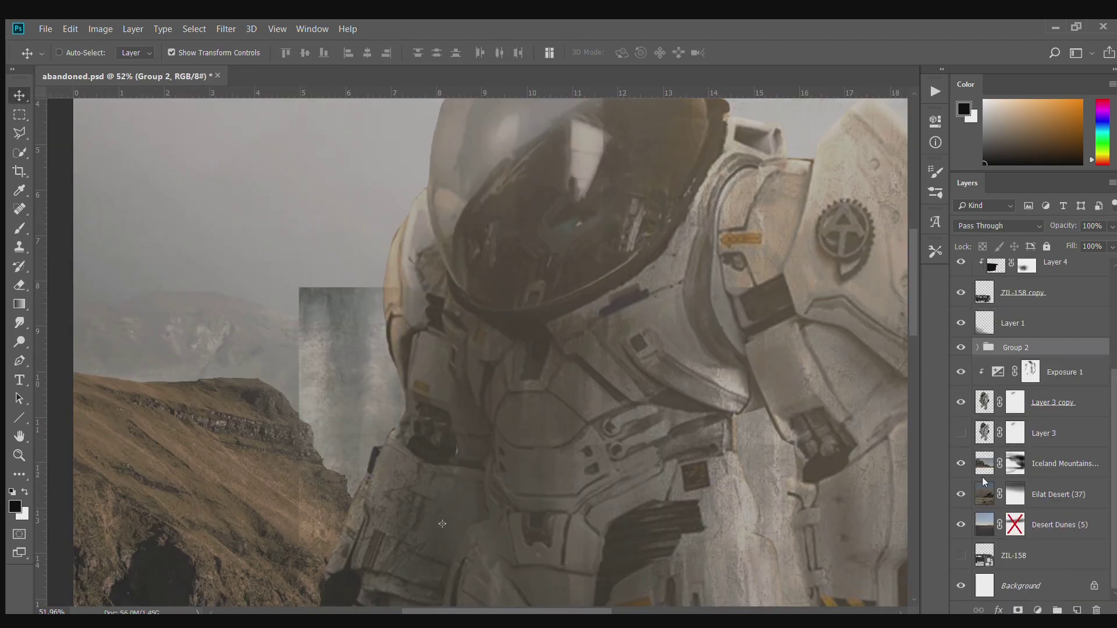
Paint black on the grunge_leaking mask over the astronaut's chest.
{"action": "left_click", "coordinate": [1027, 595]}
{"action": "key", "text": "b"}
{"action": "scroll", "coordinate": [473, 386], "scroll_direction": "down", "scroll_amount": 2}
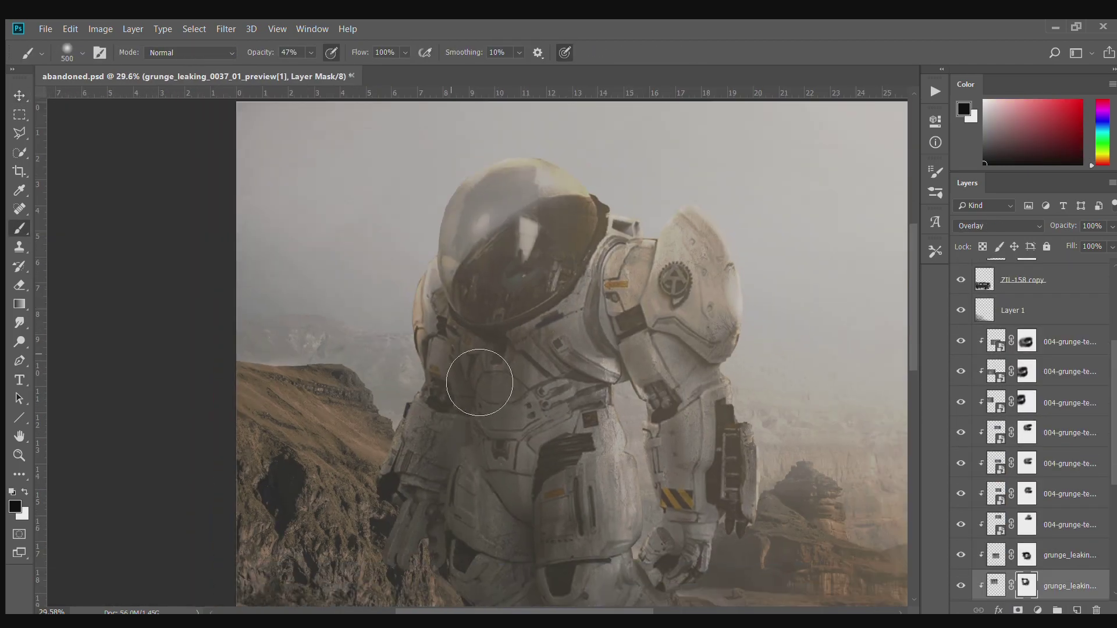
{"action": "scroll", "coordinate": [523, 407], "scroll_direction": "down", "scroll_amount": 2}
{"action": "scroll", "coordinate": [667, 489], "scroll_direction": "down", "scroll_amount": 1}
{"action": "scroll", "coordinate": [581, 431], "scroll_direction": "up", "scroll_amount": 1}
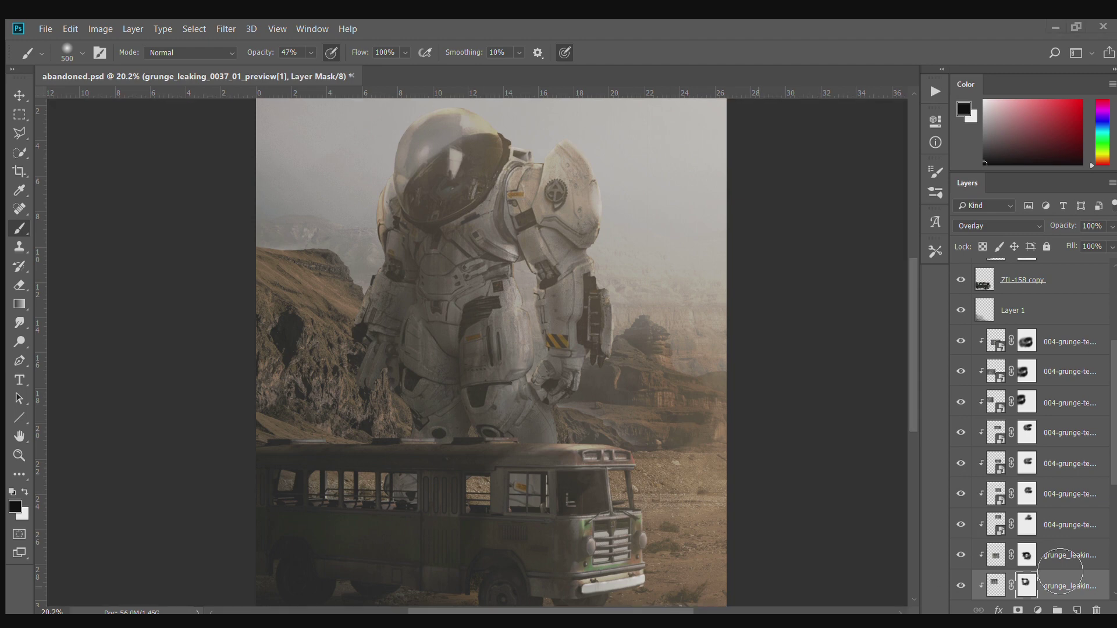
Place Moss-Wood-Texture above the grunge layers and move it onto the helmet.
{"action": "left_click", "coordinate": [444, 567], "text": "ctrl"}
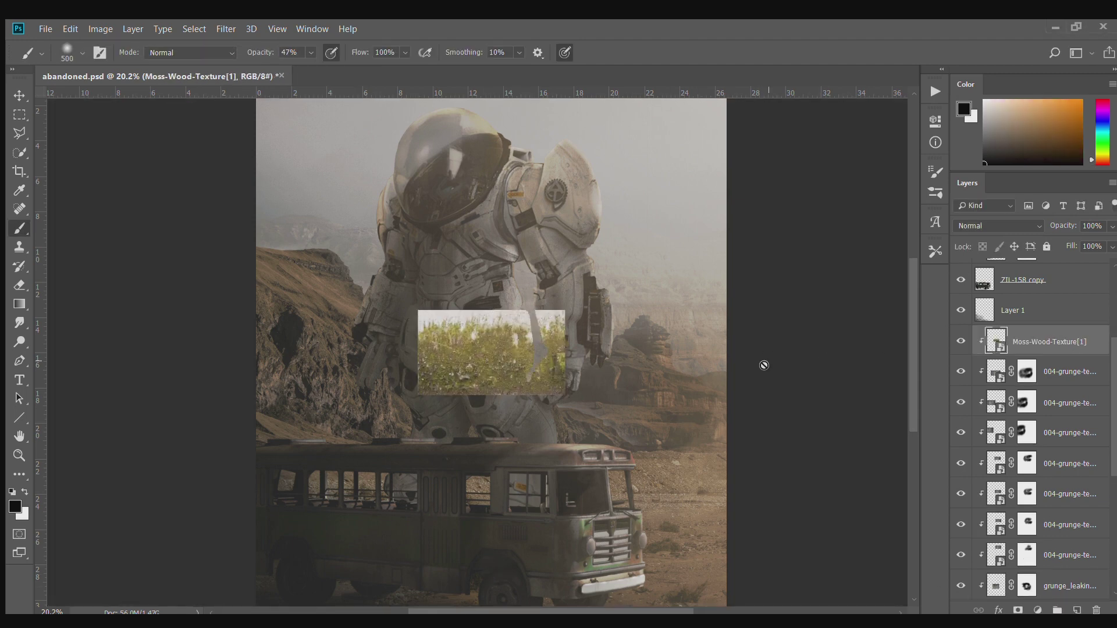
{"action": "left_click_drag", "start_coordinate": [762, 366], "coordinate": [1095, 321]}
{"action": "key", "text": "Return"}
{"action": "key", "text": "shift+alt+o"}
{"action": "left_click_drag", "start_coordinate": [340, 426], "coordinate": [399, 261]}
{"action": "key", "text": "ctrl+t"}
{"action": "scroll", "coordinate": [577, 181], "scroll_direction": "up", "scroll_amount": 2}
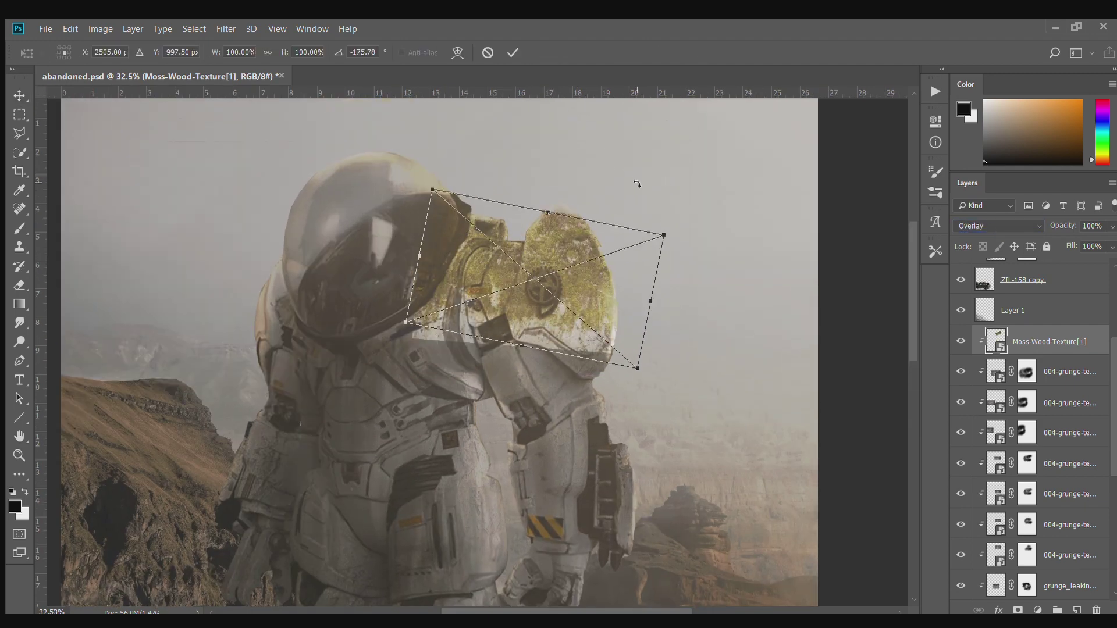
Mask the moss texture, set it to Multiply, and paint away excess around the helmet.
{"action": "key", "text": "Return"}
{"action": "left_click", "coordinate": [1018, 610]}
{"action": "key", "text": "shift+alt+m"}
{"action": "mouse_move", "coordinate": [552, 244]}
{"action": "left_mouse_down"}
{"action": "mouse_move", "coordinate": [440, 337]}
{"action": "mouse_move", "coordinate": [541, 365]}
{"action": "mouse_move", "coordinate": [582, 303]}
{"action": "mouse_move", "coordinate": [465, 302]}
{"action": "left_mouse_up"}
{"action": "key", "text": "b"}
{"action": "left_click_drag", "start_coordinate": [466, 250], "coordinate": [384, 279]}
{"action": "scroll", "coordinate": [590, 252], "scroll_direction": "down", "scroll_amount": 2}
{"action": "key", "text": "v"}
{"action": "left_click", "coordinate": [995, 340]}
{"action": "key", "text": "i"}
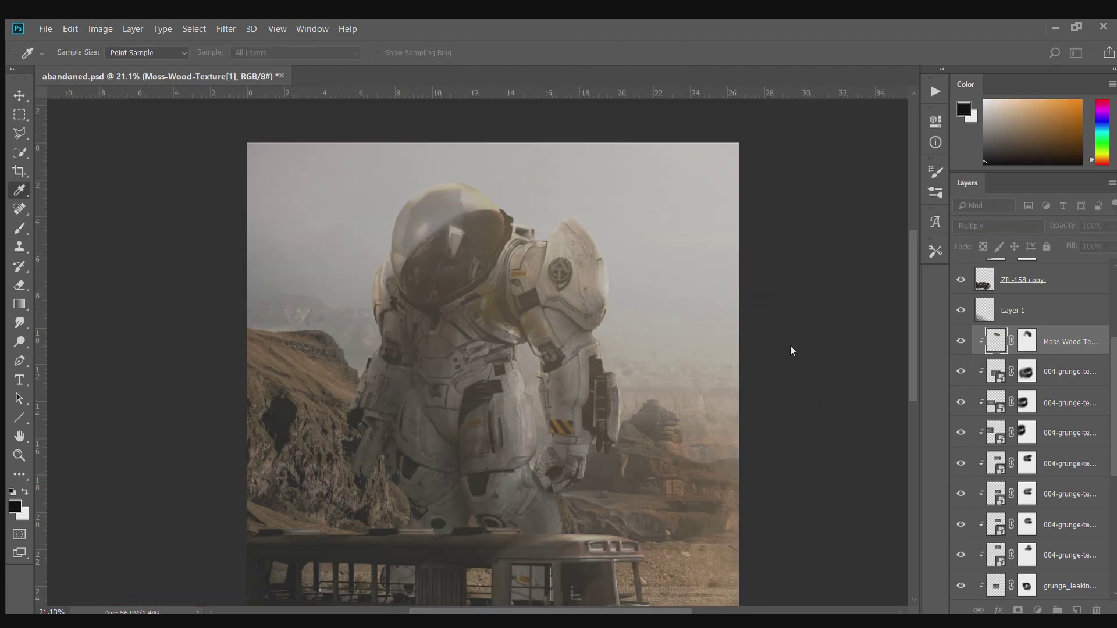
Duplicate the moss texture onto the right shoulder, warping and rotating it to fit.
{"action": "key", "text": "v"}
{"action": "scroll", "coordinate": [839, 301], "scroll_direction": "up", "scroll_amount": 3}
{"action": "left_click_drag", "start_coordinate": [756, 175], "coordinate": [814, 260]}
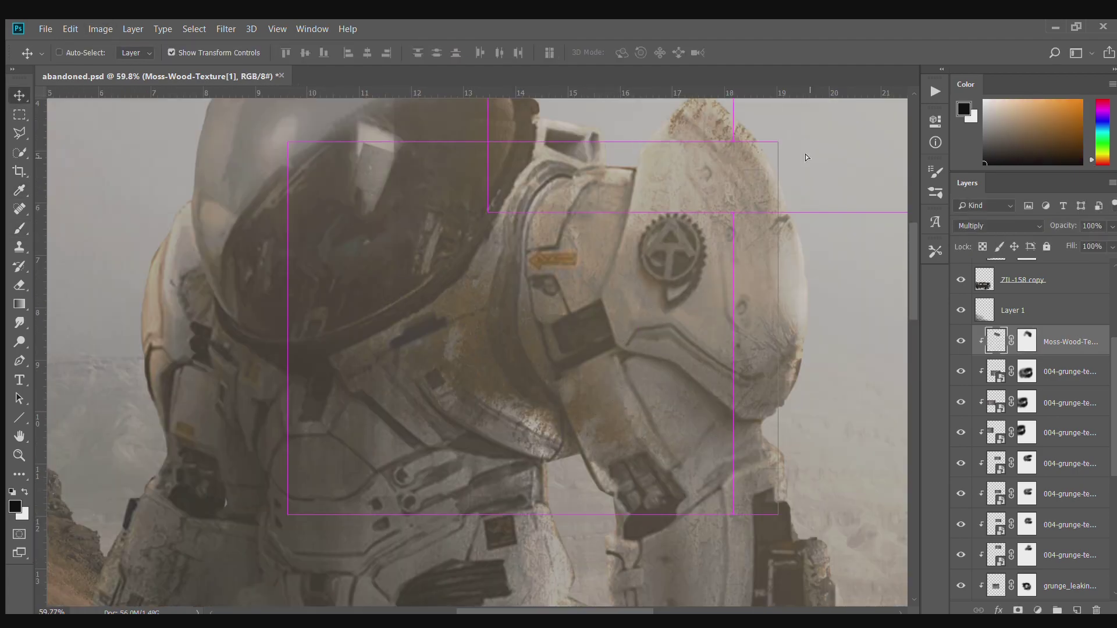
{"action": "scroll", "coordinate": [814, 260], "scroll_direction": "down", "scroll_amount": 2}
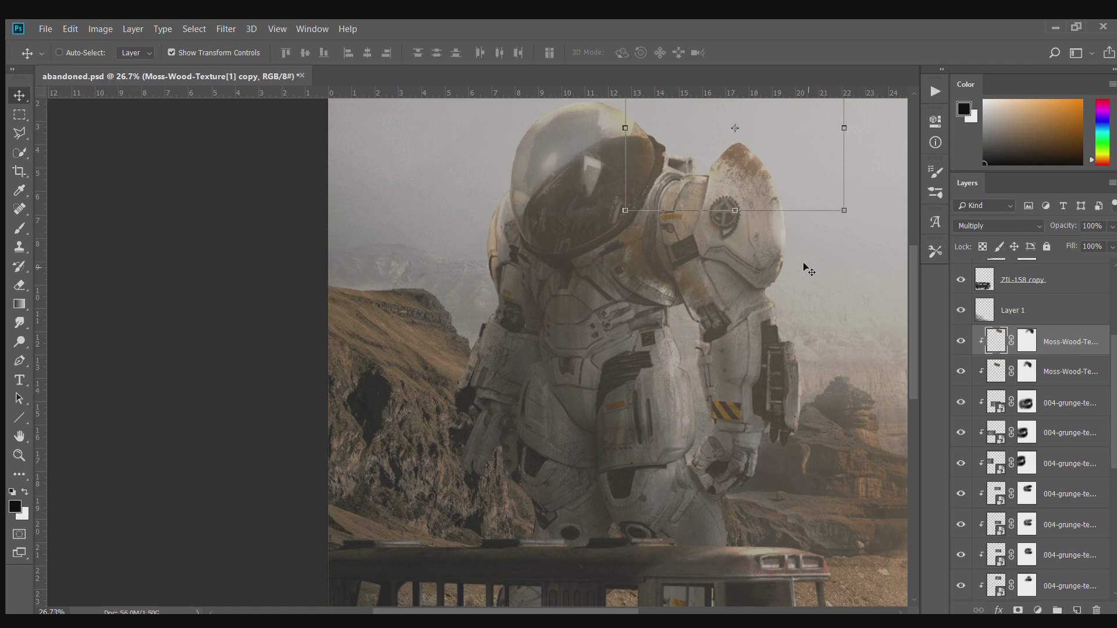
{"action": "key", "text": "ctrl+t"}
{"action": "mouse_move", "coordinate": [808, 270]}
{"action": "left_mouse_down"}
{"action": "mouse_move", "coordinate": [826, 233]}
{"action": "mouse_move", "coordinate": [800, 250]}
{"action": "left_mouse_up"}
{"action": "key", "text": "Return"}
{"action": "left_click_drag", "start_coordinate": [795, 389], "coordinate": [852, 353]}
{"action": "key", "text": "Return"}
{"action": "left_click", "coordinate": [1027, 342]}
{"action": "key", "text": "b"}
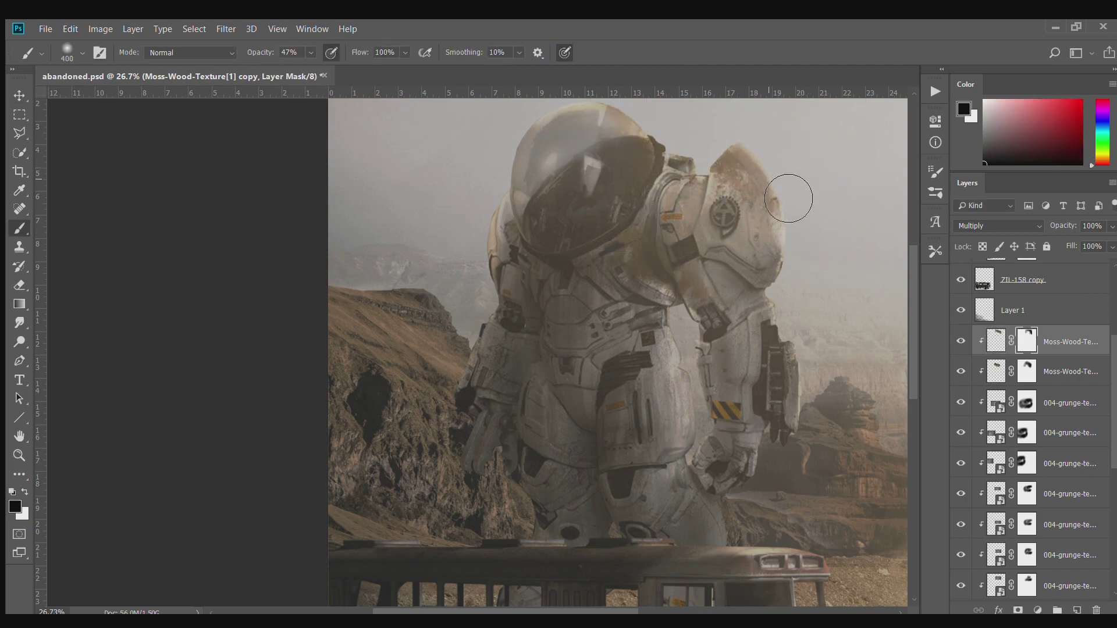
Add a third moss copy rotated across the arm, masked, at 68% opacity.
{"action": "key", "text": "ctrl+j"}
{"action": "key", "text": "ctrl+minus"}
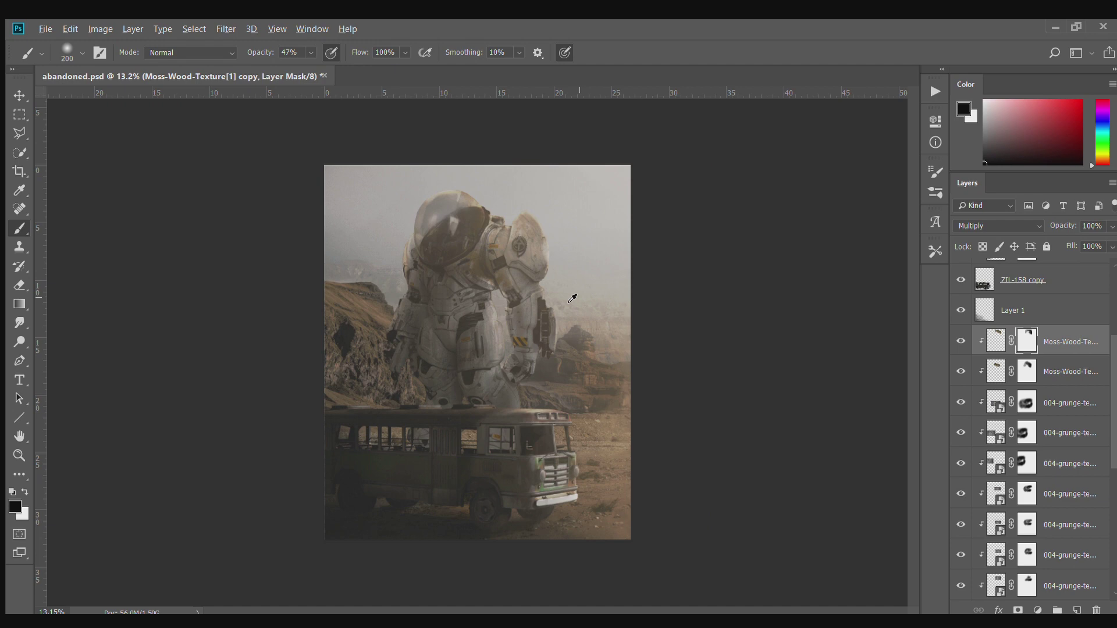
{"action": "key", "text": "ctrl+plus"}
{"action": "key", "text": "ctrl+t"}
{"action": "mouse_move", "coordinate": [639, 309]}
{"action": "left_mouse_down"}
{"action": "mouse_move", "coordinate": [613, 325]}
{"action": "mouse_move", "coordinate": [638, 239]}
{"action": "left_mouse_up"}
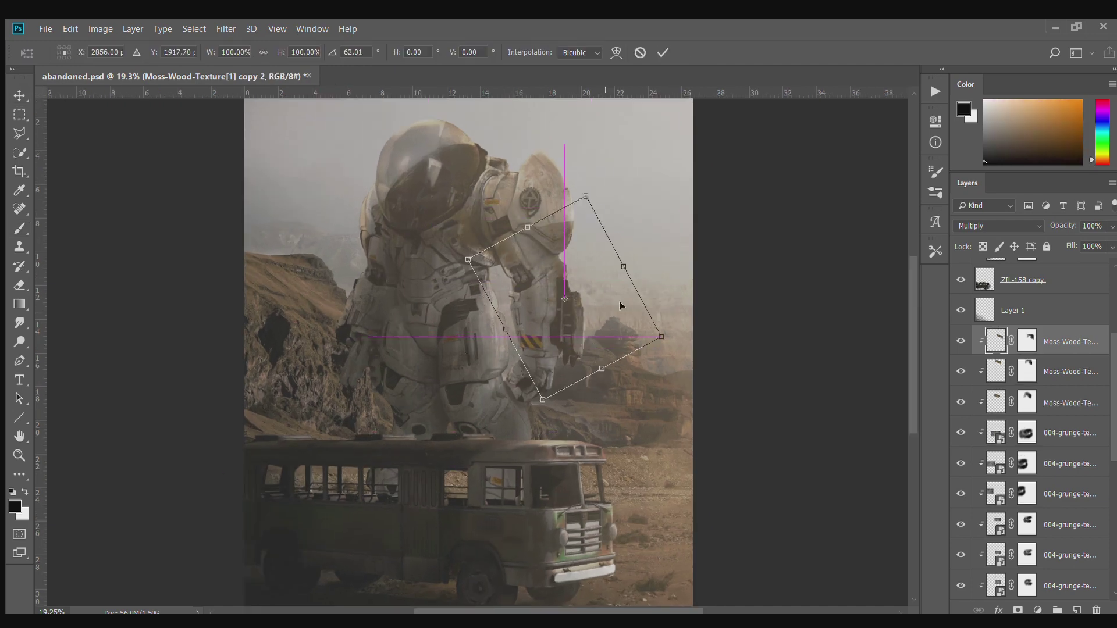
{"action": "key", "text": "Return"}
{"action": "left_click", "coordinate": [1027, 342]}
{"action": "left_click_drag", "start_coordinate": [574, 185], "coordinate": [603, 227]}
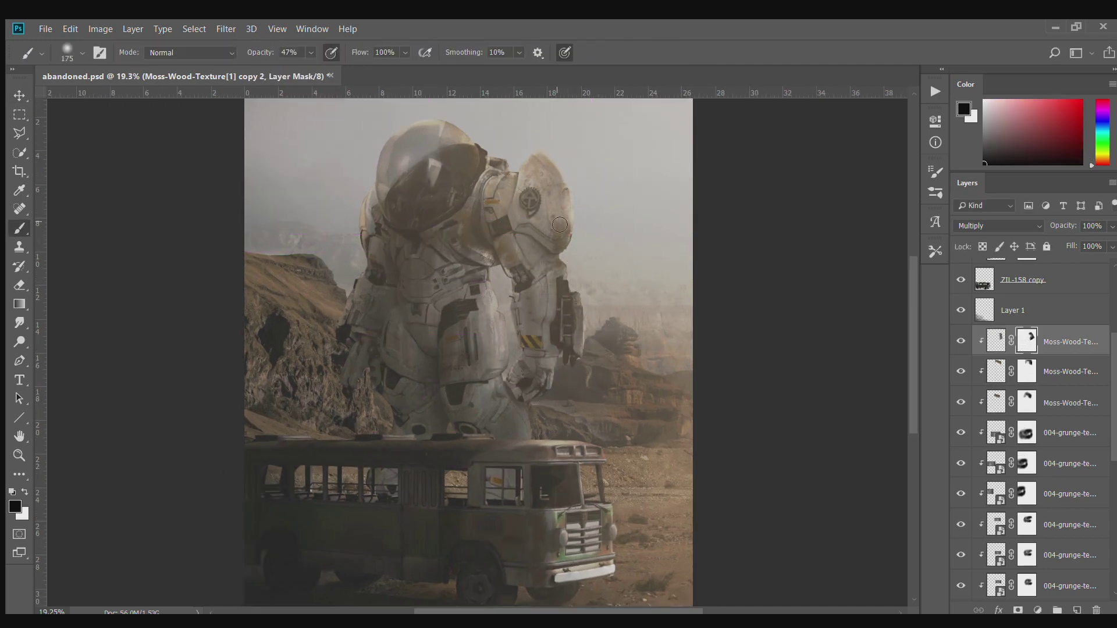
{"action": "key", "text": "bracketleft"}
{"action": "scroll", "coordinate": [635, 339], "scroll_direction": "down", "scroll_amount": 1}
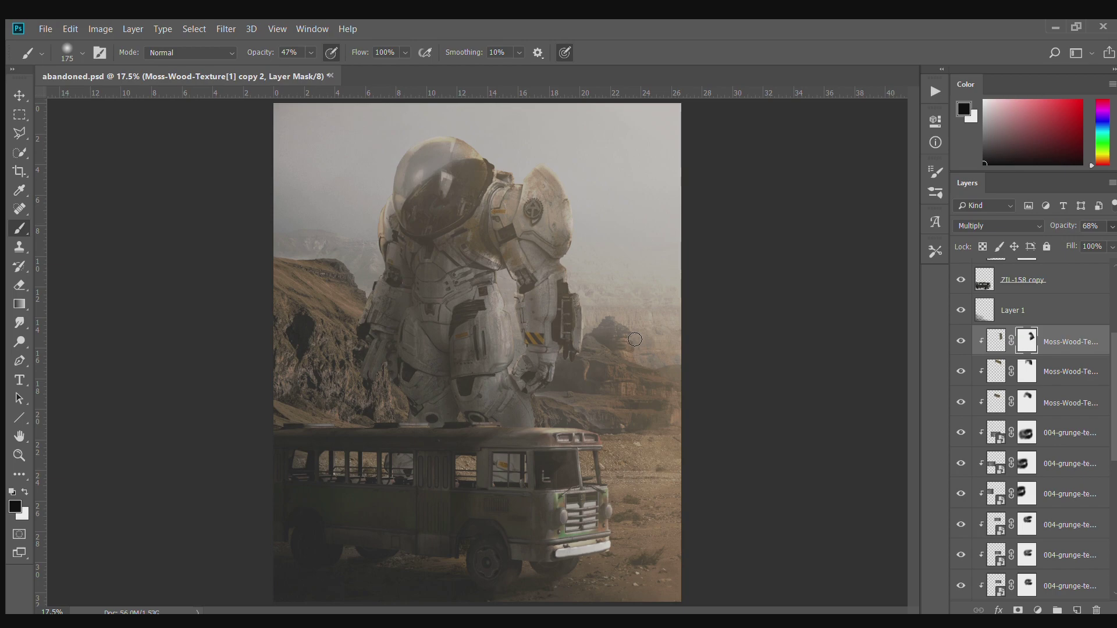
{"action": "left_click", "coordinate": [634, 339], "text": "ctrl"}
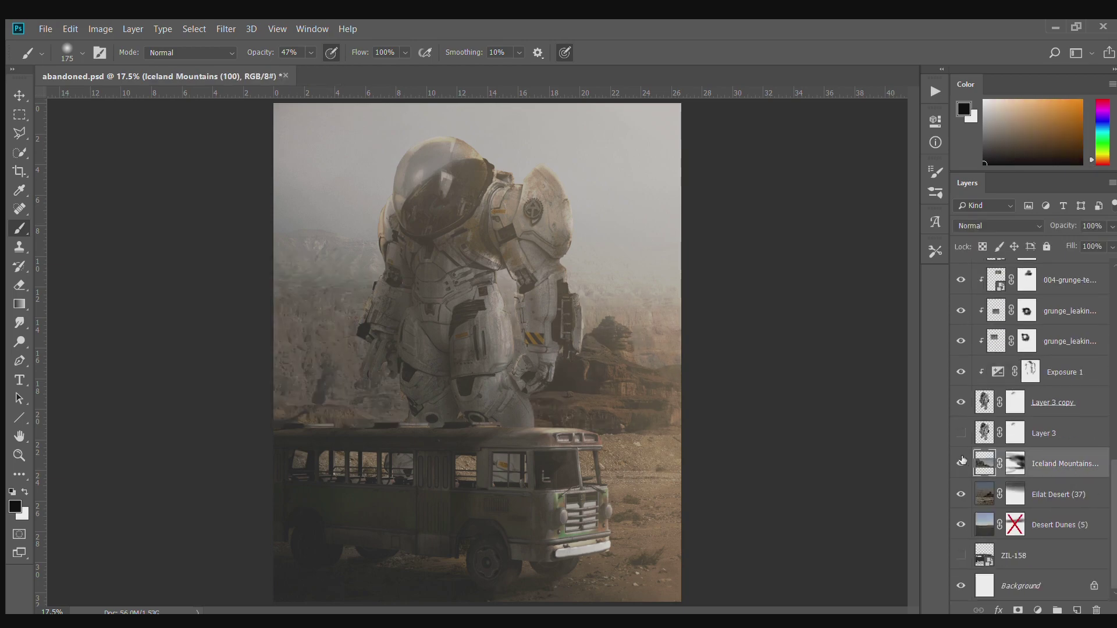
Move Layer 6 under the grunge textures, dab an 800 px shadow near the feet, and save abandoned.psd.
{"action": "scroll", "coordinate": [457, 351], "scroll_direction": "up", "scroll_amount": 5}
{"action": "scroll", "coordinate": [458, 351], "scroll_direction": "down", "scroll_amount": 3}
{"action": "scroll", "coordinate": [458, 351], "scroll_direction": "down", "scroll_amount": 2}
{"action": "scroll", "coordinate": [1035, 407], "scroll_direction": "up", "scroll_amount": 5}
{"action": "left_click", "coordinate": [1069, 463]}
{"action": "left_click_drag", "start_coordinate": [1069, 463], "coordinate": [1067, 543]}
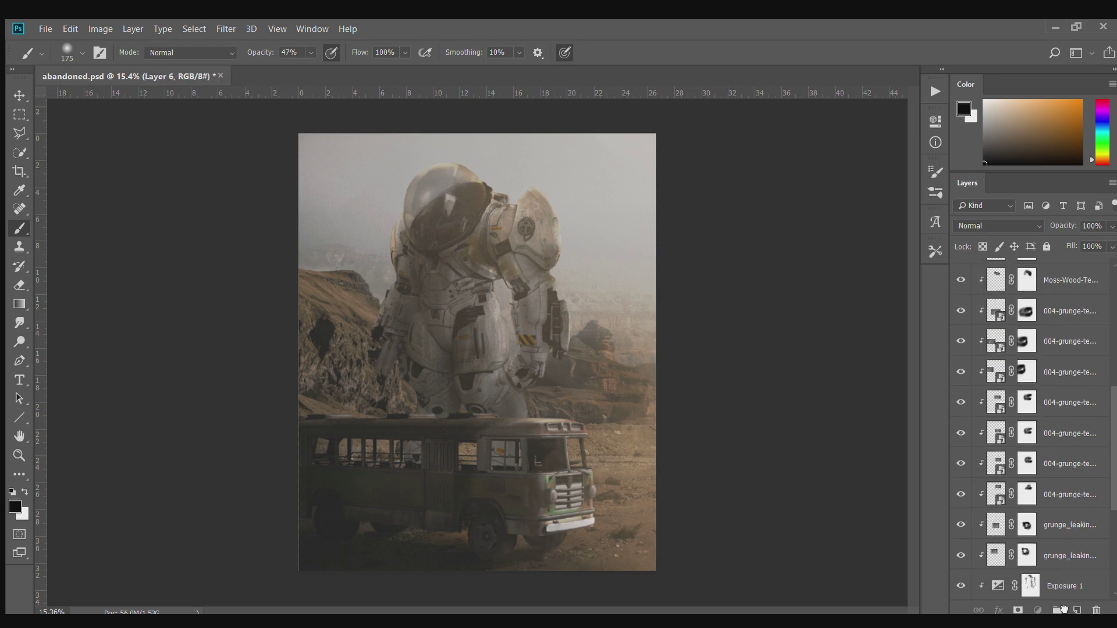
{"action": "key", "text": "bracketright"}
{"action": "key", "text": "bracketright"}
{"action": "key", "text": "bracketright"}
{"action": "left_click", "coordinate": [473, 411]}
{"action": "key", "text": "ctrl+s"}
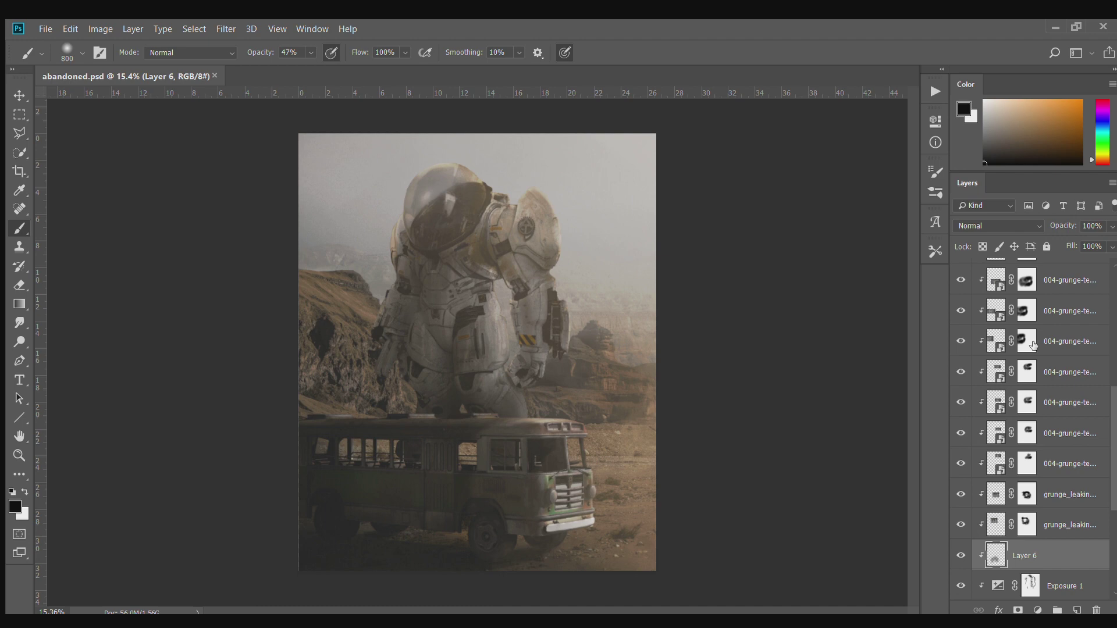
Create a new layer, paint a brown glow over the helmet, and set it to Screen.
{"action": "scroll", "coordinate": [1032, 346], "scroll_direction": "up", "scroll_amount": 10}
{"action": "key", "text": "ctrl+shift+alt+n"}
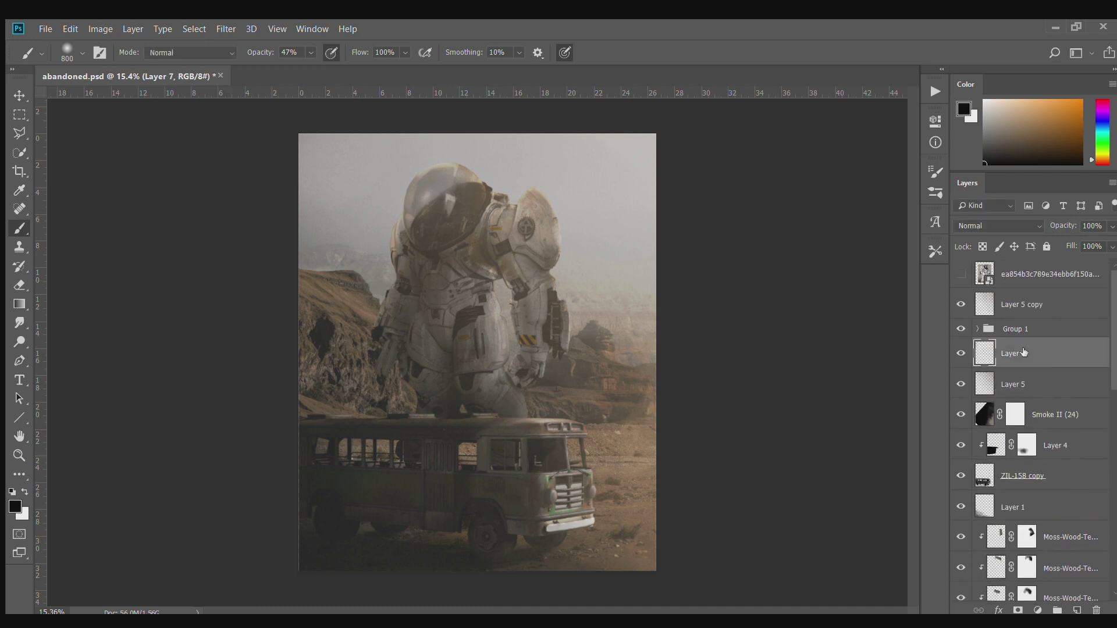
{"action": "scroll", "coordinate": [426, 191], "scroll_direction": "up", "scroll_amount": 1}
{"action": "scroll", "coordinate": [426, 191], "scroll_direction": "up", "scroll_amount": 1}
{"action": "left_click", "coordinate": [1069, 139]}
{"action": "left_click", "coordinate": [407, 218]}
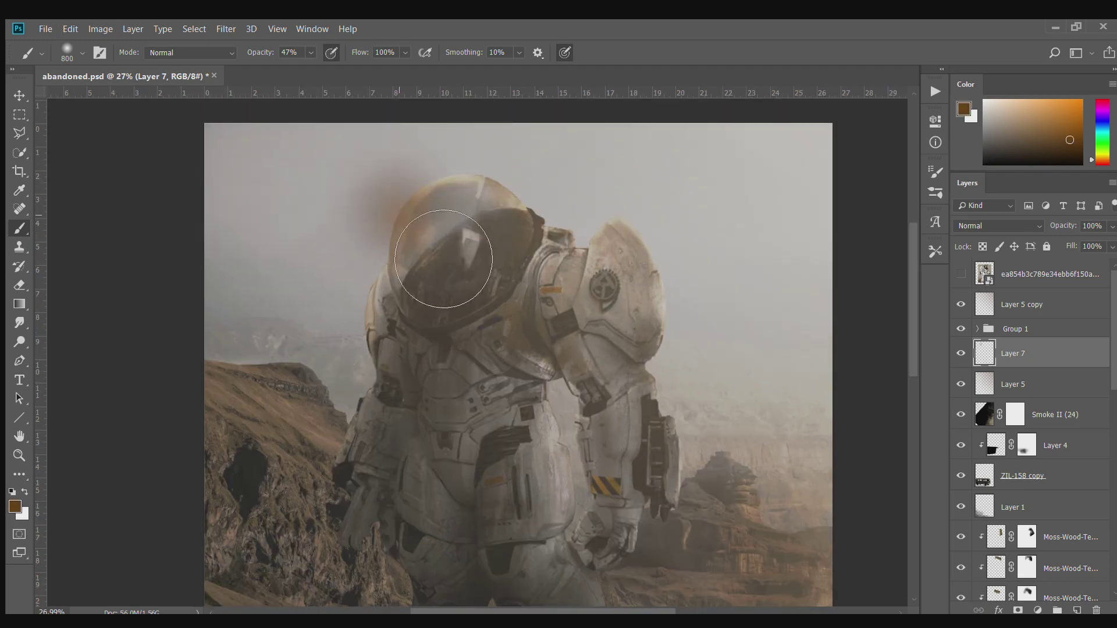
{"action": "key", "text": "shift+alt+s"}
{"action": "scroll", "coordinate": [603, 232], "scroll_direction": "down", "scroll_amount": 3}
{"action": "scroll", "coordinate": [700, 214], "scroll_direction": "up", "scroll_amount": 1}
Move Layer 7 above Group 1 in Screen, with a lighter tan 1600 px brush at 24%.
{"action": "key", "text": "bracketleft"}
{"action": "key", "text": "bracketleft"}
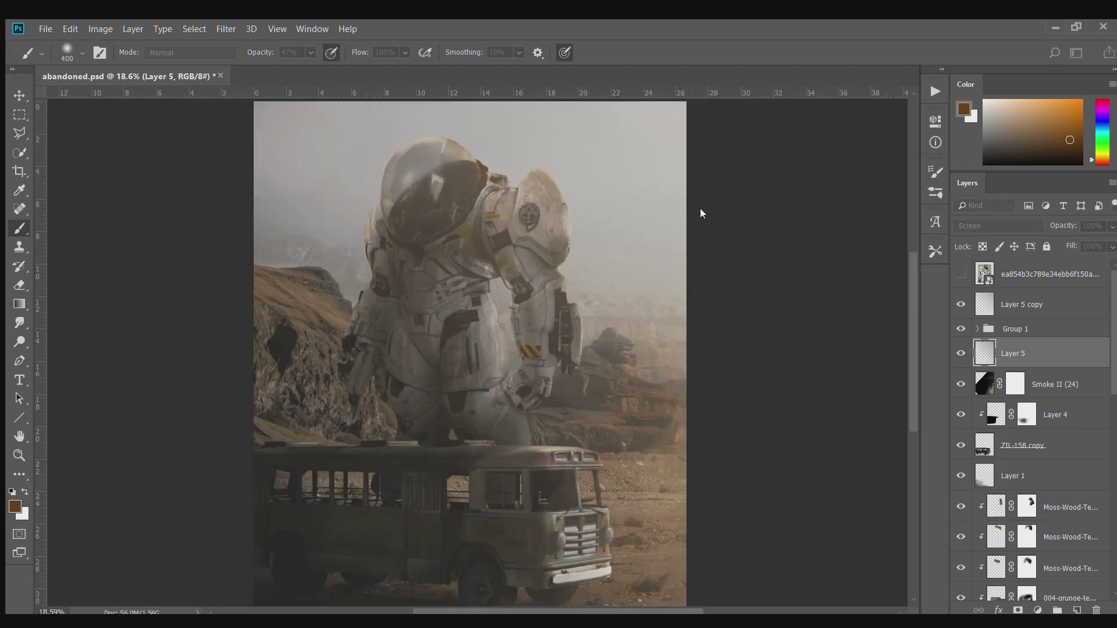
{"action": "left_click", "coordinate": [410, 174], "text": "alt"}
{"action": "key", "text": "ctrl+bracketright"}
{"action": "key", "text": "shift+alt+s"}
{"action": "key", "text": "bracketright"}
{"action": "key", "text": "bracketright"}
{"action": "key", "text": "bracketright"}
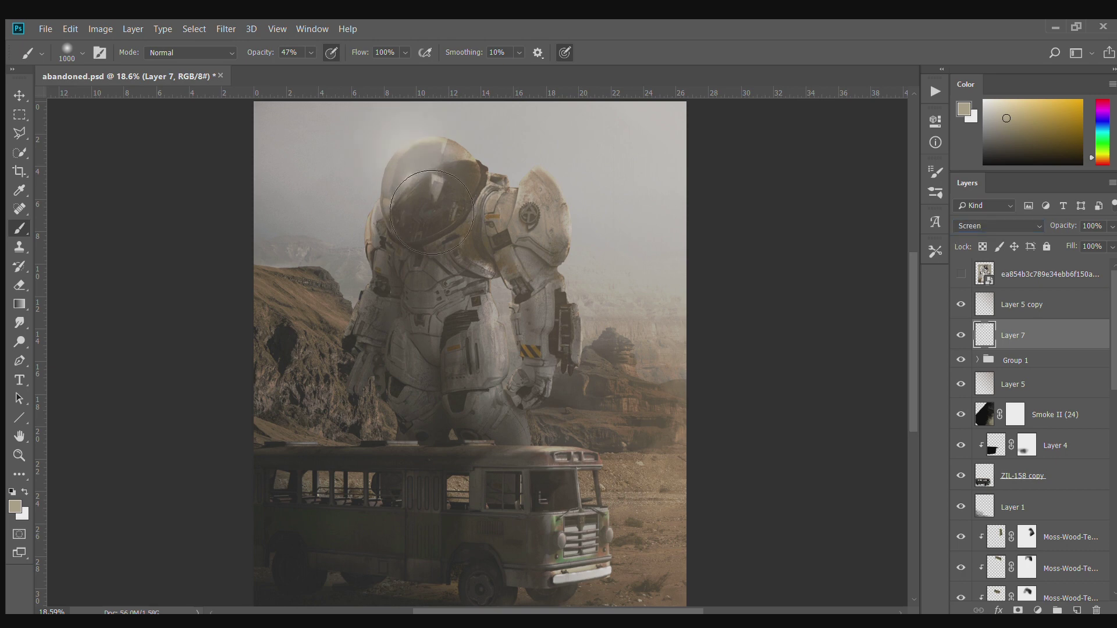
{"action": "scroll", "coordinate": [511, 286], "scroll_direction": "down", "scroll_amount": 1}
{"action": "key", "text": "bracketright"}
{"action": "key", "text": "bracketright"}
{"action": "key", "text": "bracketright"}
{"action": "key", "text": "2"}
{"action": "key", "text": "4"}
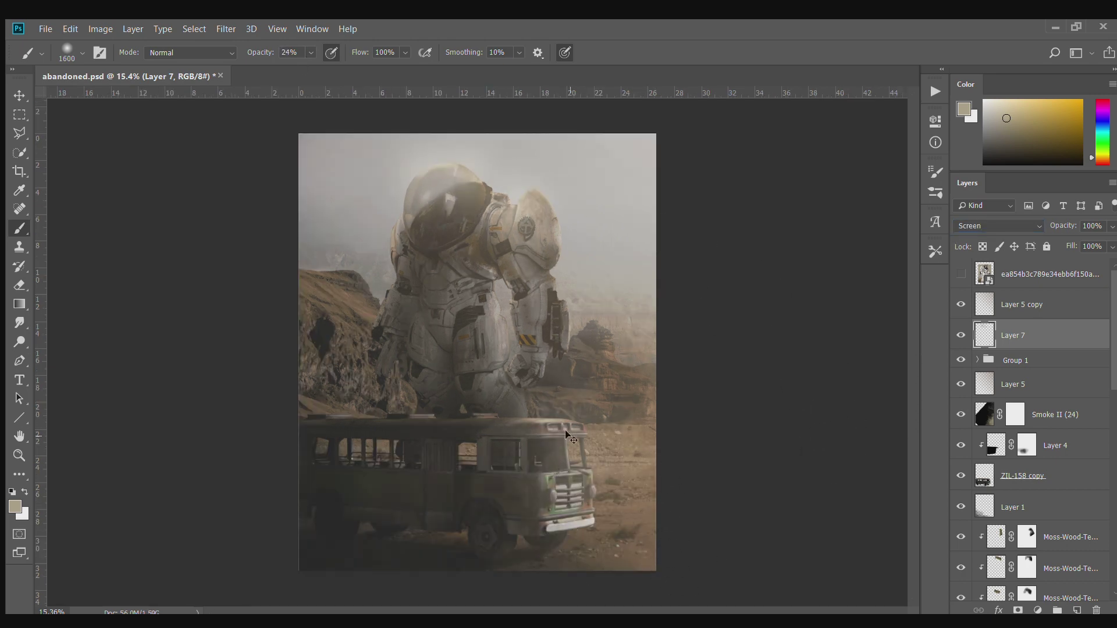
{"action": "scroll", "coordinate": [582, 454], "scroll_direction": "up", "scroll_amount": 1}
Mask Layer 7, lower it to 35% opacity, and mask the glow off the shoulder.
{"action": "key", "text": "d"}
{"action": "key", "text": "bracketleft"}
{"action": "key", "text": "bracketleft"}
{"action": "key", "text": "bracketleft"}
{"action": "key", "text": "bracketleft"}
{"action": "key", "text": "bracketleft"}
{"action": "key", "text": "bracketleft"}
{"action": "left_click", "coordinate": [551, 259]}
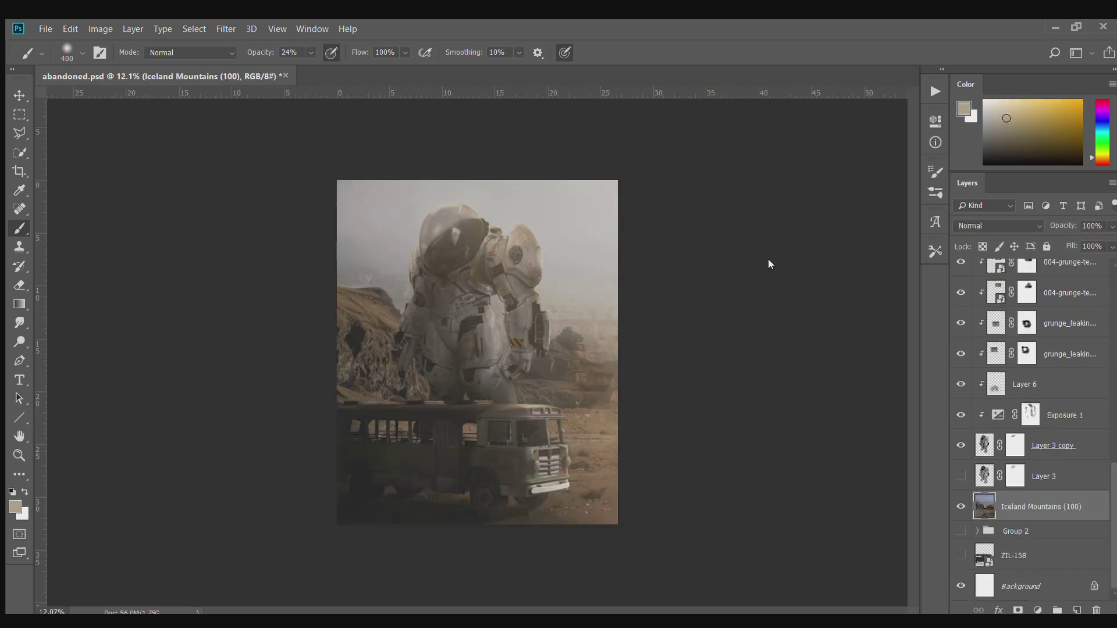
Apply the 20 px tilt-shift blur with its focus centred on the bus.
{"action": "left_click_drag", "start_coordinate": [485, 351], "coordinate": [484, 454]}
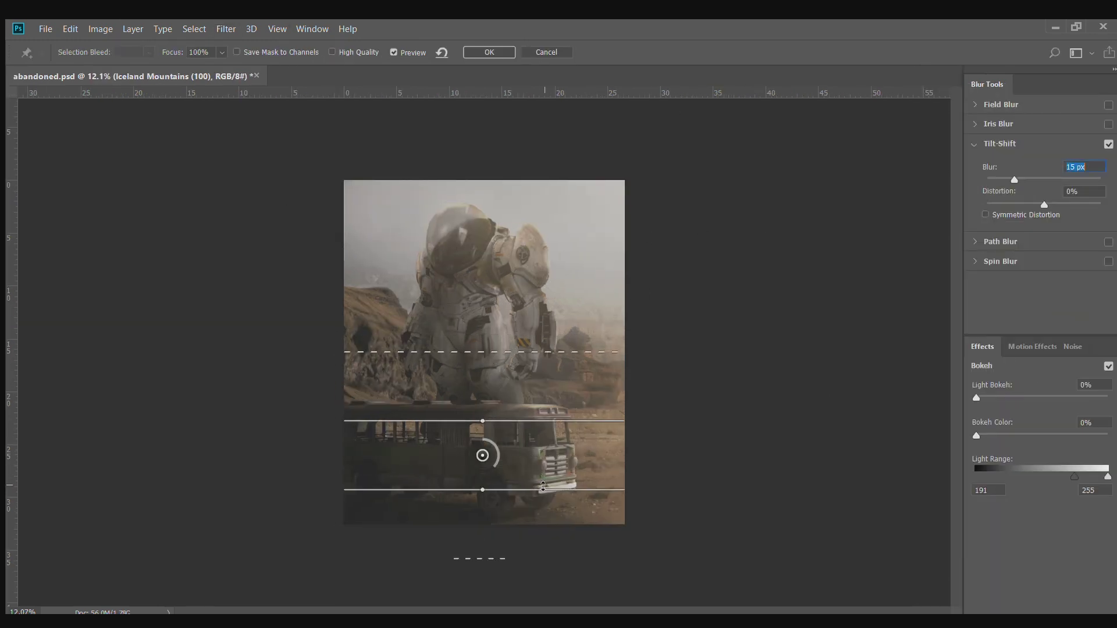
{"action": "left_click_drag", "start_coordinate": [515, 352], "coordinate": [514, 382]}
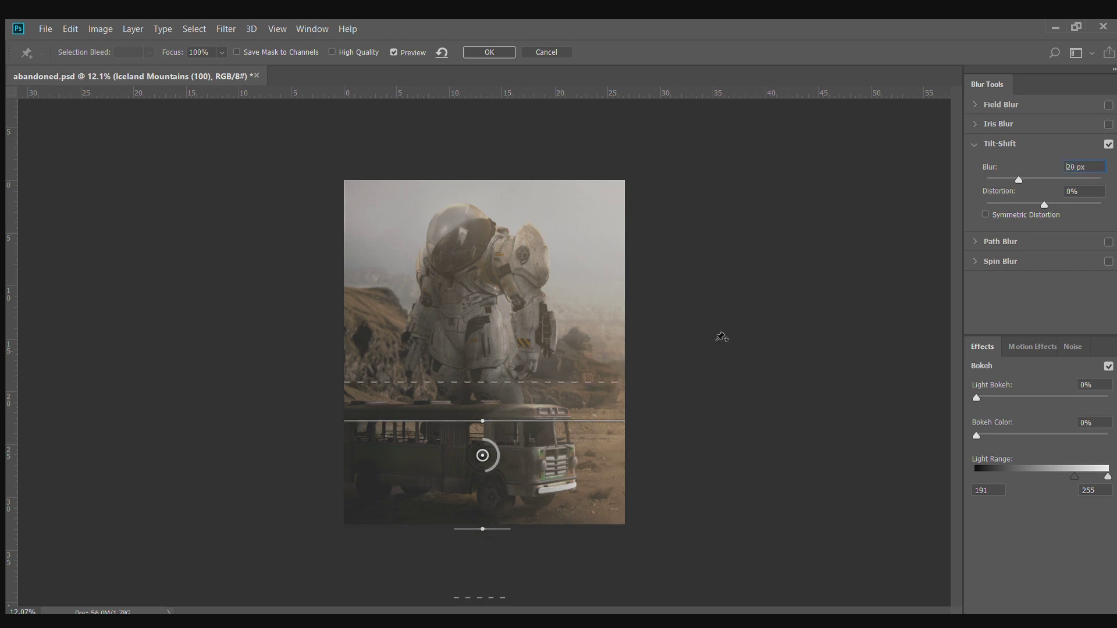
{"action": "key", "text": "Return"}
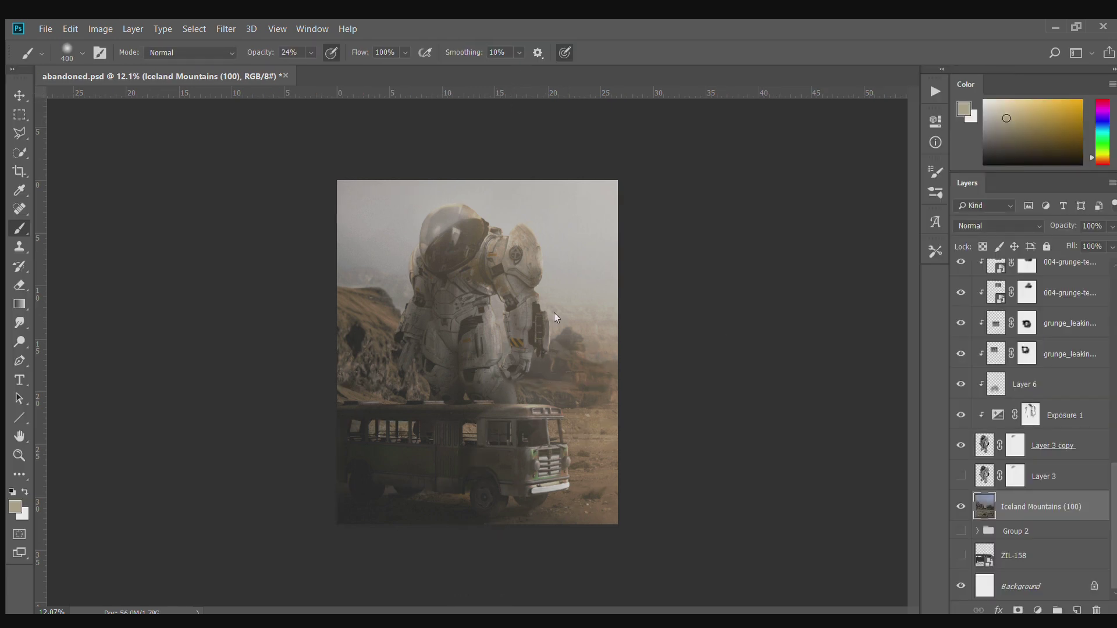
Add a mask to Iceland Mountains with a black brush enlarged to about 1100 px.
{"action": "scroll", "coordinate": [553, 312], "scroll_direction": "up", "scroll_amount": 5}
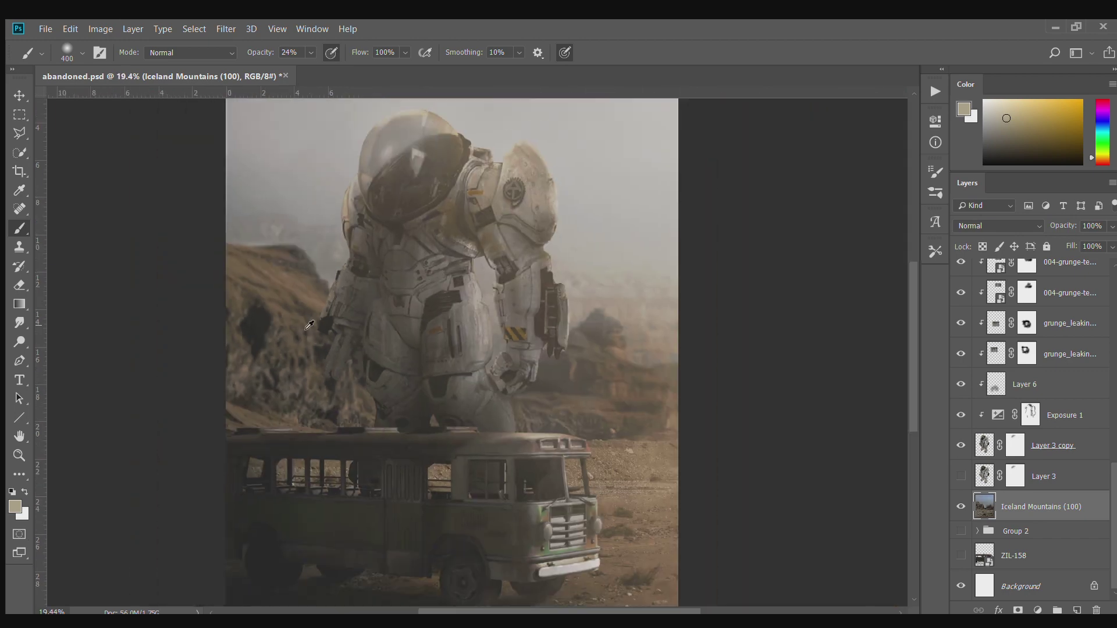
{"action": "left_click", "coordinate": [961, 506]}
{"action": "left_click", "coordinate": [960, 506]}
{"action": "key", "text": "d"}
{"action": "key", "text": "bracketright"}
{"action": "key", "text": "bracketright"}
{"action": "key", "text": "bracketright"}
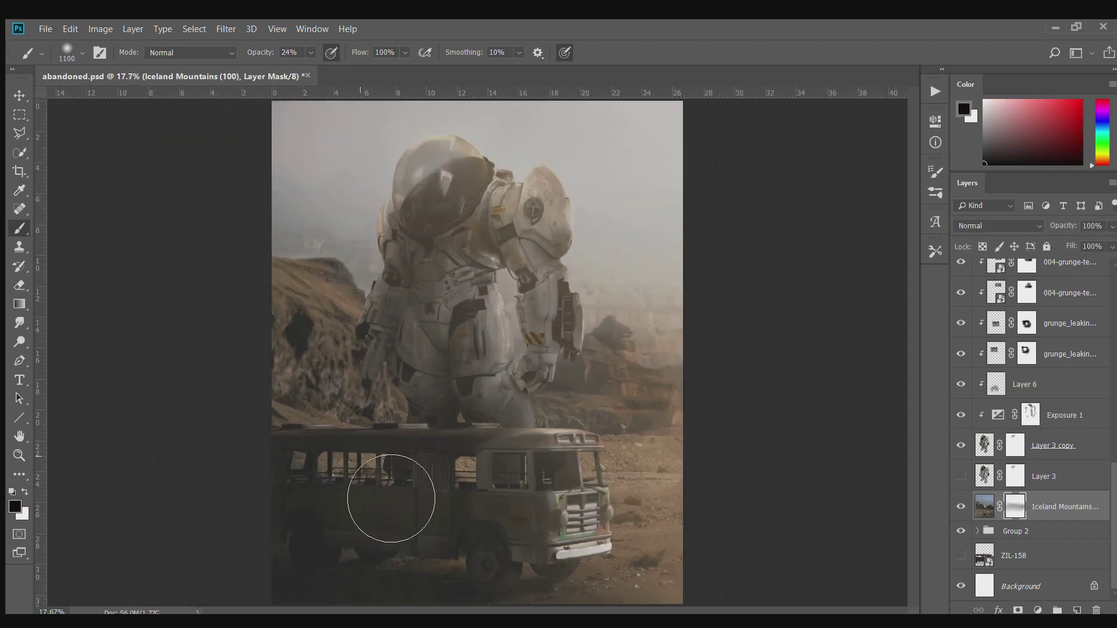
{"action": "scroll", "coordinate": [431, 209], "scroll_direction": "up", "scroll_amount": 2}
{"action": "scroll", "coordinate": [430, 209], "scroll_direction": "up", "scroll_amount": 5}
{"action": "key", "text": "alt+bracketright"}
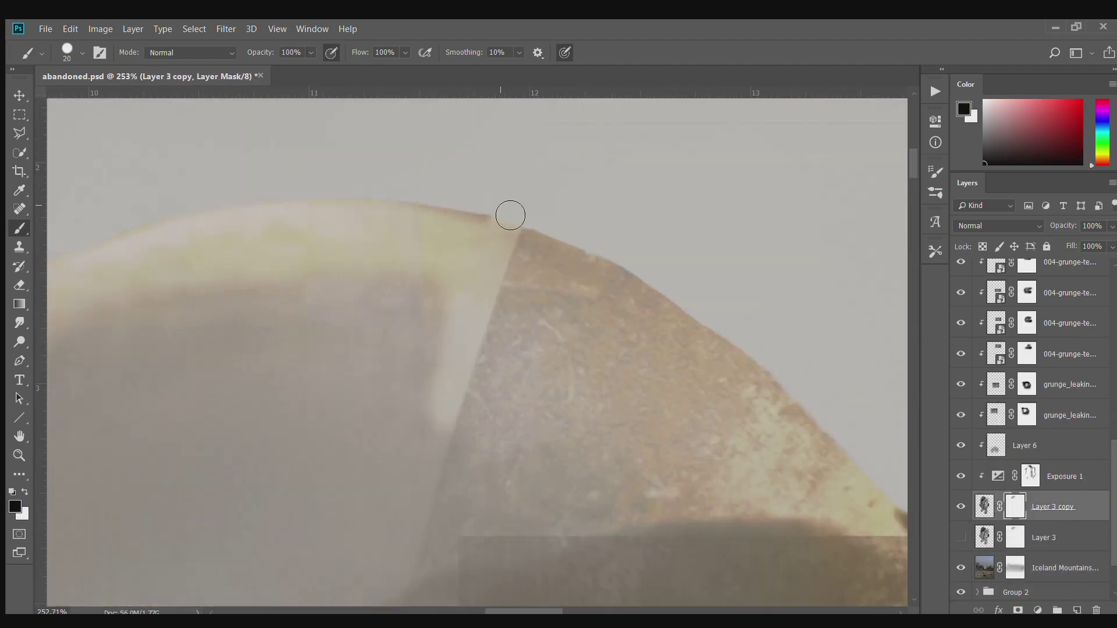
Save the finished composite to abandoned.psd.
{"action": "scroll", "coordinate": [131, 328], "scroll_direction": "up", "scroll_amount": 3}
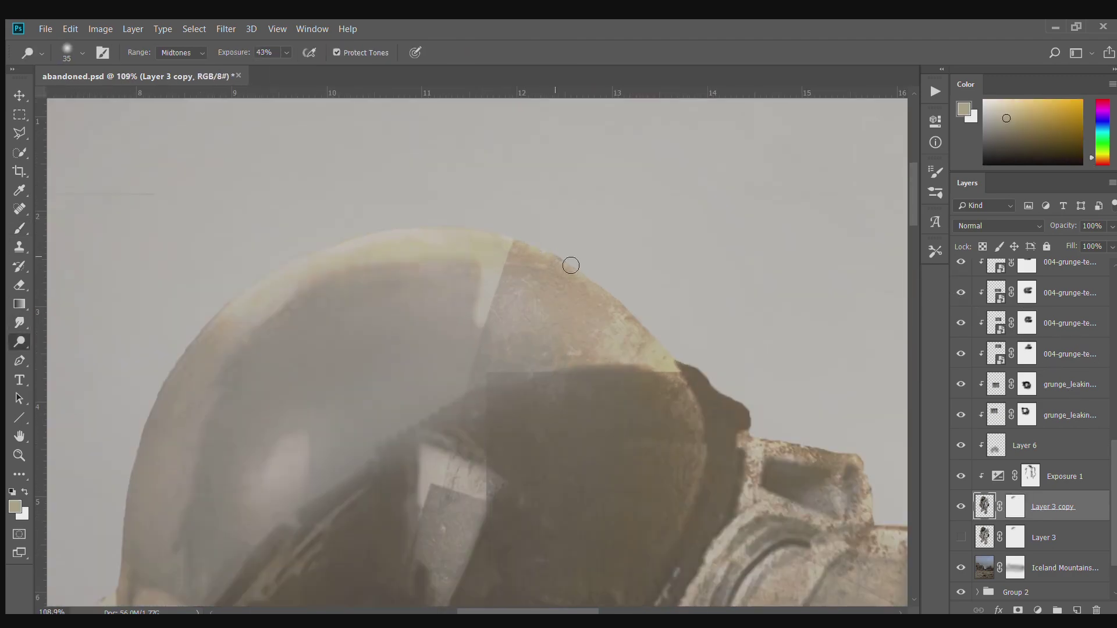
{"action": "scroll", "coordinate": [1001, 397], "scroll_direction": "up", "scroll_amount": 10}
{"action": "key", "text": "ctrl+s"}
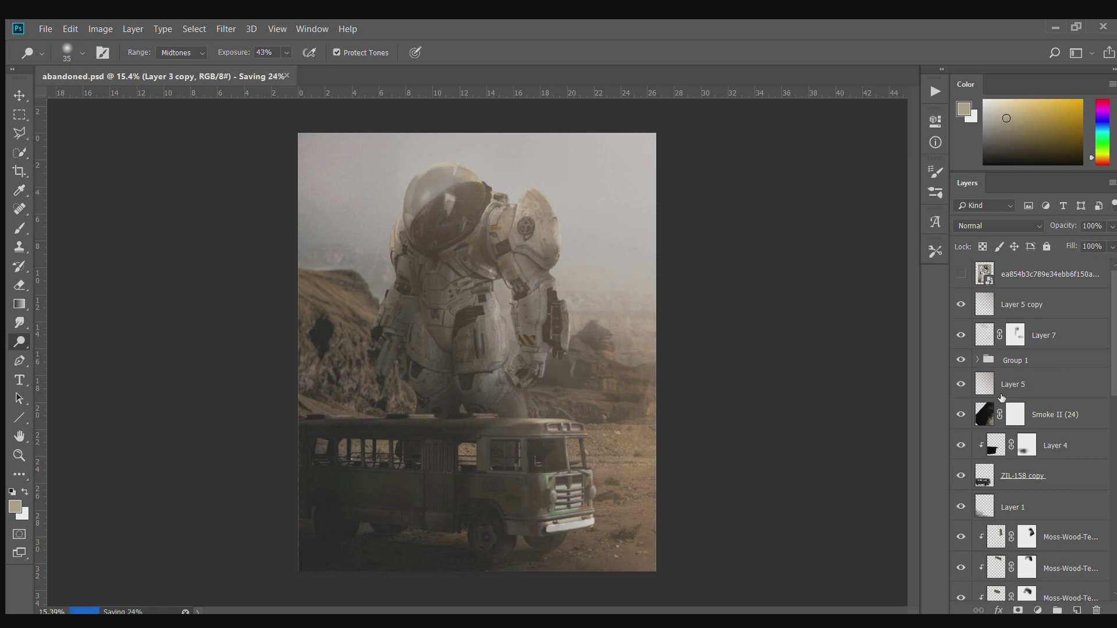